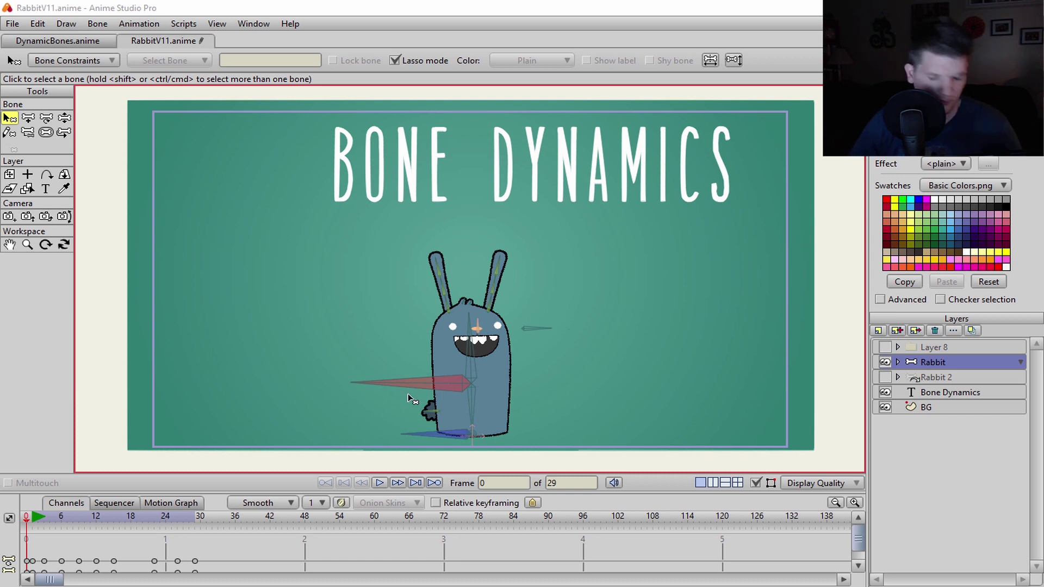
- Hide the BG and Bone Dynamics layers in the Layers panel
{"action": "scroll", "coordinate": [463, 370], "scroll_direction": "up", "scroll_amount": 3}
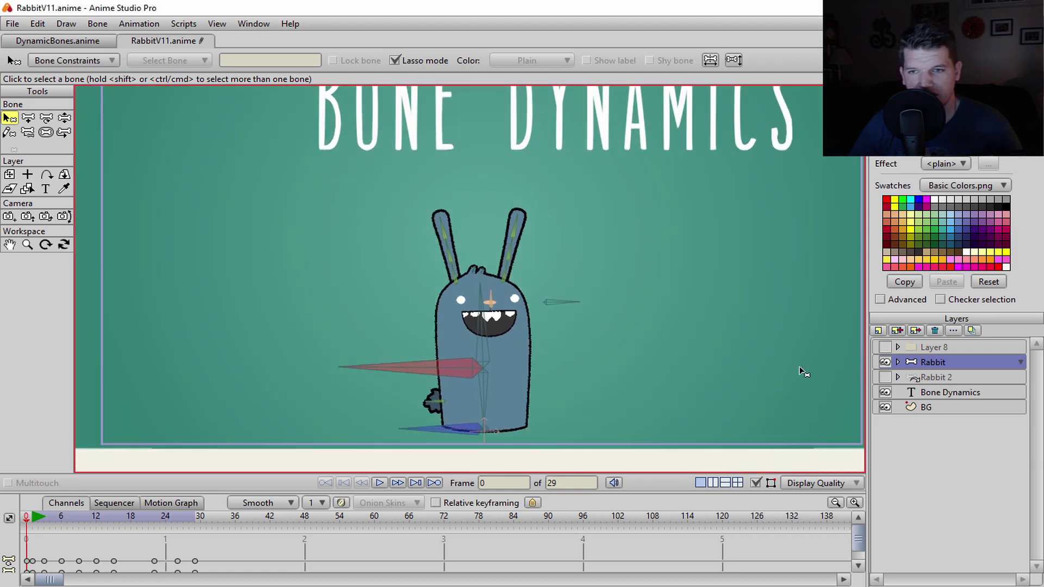
{"action": "left_click", "coordinate": [885, 407]}
{"action": "left_click", "coordinate": [885, 392]}
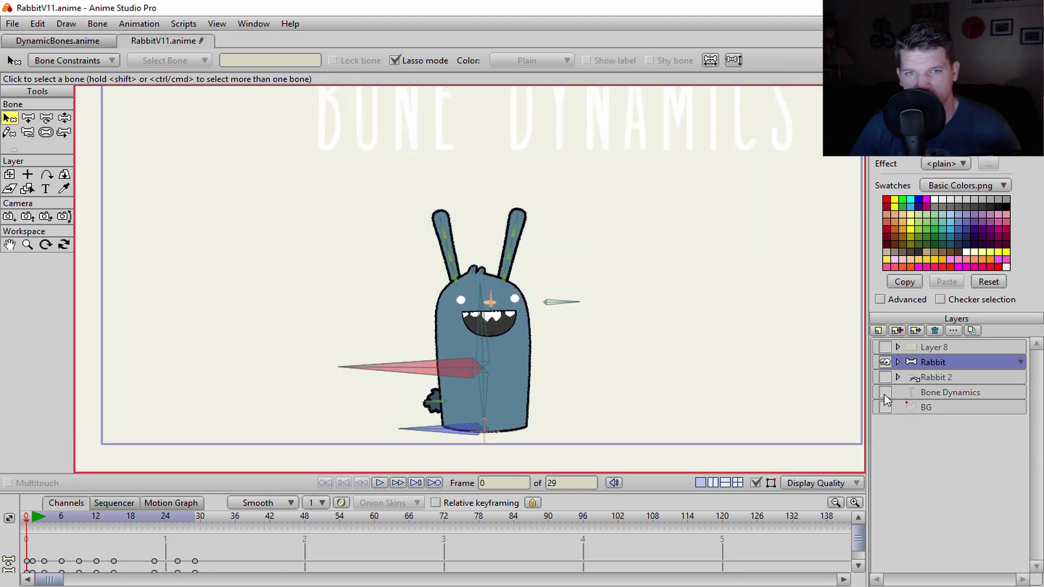
- Select all of the rabbit's bones with Ctrl+A and bring its whole body into view
{"action": "scroll", "coordinate": [526, 355], "scroll_direction": "up", "scroll_amount": 1}
{"action": "scroll", "coordinate": [536, 359], "scroll_direction": "up", "scroll_amount": 5}
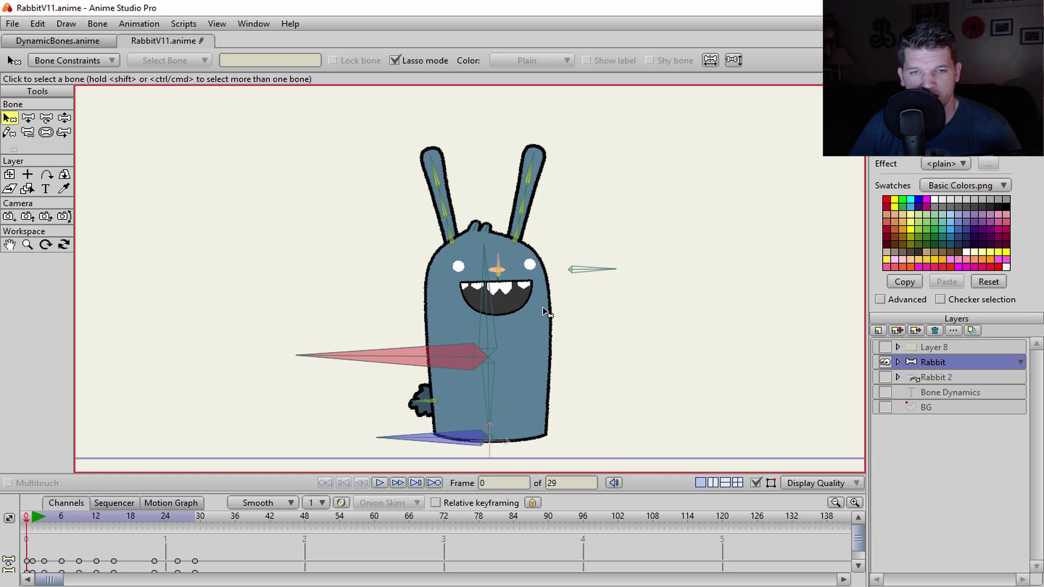
{"action": "scroll", "coordinate": [549, 324], "scroll_direction": "right", "scroll_amount": 1}
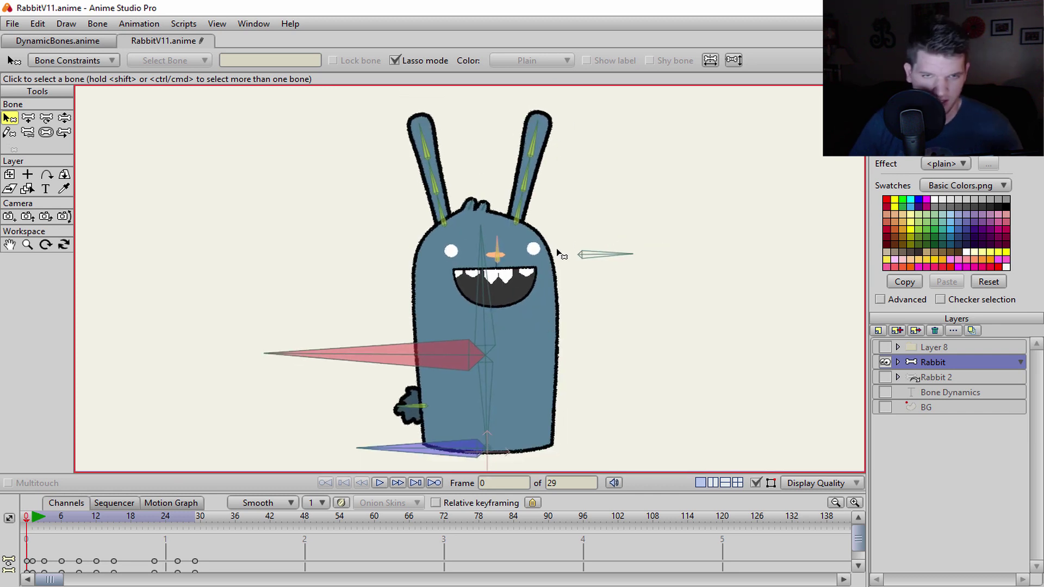
{"action": "key", "text": "ctrl+a"}
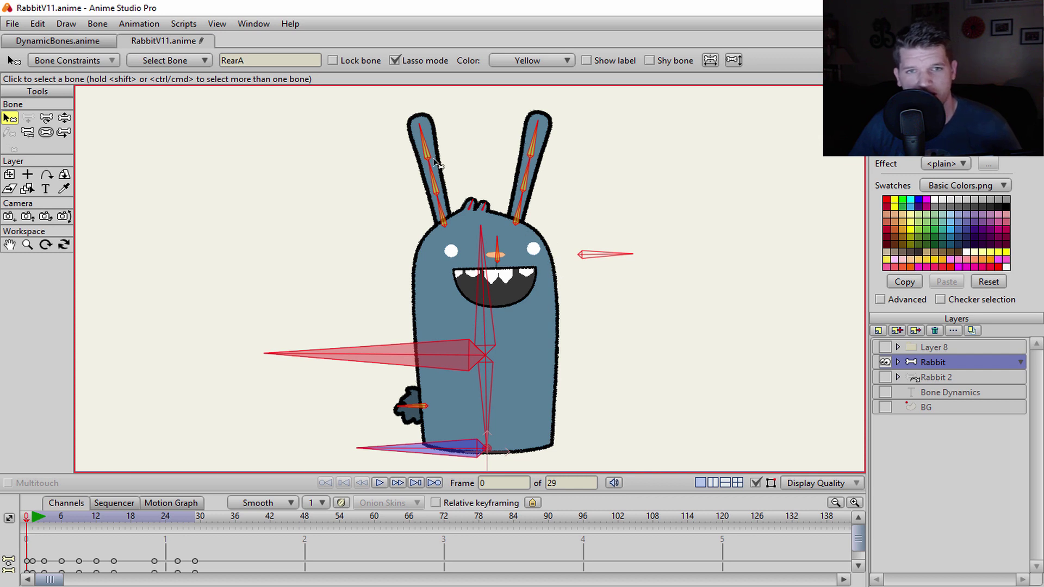
{"action": "scroll", "coordinate": [424, 356], "scroll_direction": "down", "scroll_amount": 1}
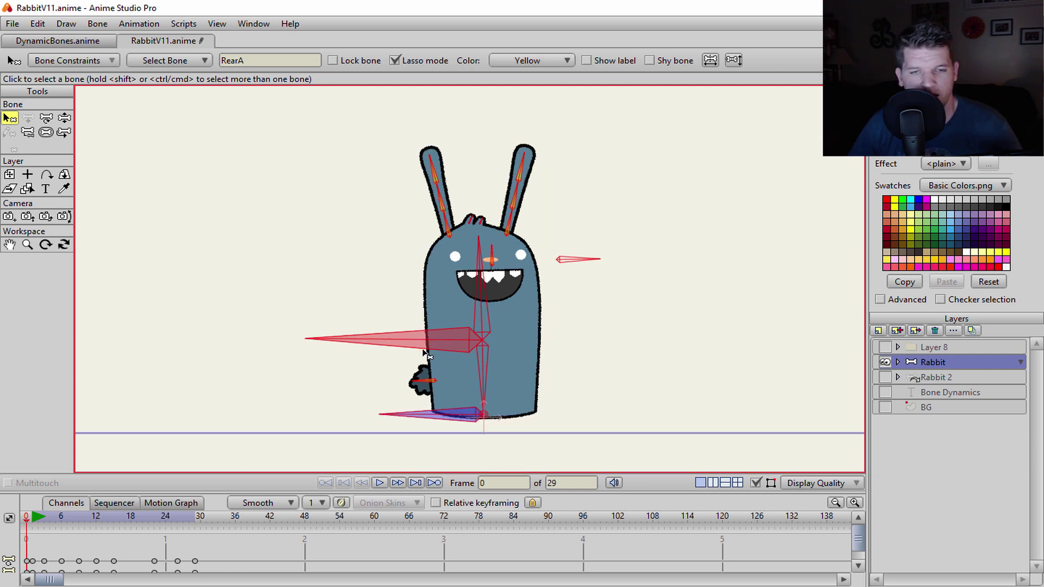
{"action": "scroll", "coordinate": [469, 256], "scroll_direction": "up", "scroll_amount": 1}
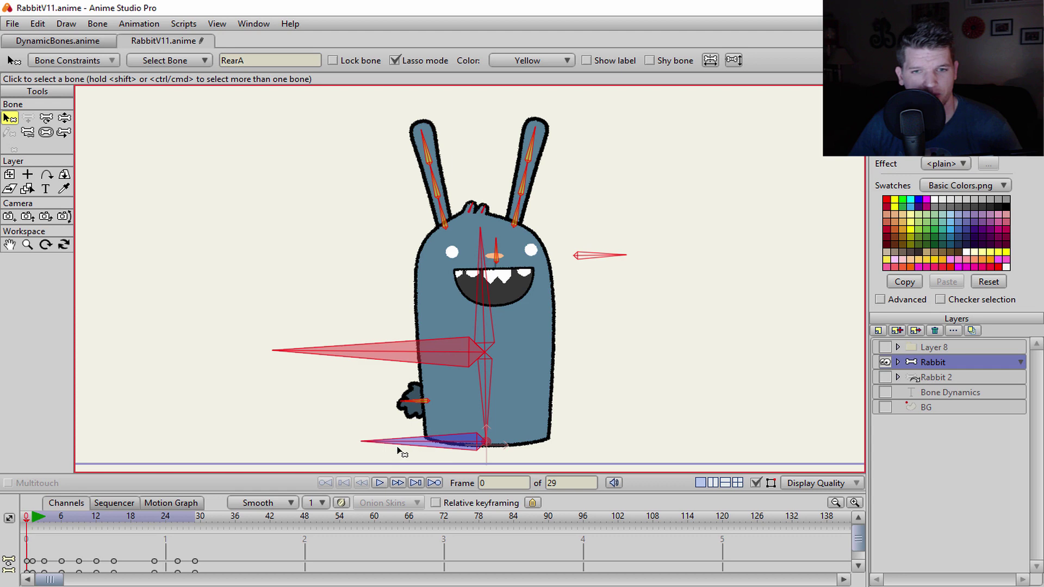
{"action": "scroll", "coordinate": [449, 403], "scroll_direction": "up", "scroll_amount": 5}
{"action": "scroll", "coordinate": [544, 223], "scroll_direction": "up", "scroll_amount": 2}
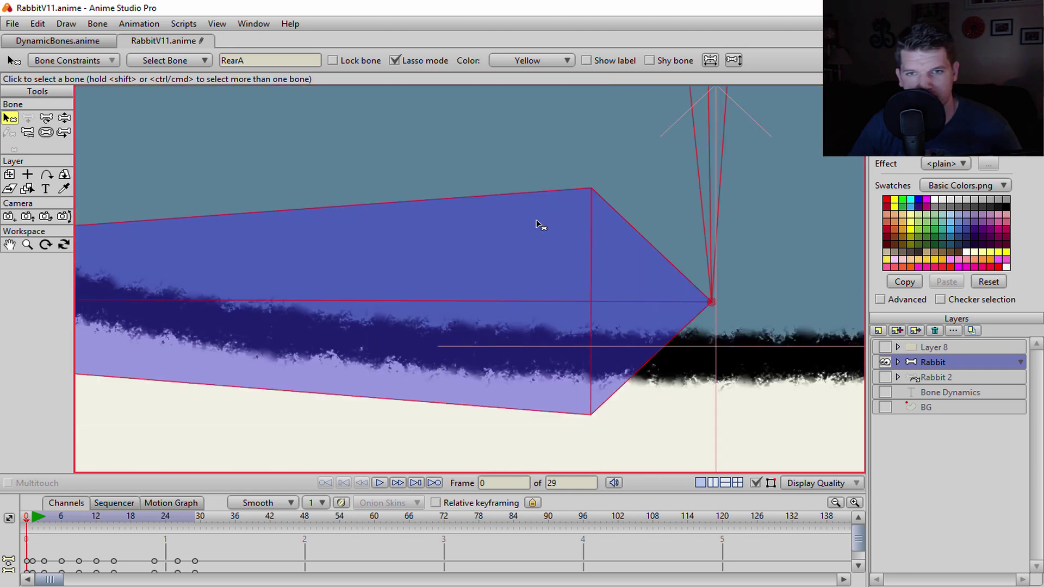
{"action": "scroll", "coordinate": [547, 298], "scroll_direction": "down", "scroll_amount": 3}
{"action": "scroll", "coordinate": [552, 298], "scroll_direction": "down", "scroll_amount": 6}
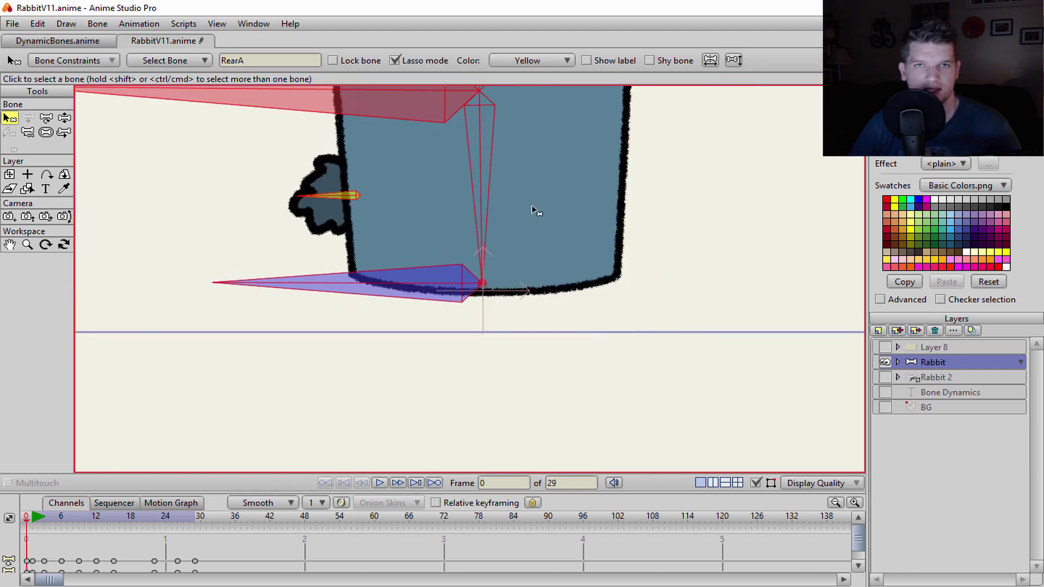
{"action": "left_click_drag", "start_coordinate": [529, 321], "coordinate": [529, 372]}
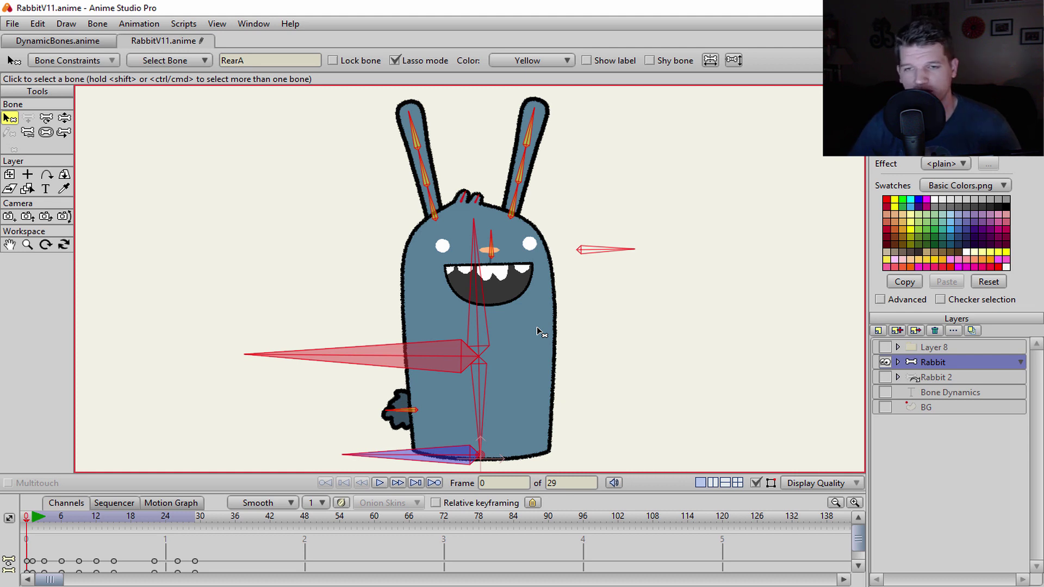
{"action": "scroll", "coordinate": [538, 329], "scroll_direction": "down", "scroll_amount": 2}
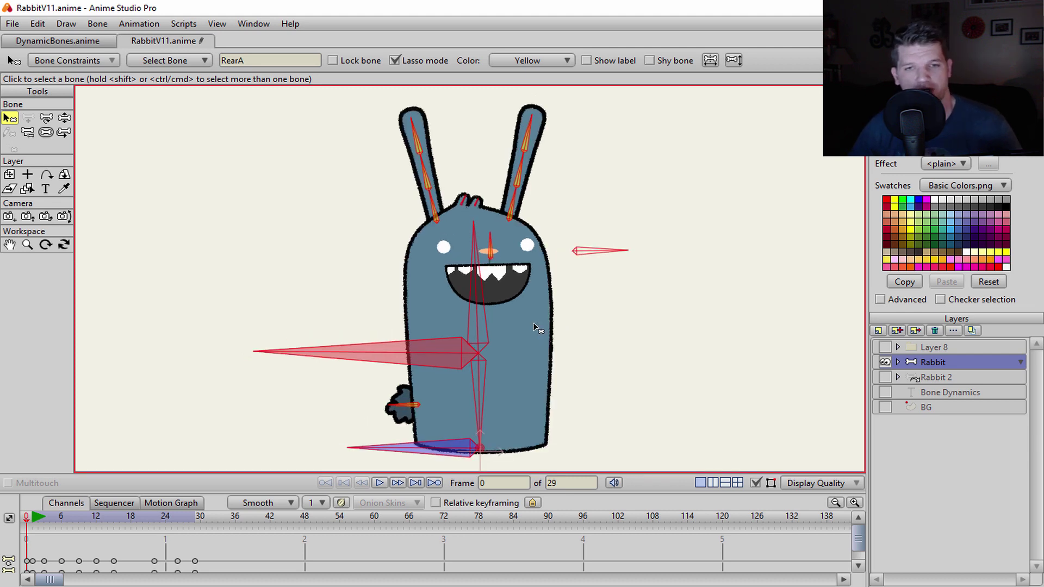
{"action": "scroll", "coordinate": [580, 327], "scroll_direction": "down", "scroll_amount": 2}
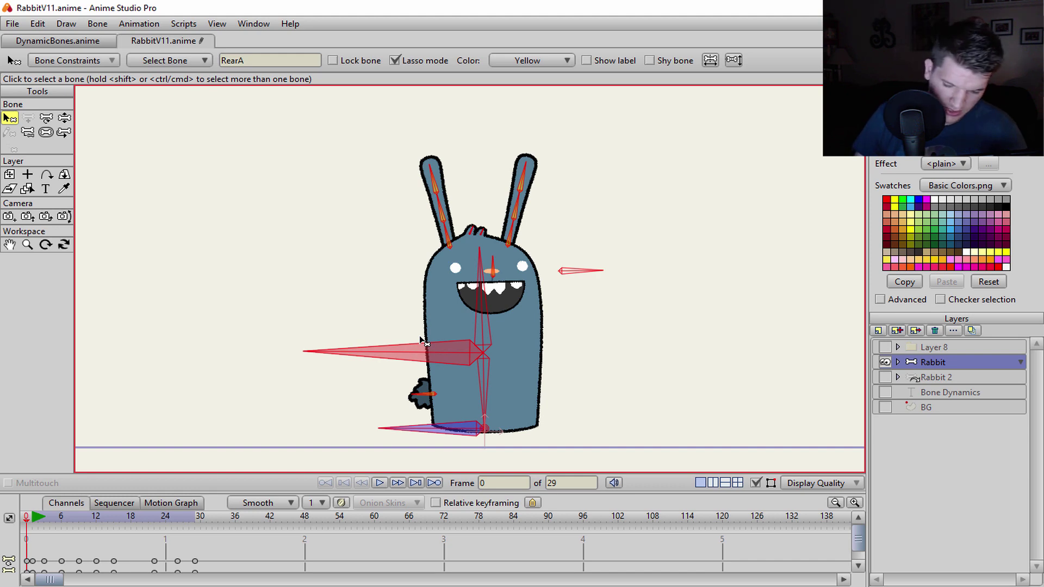
- Inspect how the rabbit's bones are parented using the Reparent Bone tool
{"action": "key", "text": "p"}
{"action": "scroll", "coordinate": [433, 318], "scroll_direction": "up", "scroll_amount": 2}
{"action": "scroll", "coordinate": [433, 319], "scroll_direction": "down", "scroll_amount": 2}
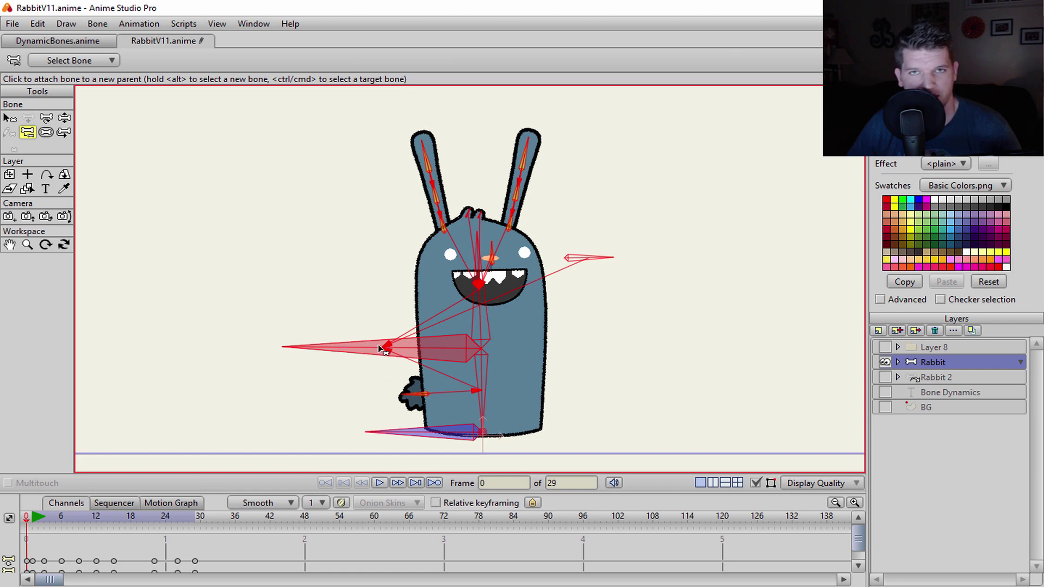
{"action": "scroll", "coordinate": [391, 349], "scroll_direction": "up", "scroll_amount": 1}
{"action": "scroll", "coordinate": [402, 305], "scroll_direction": "up", "scroll_amount": 1}
{"action": "scroll", "coordinate": [419, 302], "scroll_direction": "up", "scroll_amount": 2}
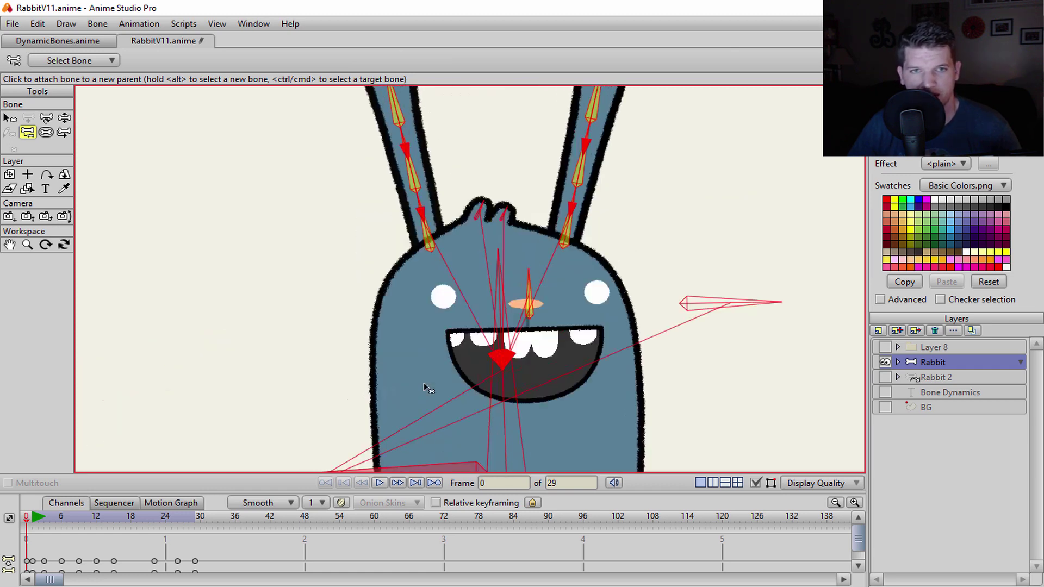
{"action": "scroll", "coordinate": [445, 302], "scroll_direction": "up", "scroll_amount": 1}
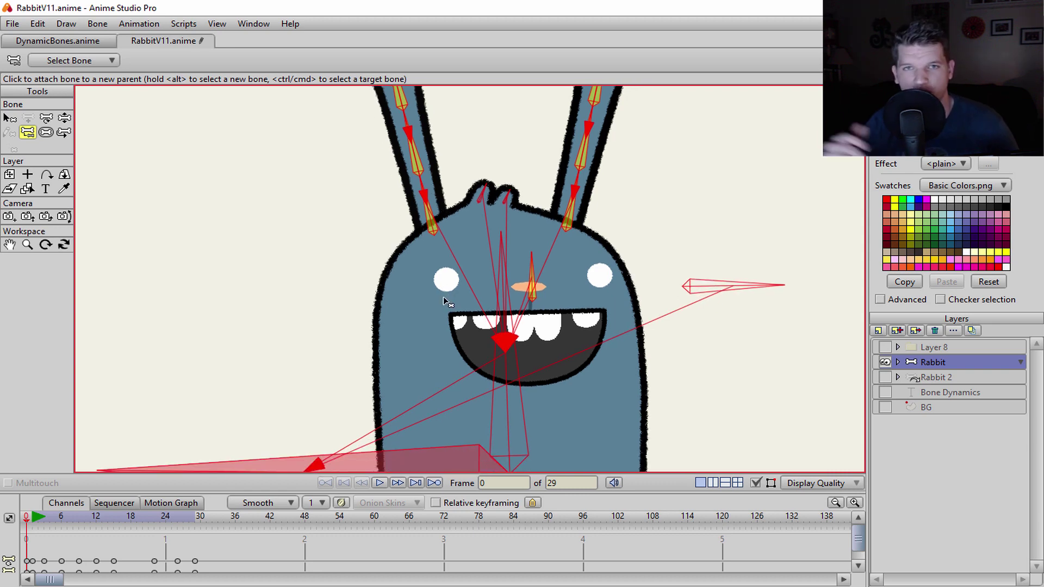
{"action": "scroll", "coordinate": [452, 321], "scroll_direction": "down", "scroll_amount": 2}
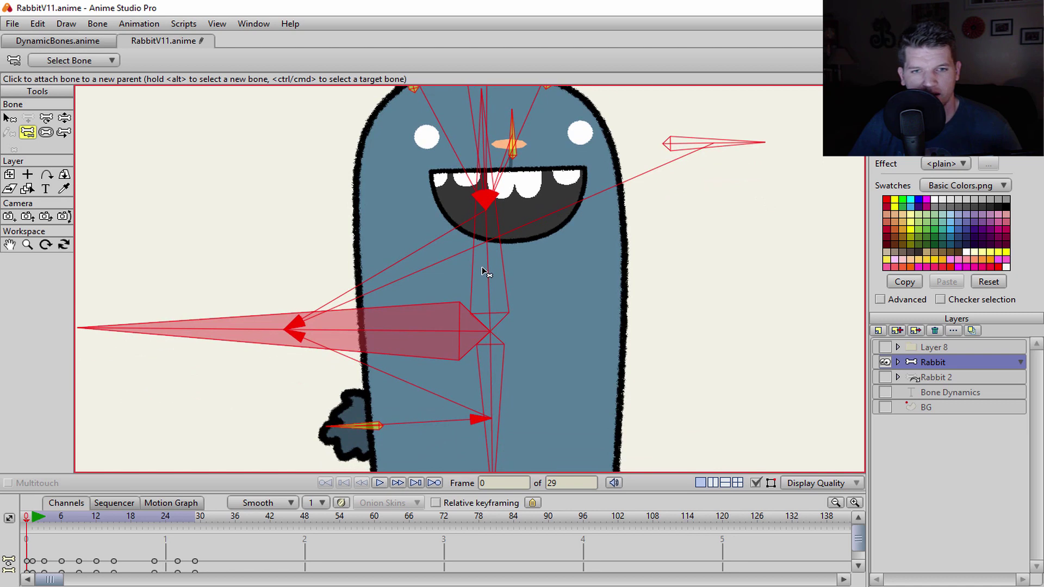
{"action": "scroll", "coordinate": [467, 346], "scroll_direction": "down", "scroll_amount": 1}
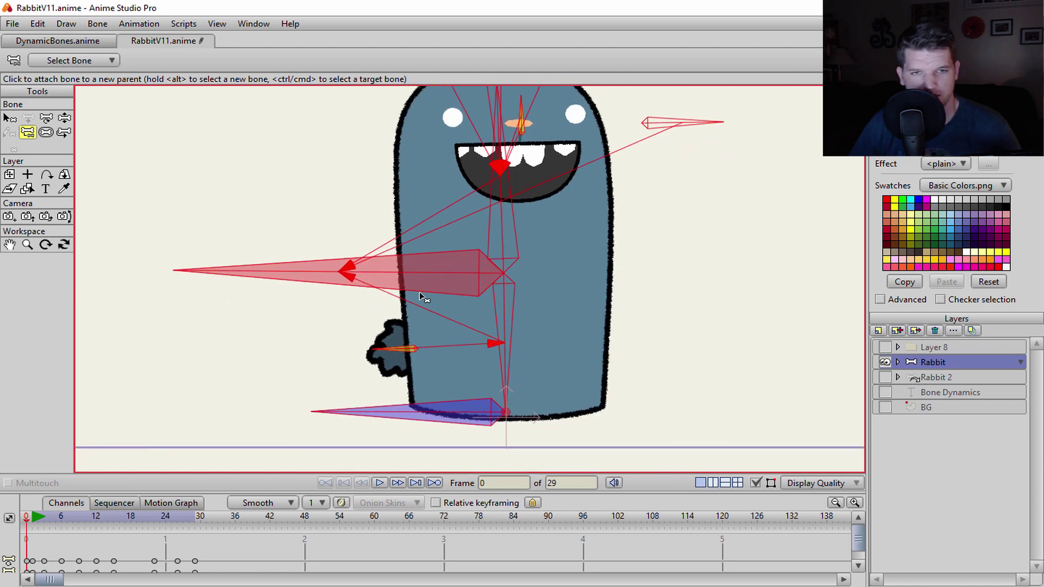
{"action": "scroll", "coordinate": [412, 292], "scroll_direction": "down", "scroll_amount": 4}
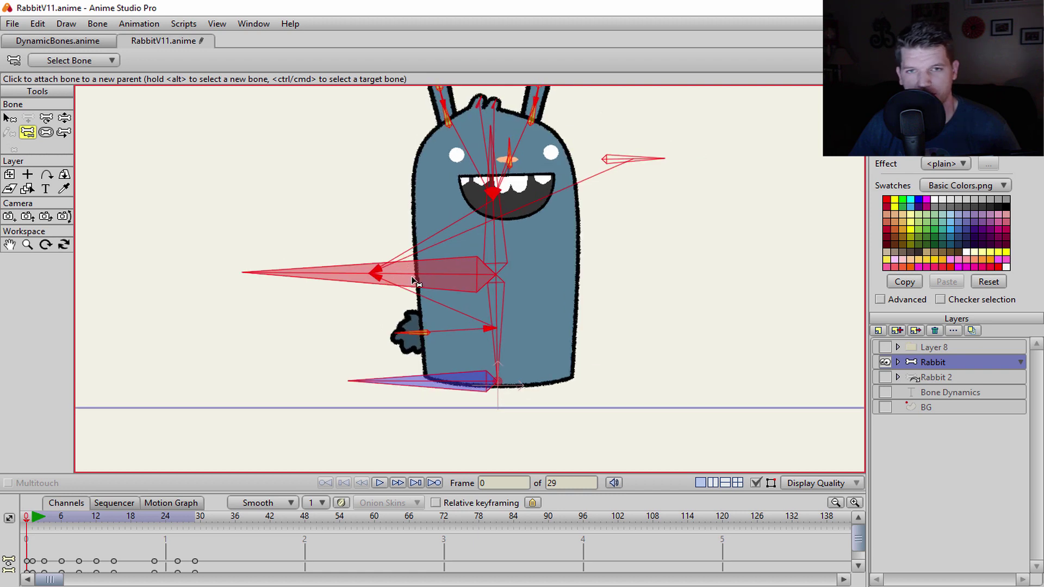
{"action": "scroll", "coordinate": [408, 329], "scroll_direction": "up", "scroll_amount": 1}
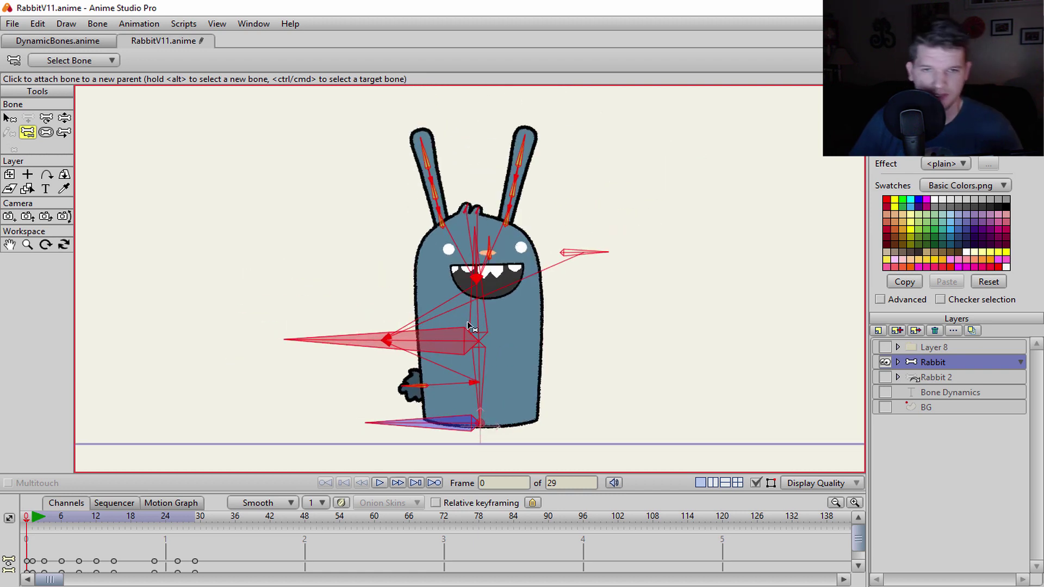
- Bend the rabbit's left ear out to the left with Manipulate Bones
{"action": "key", "text": "z"}
{"action": "left_click_drag", "start_coordinate": [422, 158], "coordinate": [372, 76]}
{"action": "scroll", "coordinate": [474, 144], "scroll_direction": "up", "scroll_amount": 4}
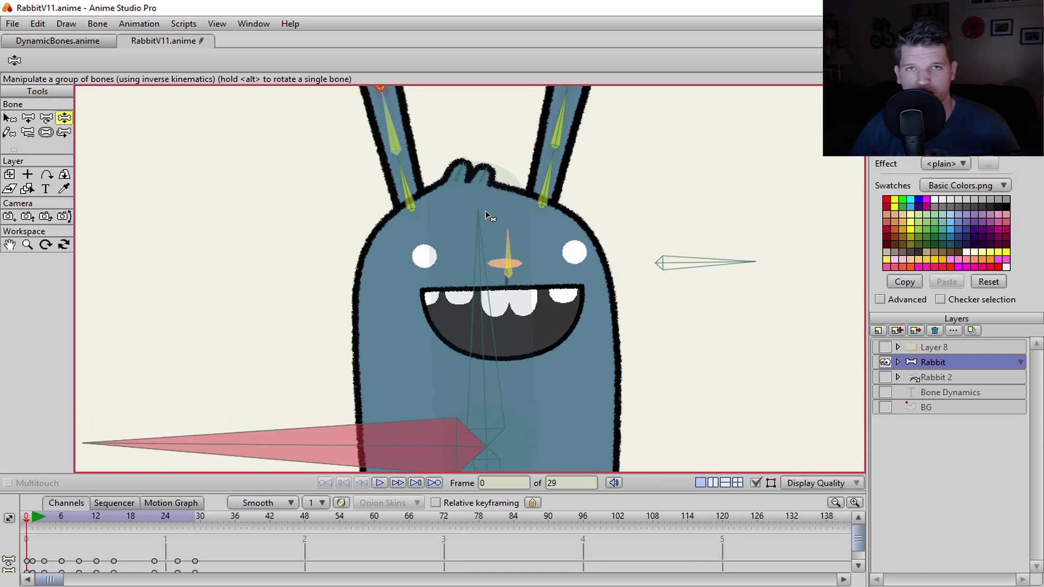
- Raise the strength of the bone on the right of the face to 0.1357
{"action": "scroll", "coordinate": [490, 212], "scroll_direction": "down", "scroll_amount": 2}
{"action": "scroll", "coordinate": [496, 225], "scroll_direction": "up", "scroll_amount": 4}
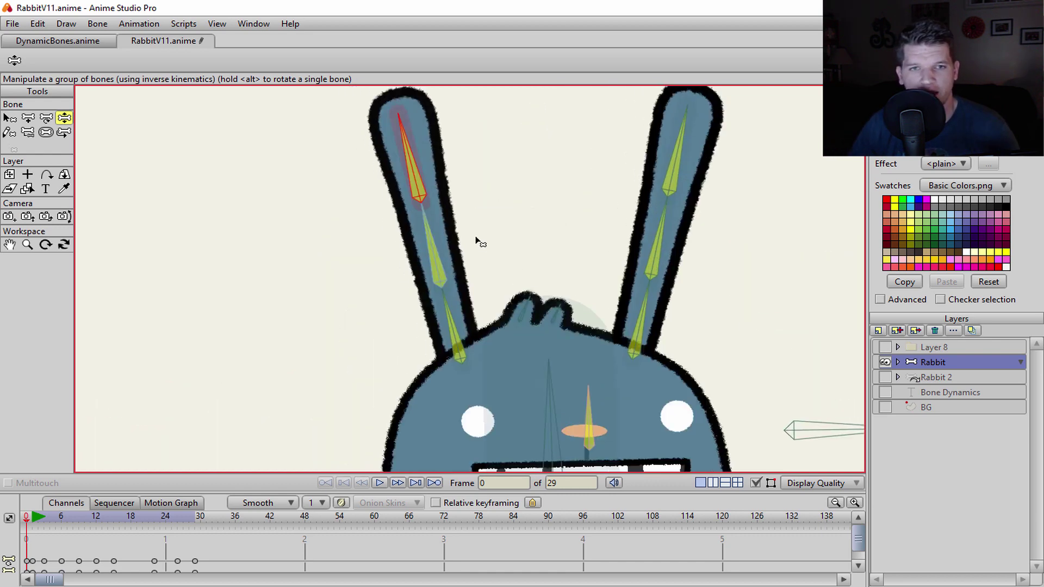
{"action": "scroll", "coordinate": [477, 240], "scroll_direction": "up", "scroll_amount": 3}
{"action": "scroll", "coordinate": [430, 332], "scroll_direction": "down", "scroll_amount": 5}
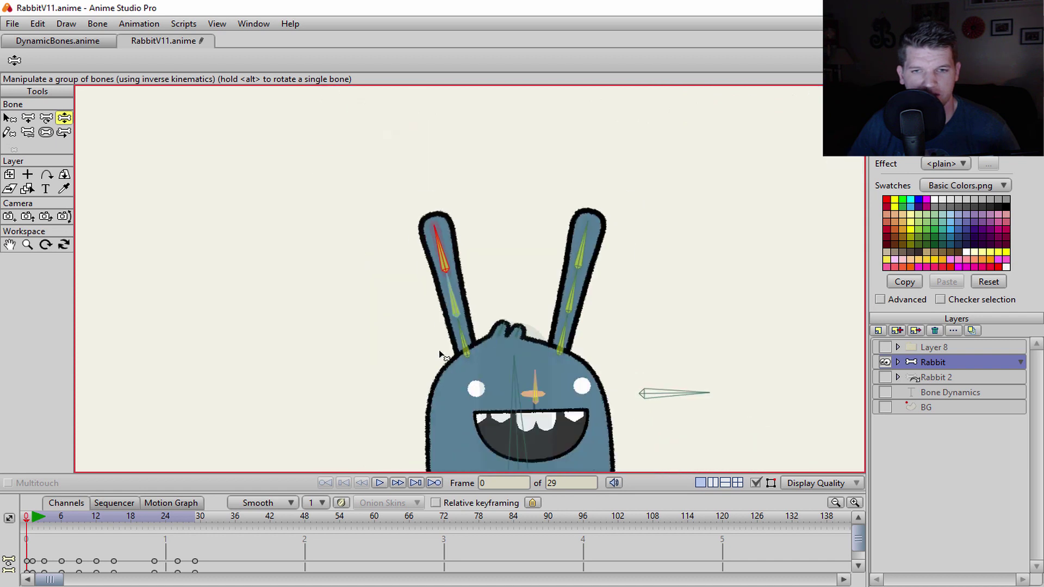
{"action": "left_click_drag", "start_coordinate": [439, 352], "coordinate": [436, 294]}
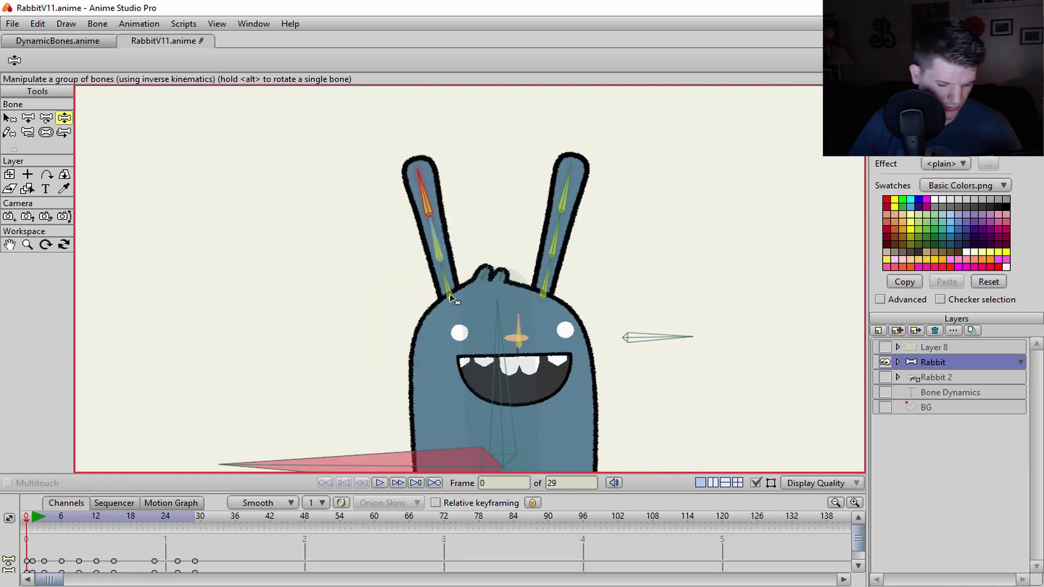
{"action": "key", "text": "s"}
{"action": "left_click", "coordinate": [616, 284]}
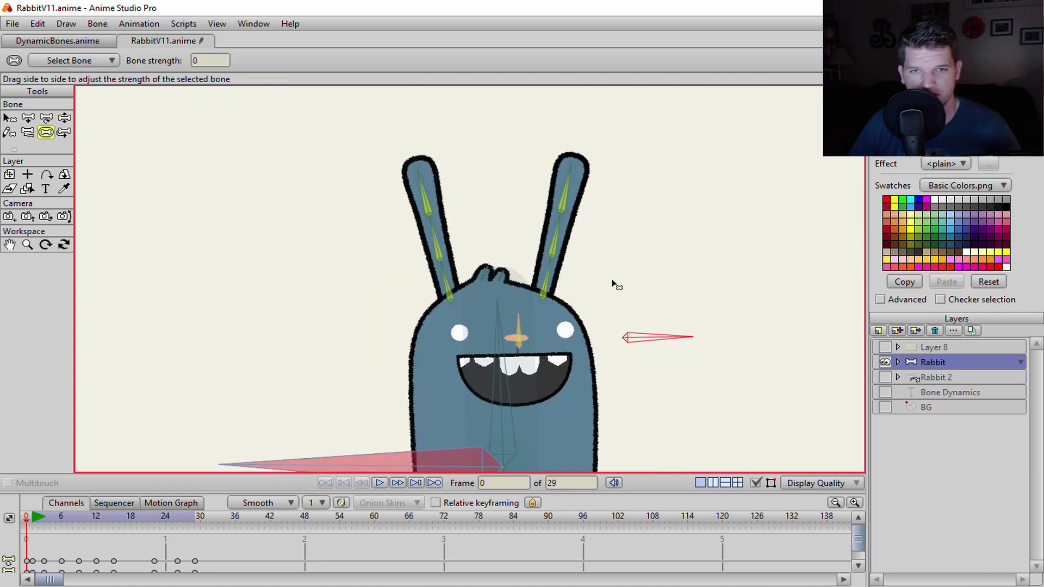
{"action": "left_click_drag", "start_coordinate": [614, 283], "coordinate": [612, 281]}
- Test-bend the rabbit's body to the left by dragging its head bone with Manipulate Bones
{"action": "scroll", "coordinate": [606, 284], "scroll_direction": "up", "scroll_amount": 2}
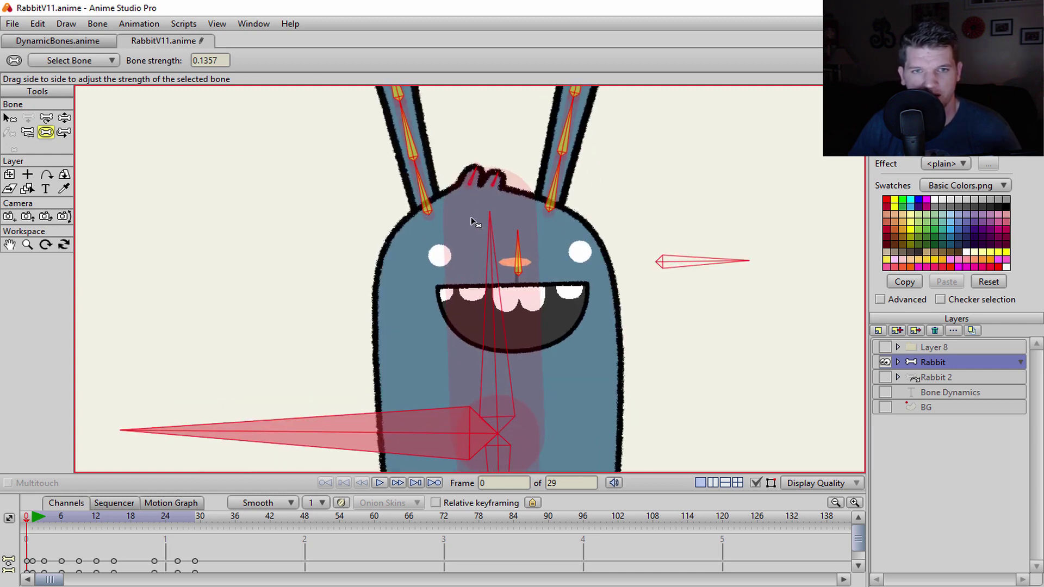
{"action": "scroll", "coordinate": [468, 244], "scroll_direction": "down", "scroll_amount": 3}
{"action": "scroll", "coordinate": [462, 255], "scroll_direction": "down", "scroll_amount": 2}
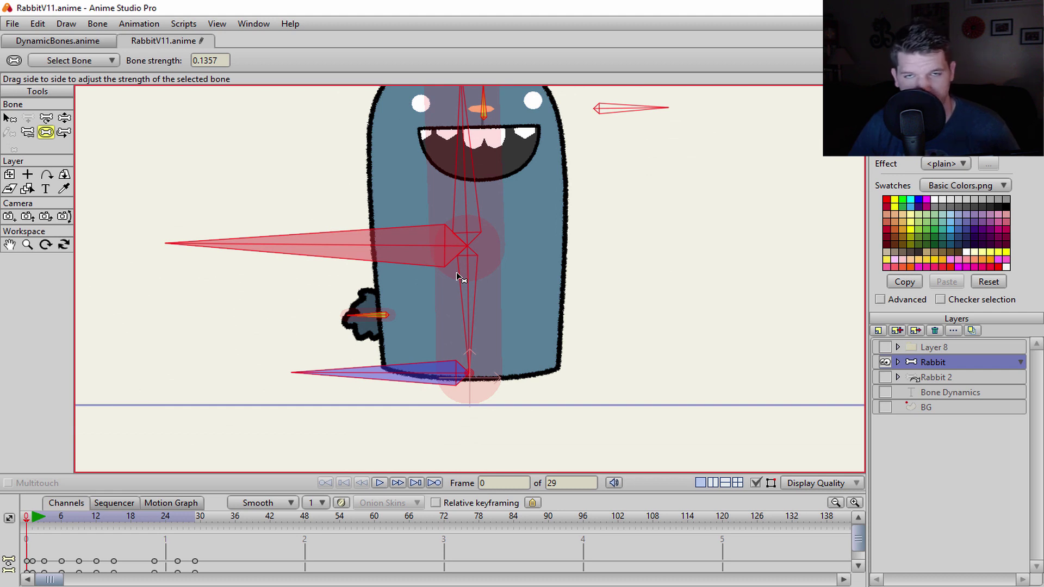
{"action": "scroll", "coordinate": [459, 279], "scroll_direction": "down", "scroll_amount": 3}
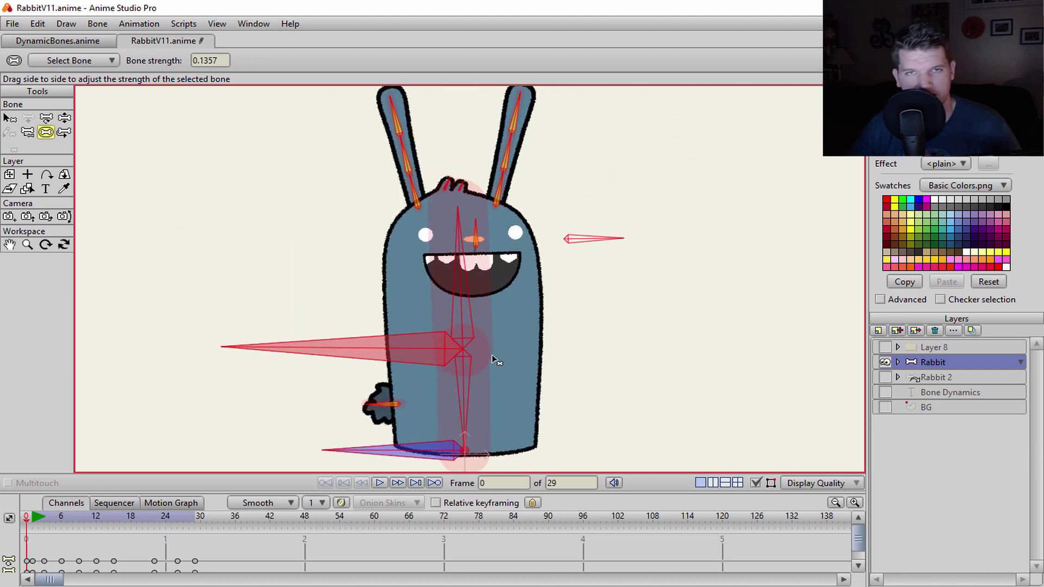
{"action": "key", "text": "z"}
{"action": "left_click_drag", "start_coordinate": [470, 284], "coordinate": [205, 365]}
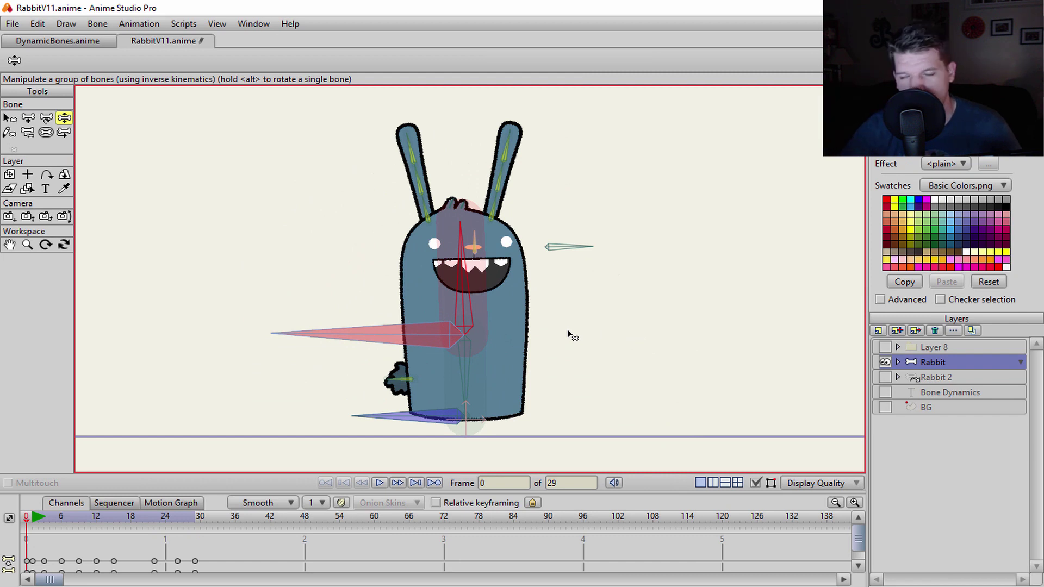
- Enlarge the timeline to show all bone channels and play the 29-frame hop
{"action": "scroll", "coordinate": [541, 334], "scroll_direction": "down", "scroll_amount": 1}
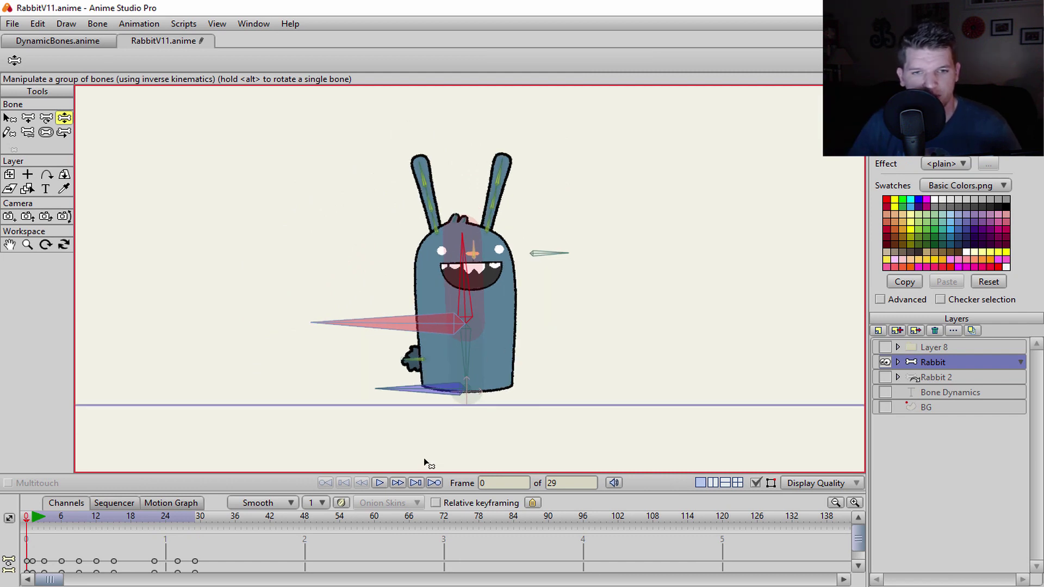
{"action": "left_click_drag", "start_coordinate": [422, 457], "coordinate": [429, 411]}
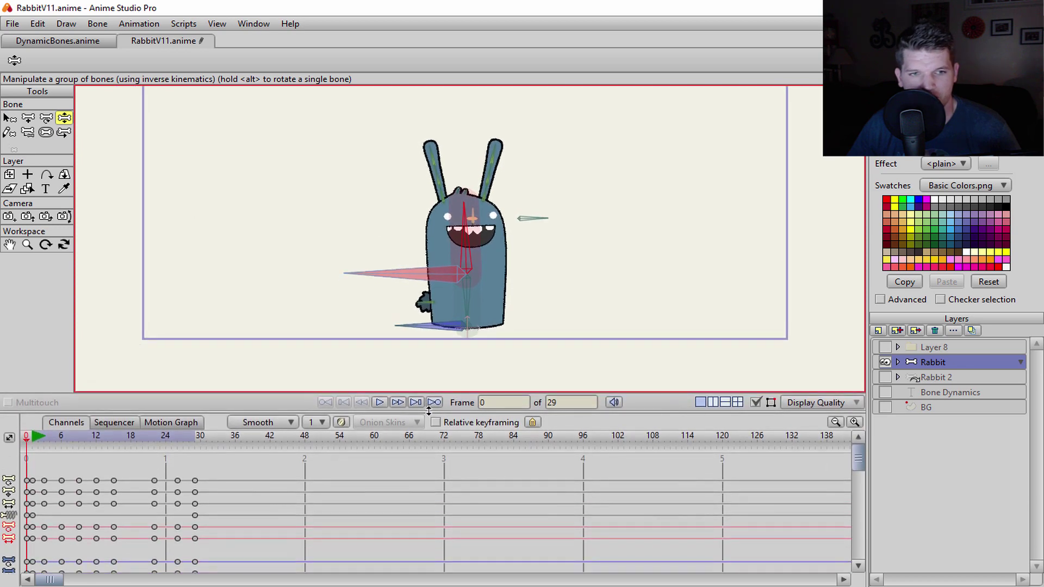
{"action": "left_click", "coordinate": [380, 403]}
{"action": "scroll", "coordinate": [475, 354], "scroll_direction": "down", "scroll_amount": 1}
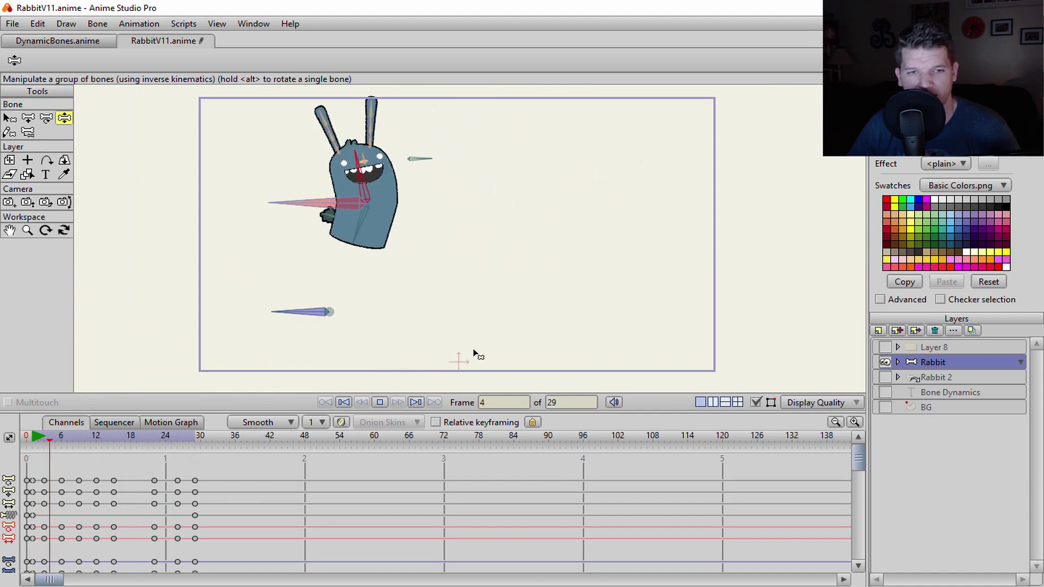
{"action": "left_click_drag", "start_coordinate": [278, 413], "coordinate": [384, 283]}
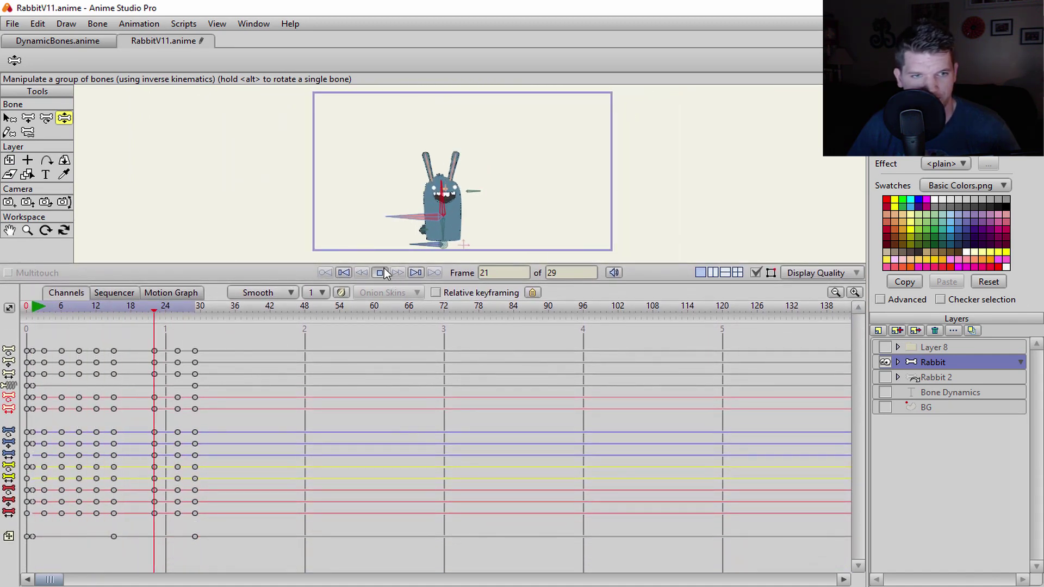
- Stop playback and delete all keyframes in the Bone Dynamics channel
{"action": "left_click", "coordinate": [380, 273]}
{"action": "left_click", "coordinate": [9, 386]}
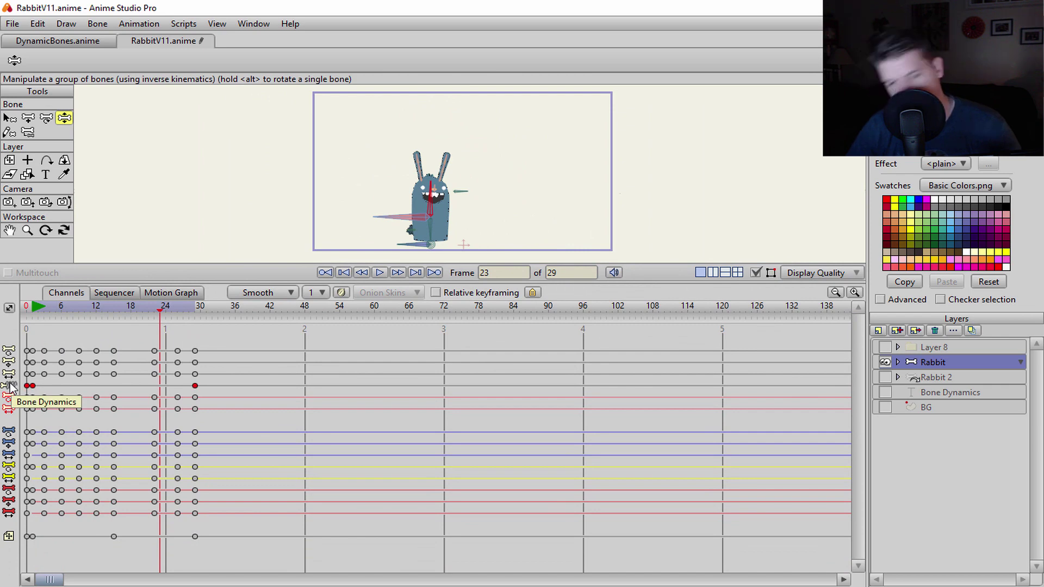
{"action": "key", "text": "Delete"}
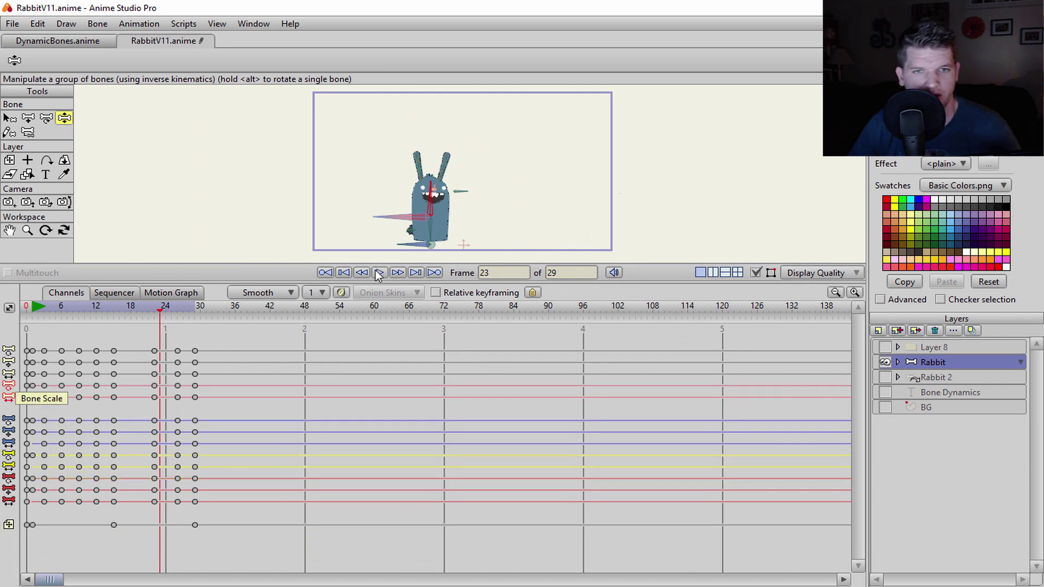
{"action": "left_click", "coordinate": [379, 274]}
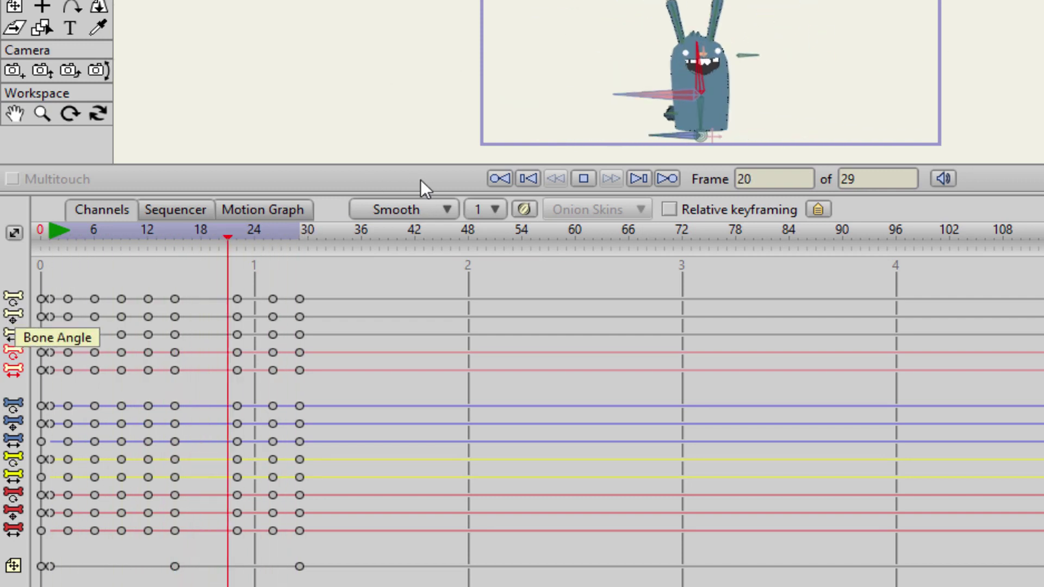
- Stop at frame 17 and rotate the rabbit's bone to key a new pose there
{"action": "left_click", "coordinate": [584, 179]}
{"action": "left_click", "coordinate": [753, 105]}
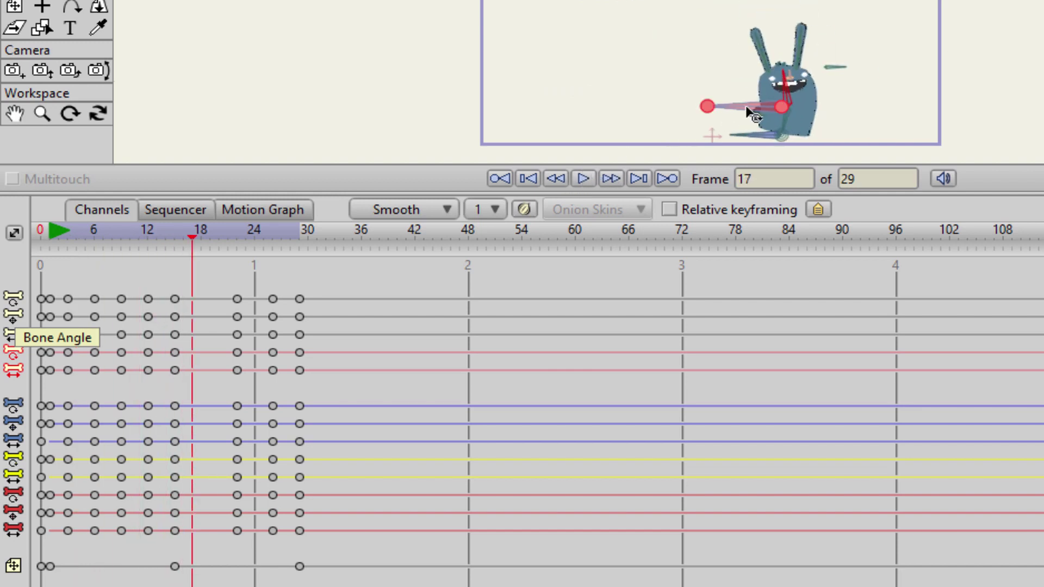
{"action": "left_click_drag", "start_coordinate": [781, 106], "coordinate": [789, 113]}
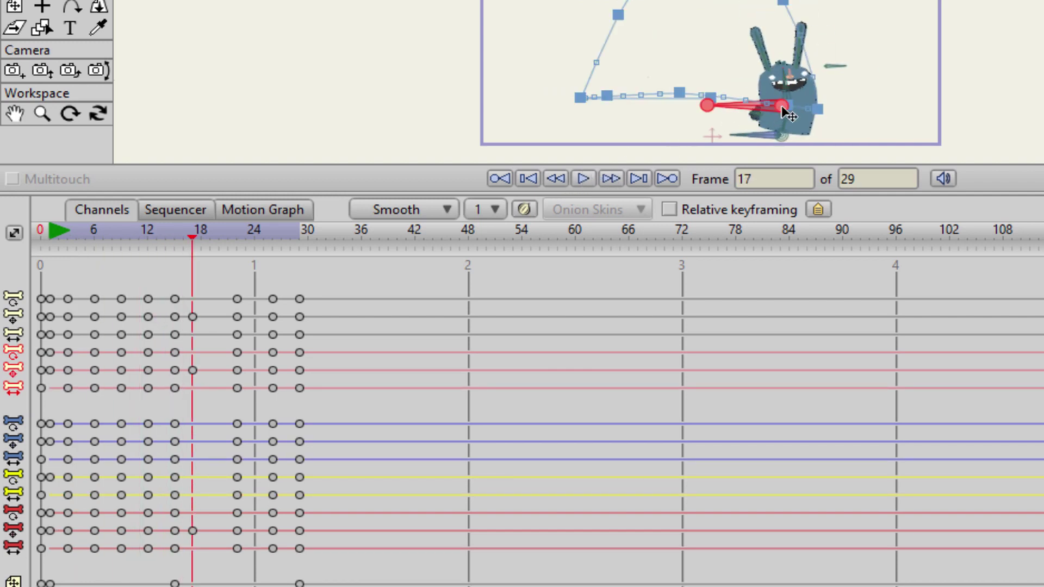
{"action": "key", "text": "ctrl+z"}
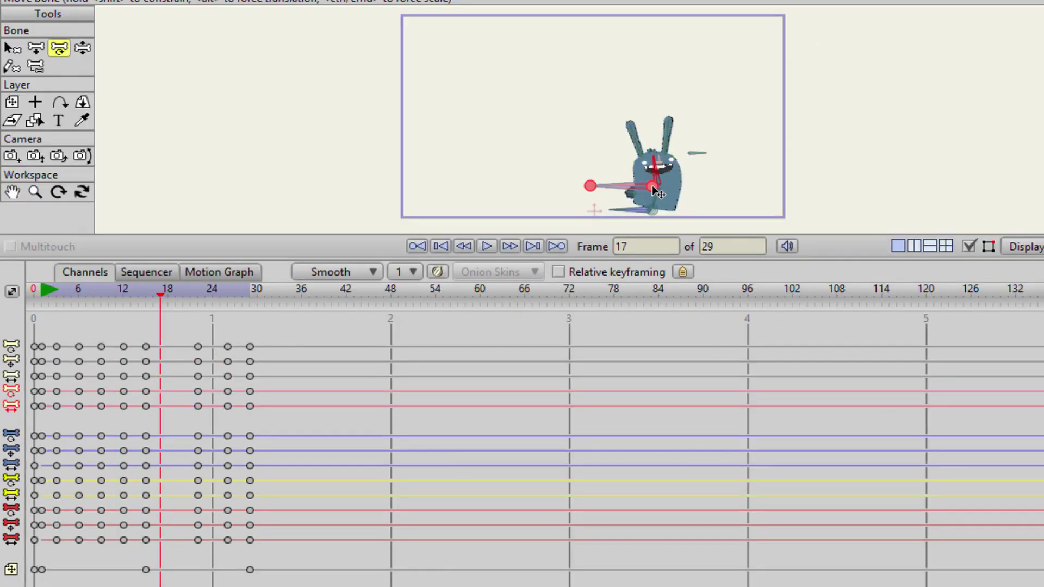
{"action": "left_click_drag", "start_coordinate": [654, 186], "coordinate": [550, 198]}
{"action": "scroll", "coordinate": [560, 168], "scroll_direction": "up", "scroll_amount": 3}
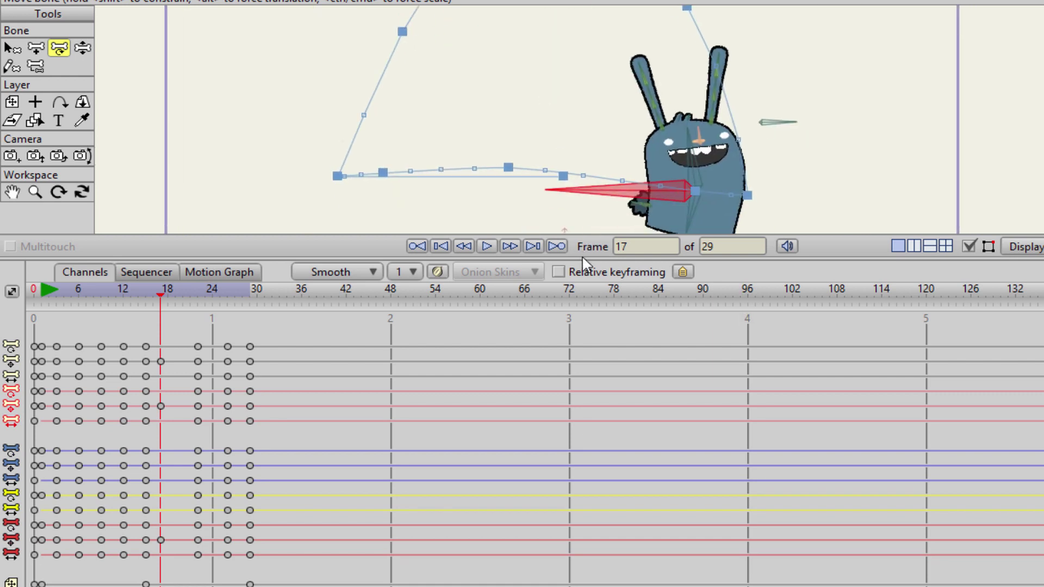
- Resize the timeline and select all keyframes of one bone channel
{"action": "left_click_drag", "start_coordinate": [582, 256], "coordinate": [585, 433]}
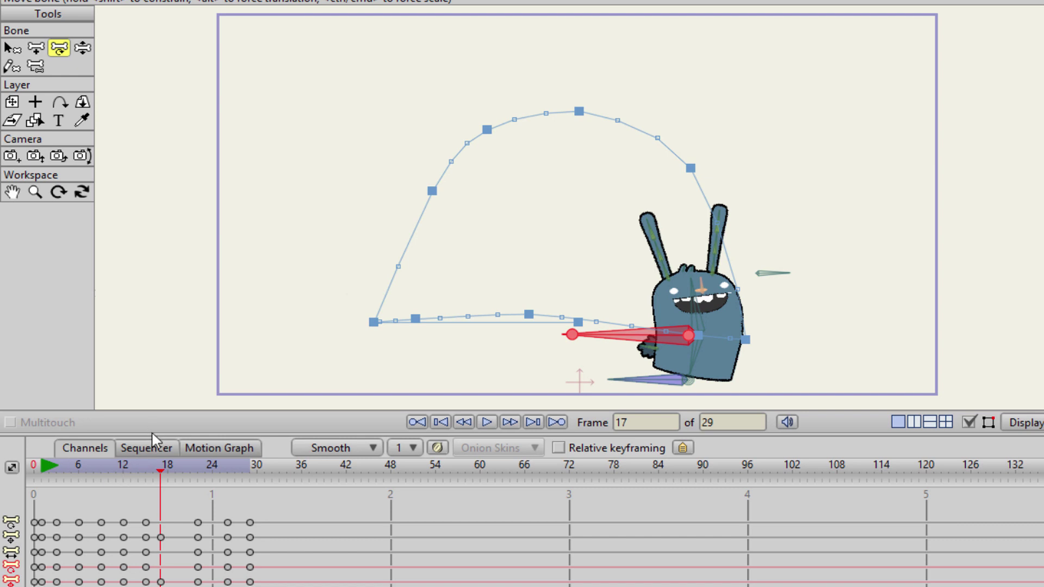
{"action": "left_click_drag", "start_coordinate": [153, 421], "coordinate": [153, 370]}
{"action": "left_click", "coordinate": [11, 504]}
{"action": "scroll", "coordinate": [301, 294], "scroll_direction": "up", "scroll_amount": 5}
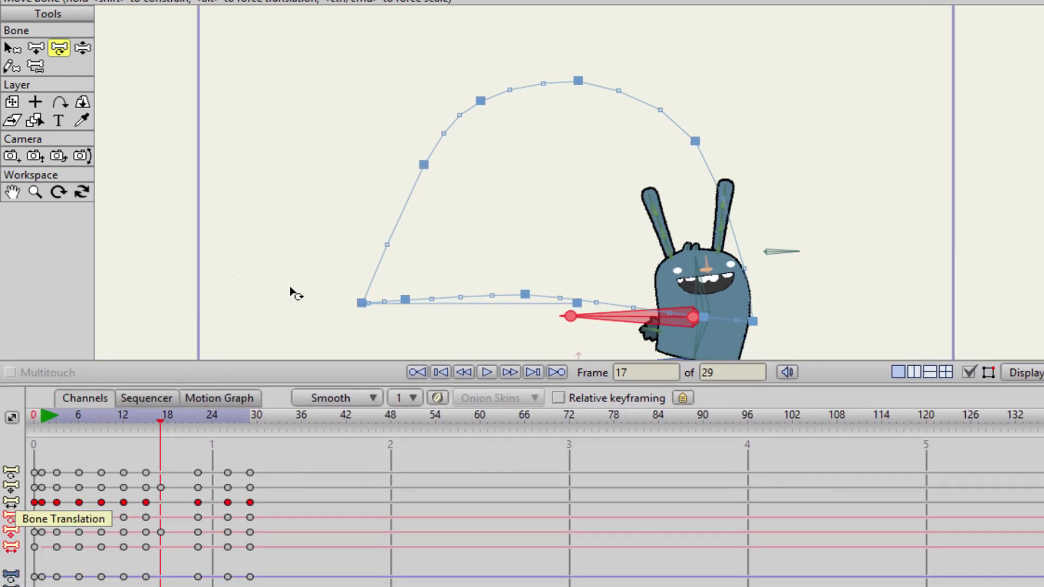
{"action": "scroll", "coordinate": [324, 303], "scroll_direction": "down", "scroll_amount": 5}
{"action": "scroll", "coordinate": [326, 261], "scroll_direction": "up", "scroll_amount": 3}
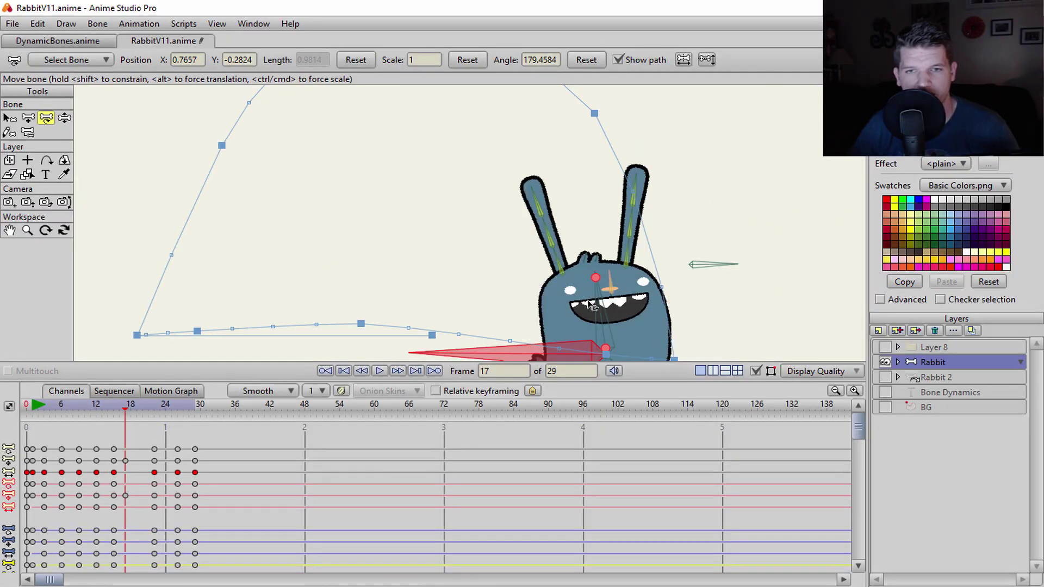
- Fit the camera frame in the view and rewind the hop to frame 0
{"action": "scroll", "coordinate": [593, 308], "scroll_direction": "down", "scroll_amount": 2}
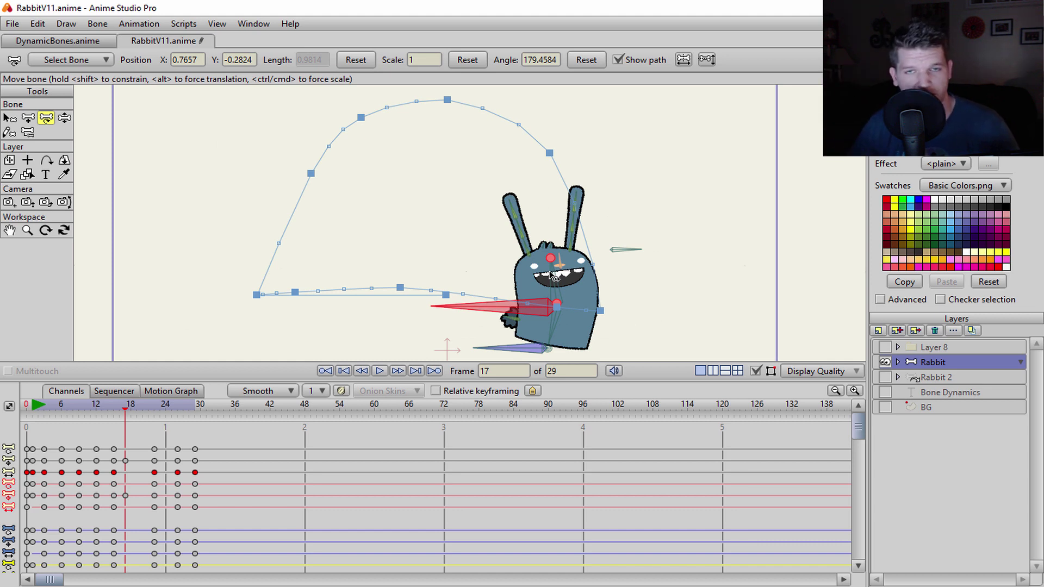
{"action": "scroll", "coordinate": [553, 276], "scroll_direction": "down", "scroll_amount": 3}
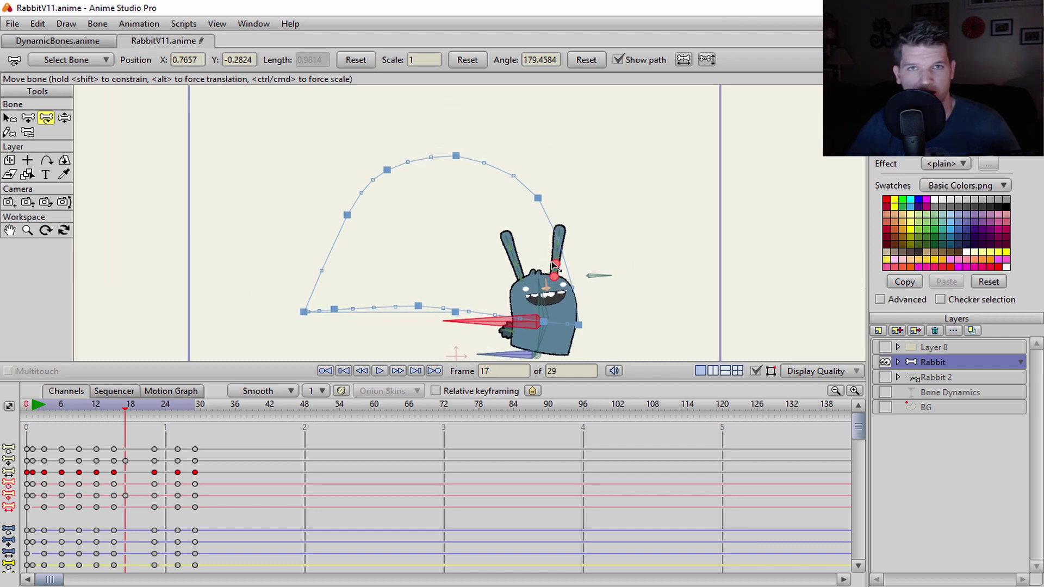
{"action": "scroll", "coordinate": [258, 201], "scroll_direction": "down", "scroll_amount": 1}
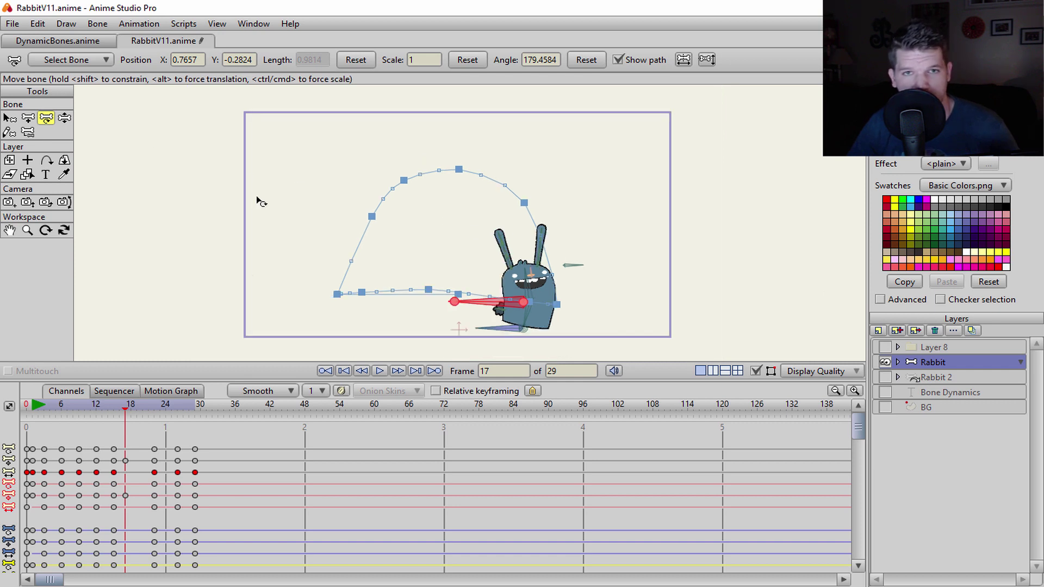
{"action": "scroll", "coordinate": [272, 202], "scroll_direction": "up", "scroll_amount": 5}
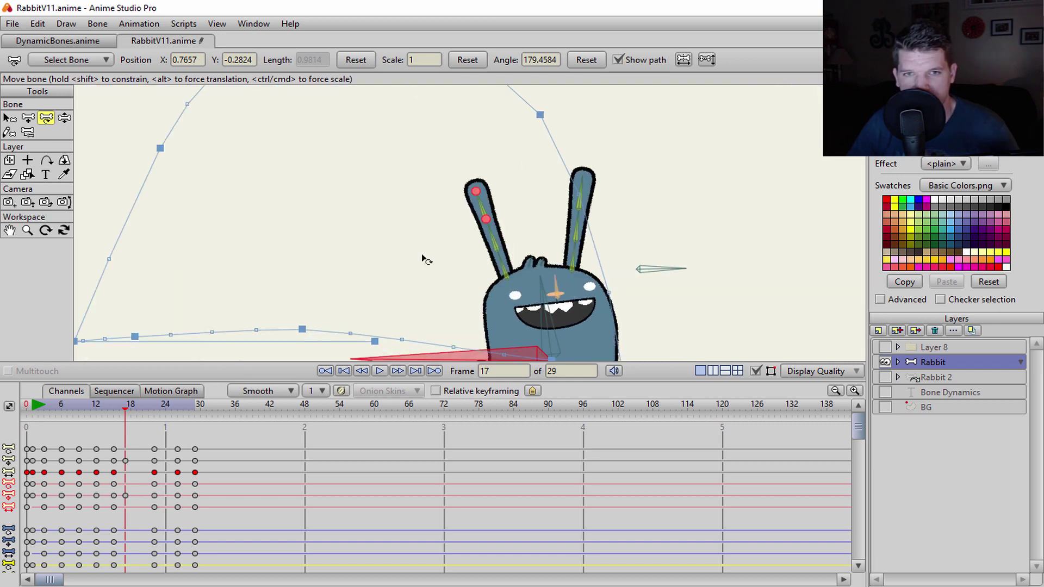
{"action": "scroll", "coordinate": [390, 263], "scroll_direction": "down", "scroll_amount": 5}
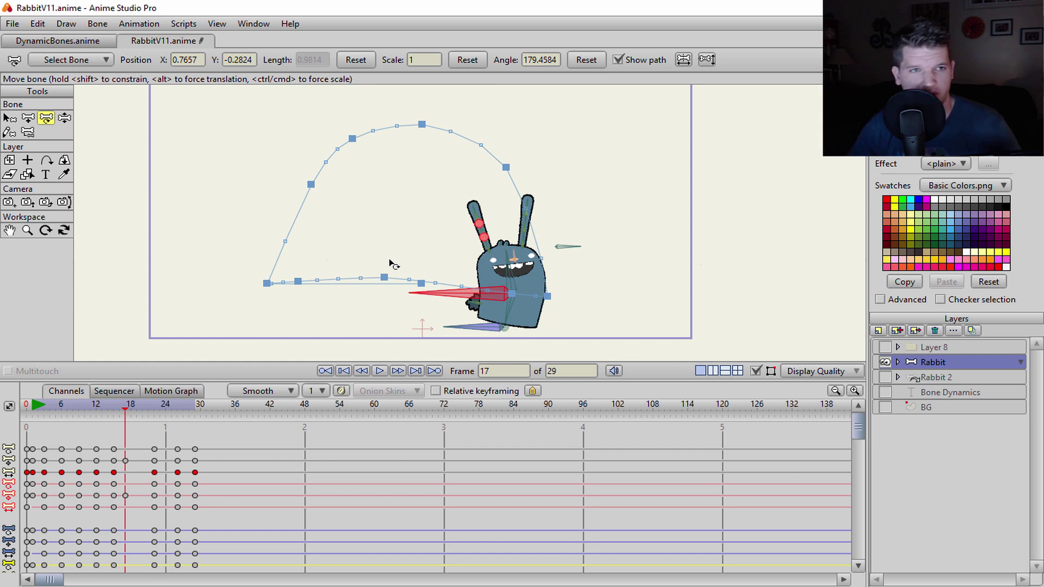
{"action": "scroll", "coordinate": [319, 291], "scroll_direction": "down", "scroll_amount": 1}
{"action": "left_click_drag", "start_coordinate": [319, 291], "coordinate": [335, 298]}
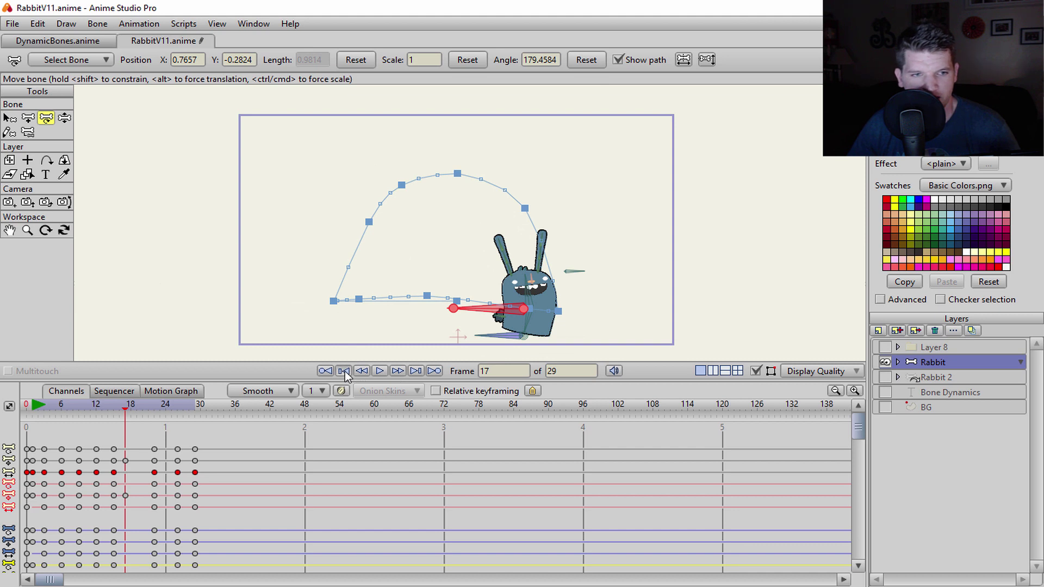
{"action": "left_click", "coordinate": [325, 370]}
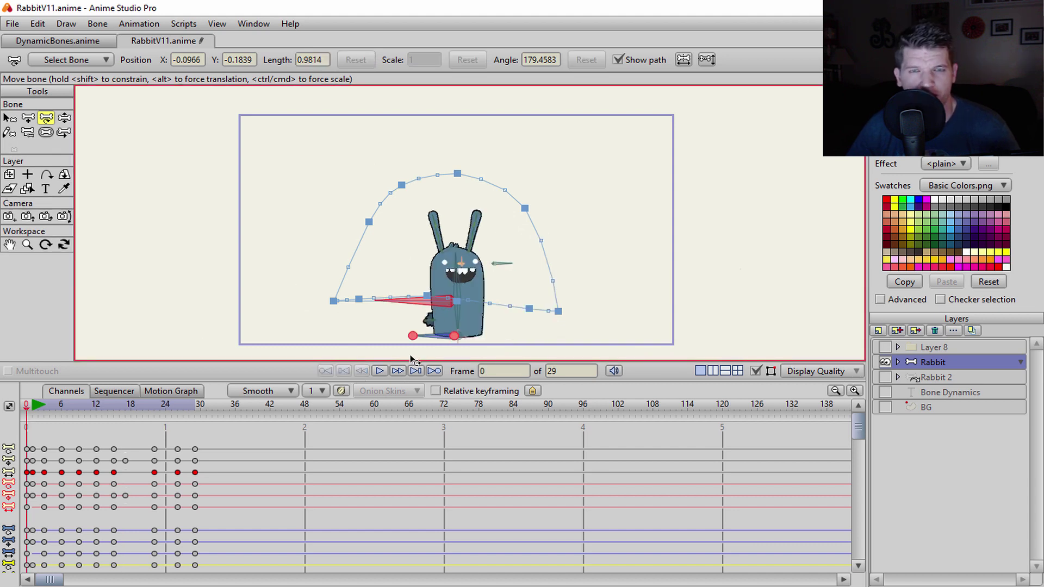
- Turn on onion skins and mark an early and a later frame as ghosts
{"action": "left_click", "coordinate": [341, 392]}
{"action": "left_click", "coordinate": [337, 351]}
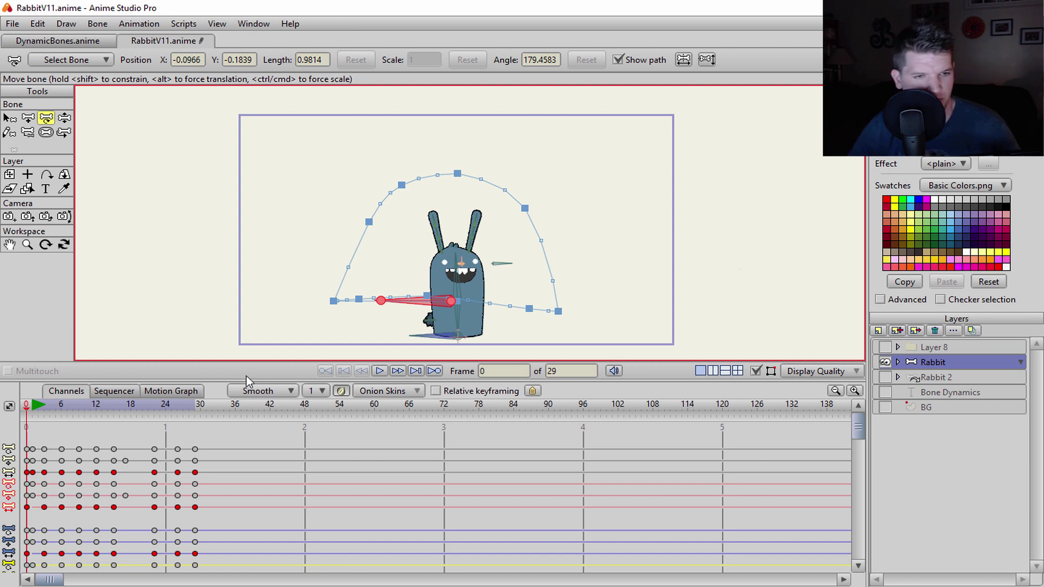
{"action": "left_click", "coordinate": [33, 416]}
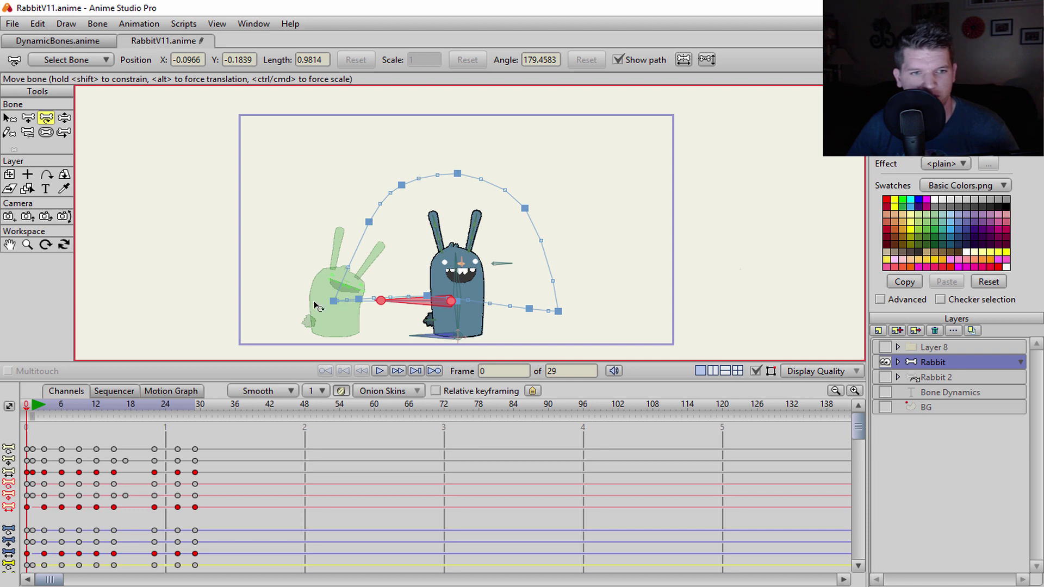
{"action": "left_click", "coordinate": [113, 416]}
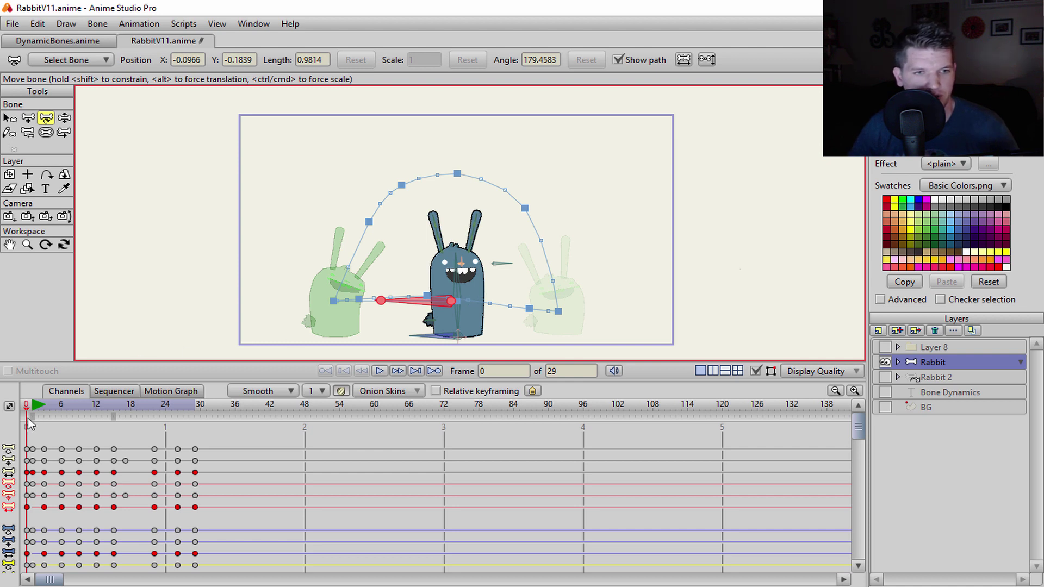
- Go to frame 9 of the hop and enlarge the canvas
{"action": "left_click", "coordinate": [74, 407]}
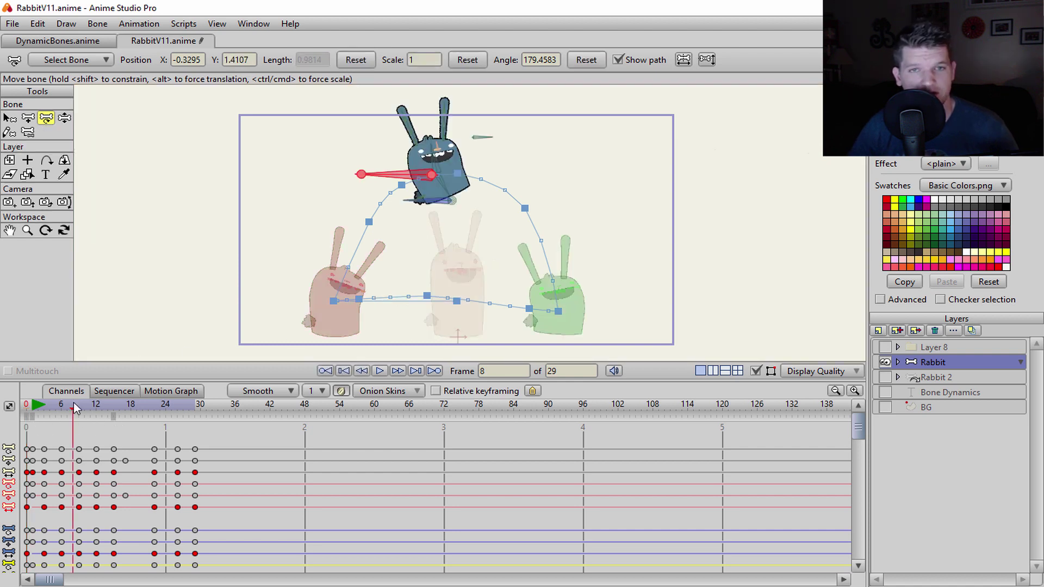
{"action": "left_click", "coordinate": [79, 407]}
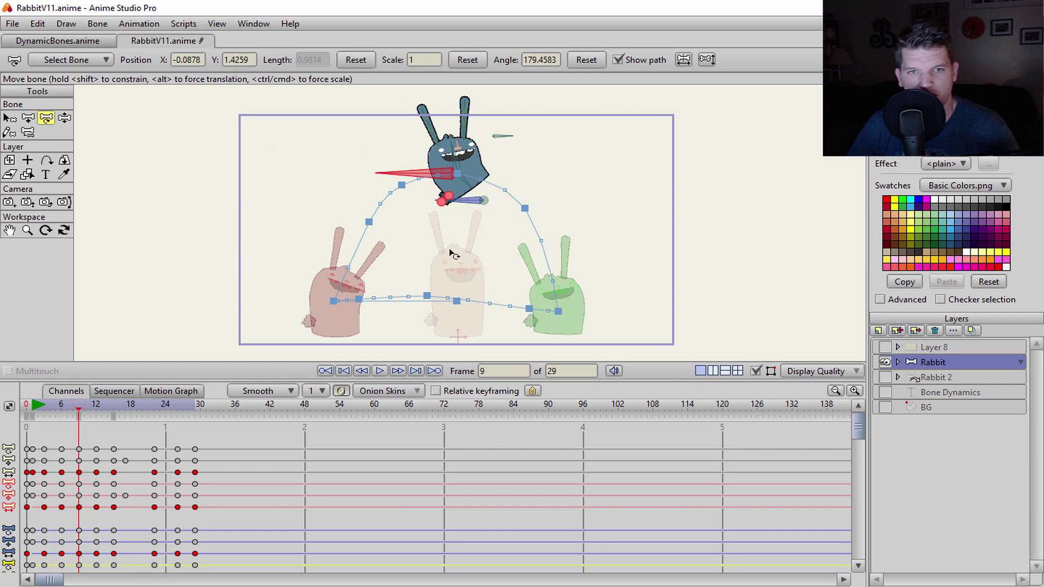
{"action": "left_click_drag", "start_coordinate": [444, 390], "coordinate": [437, 474]}
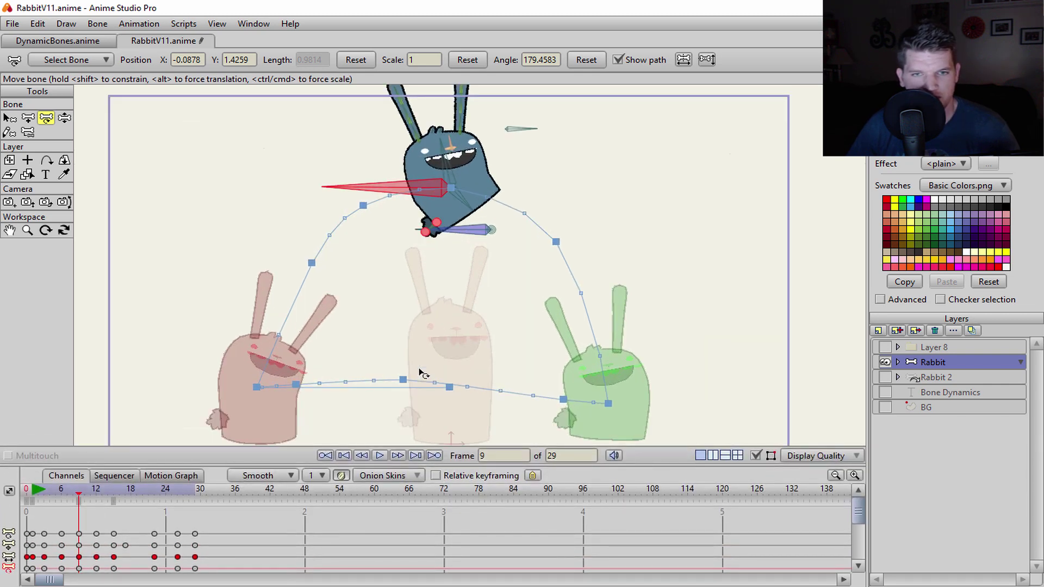
- Toggle onion-skin Outlines only on and back off, then return to frame 1
{"action": "left_click", "coordinate": [376, 479]}
{"action": "left_click", "coordinate": [364, 470]}
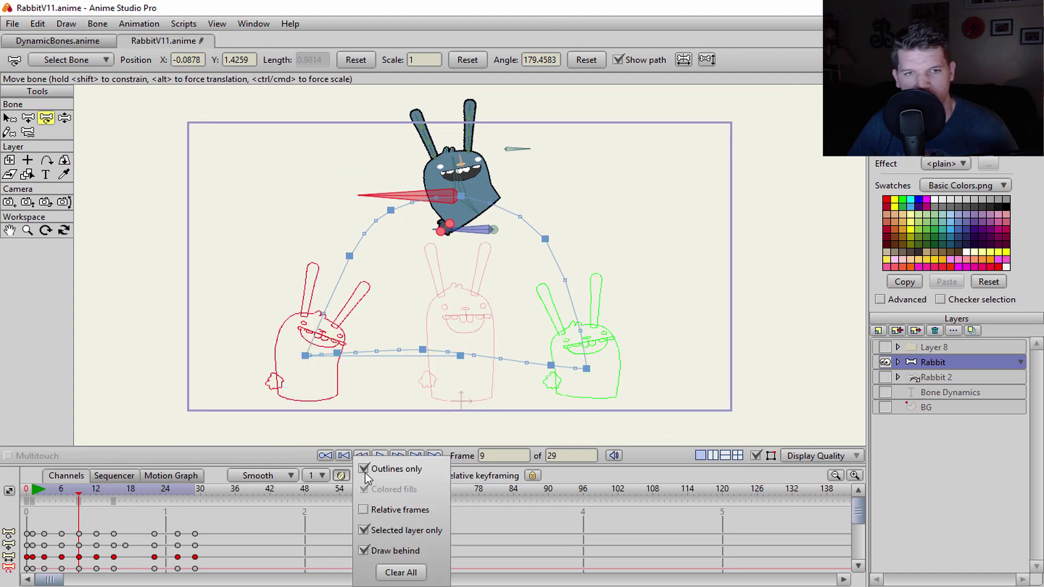
{"action": "left_click", "coordinate": [363, 469]}
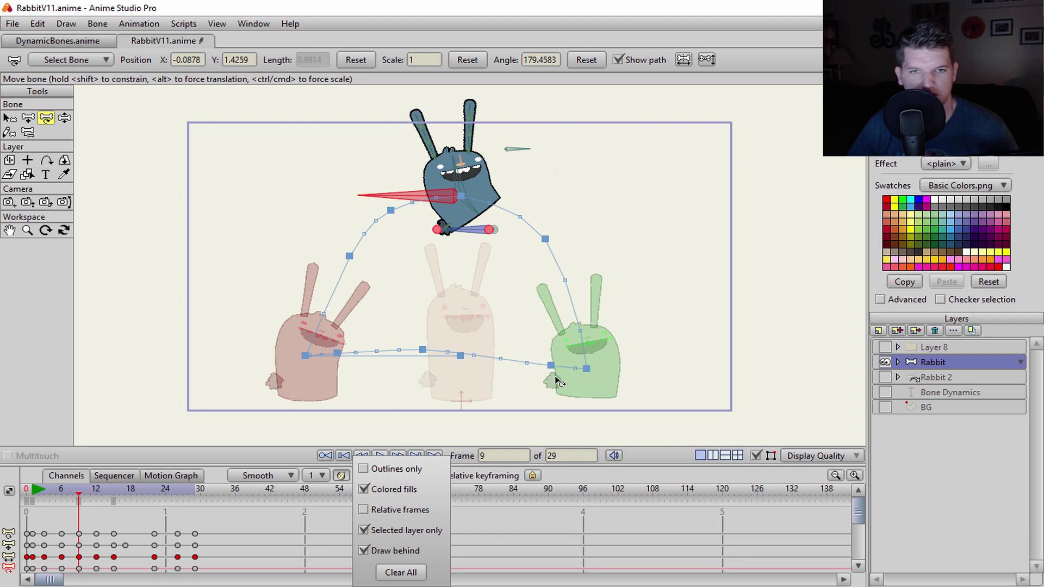
{"action": "left_click", "coordinate": [32, 501]}
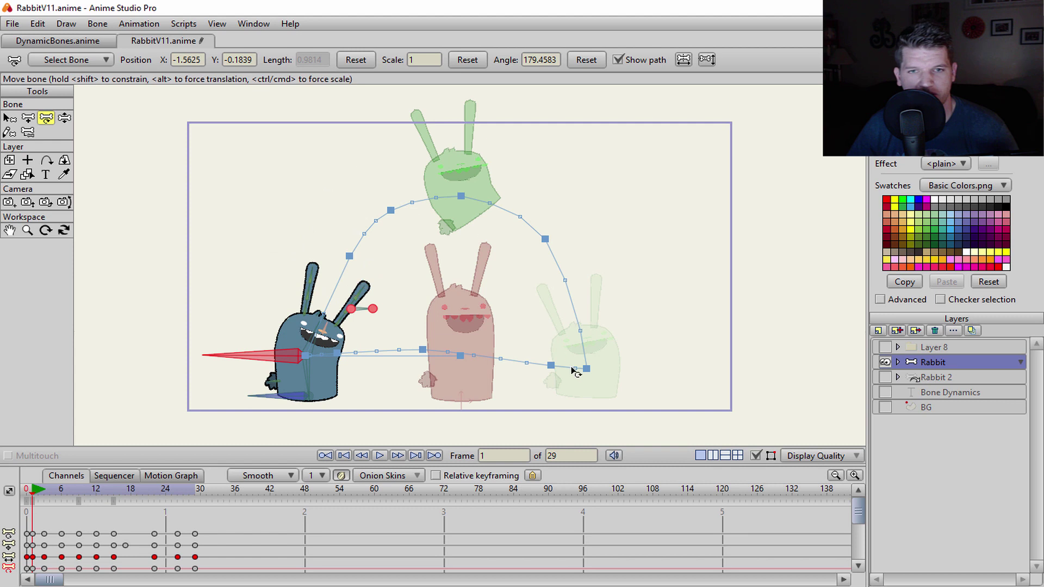
- Scrub the hop to frames 19 and 5, then select the TorsoA bone with Select Bone
{"action": "left_click_drag", "start_coordinate": [34, 498], "coordinate": [62, 501]}
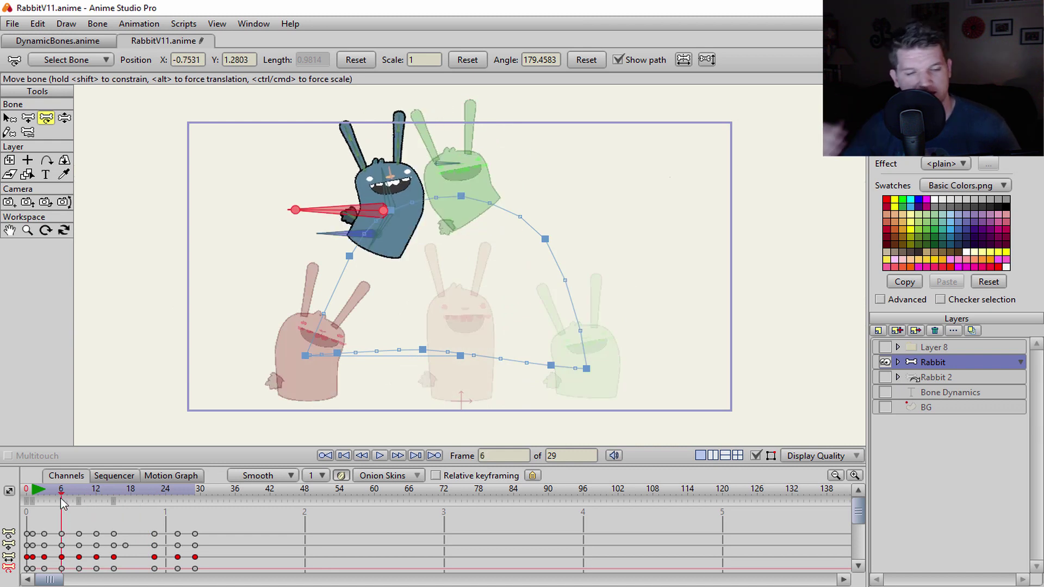
{"action": "left_click_drag", "start_coordinate": [60, 492], "coordinate": [32, 504]}
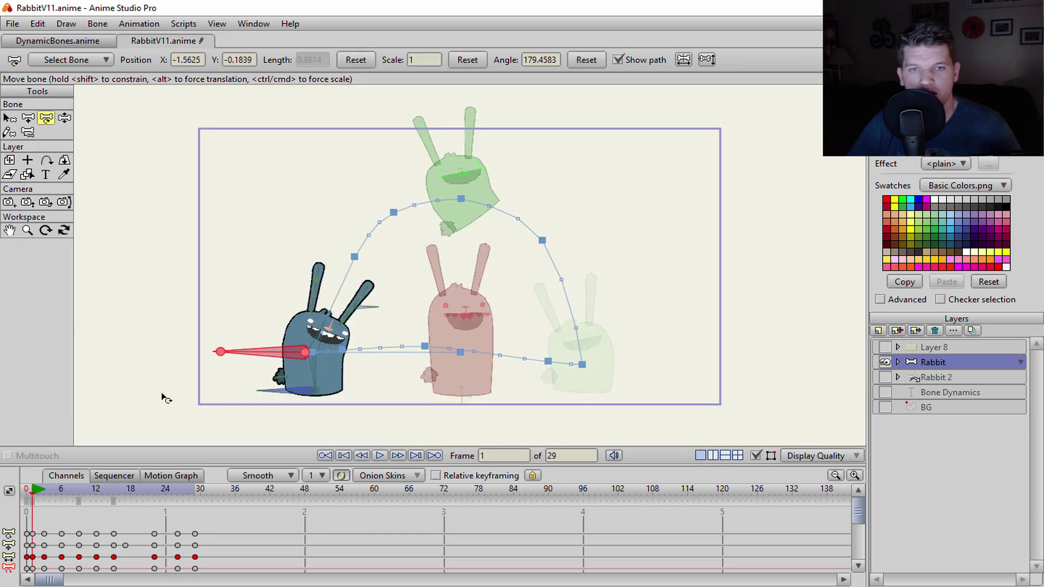
{"action": "left_click", "coordinate": [221, 425]}
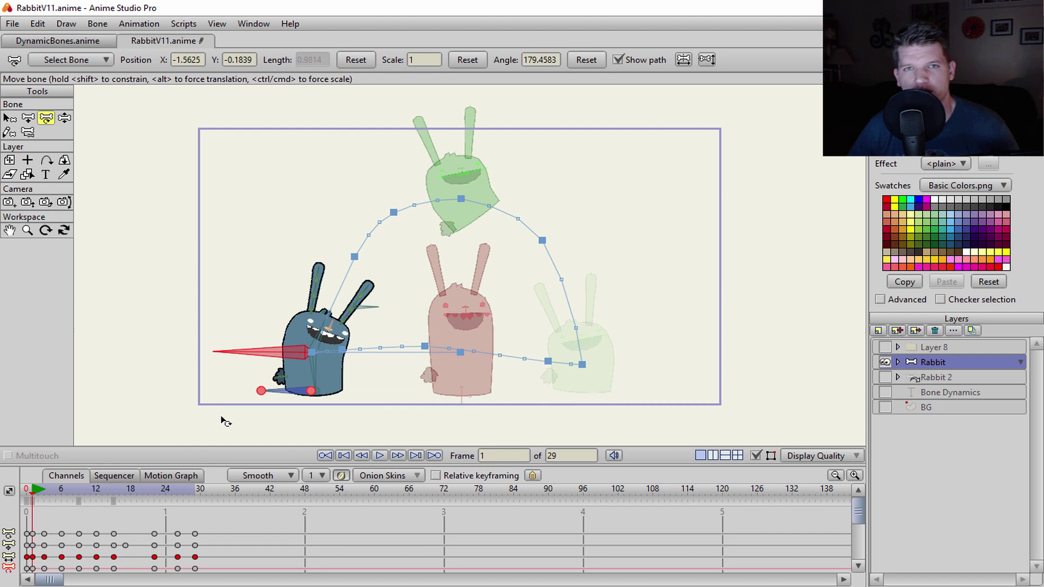
{"action": "left_click", "coordinate": [235, 383]}
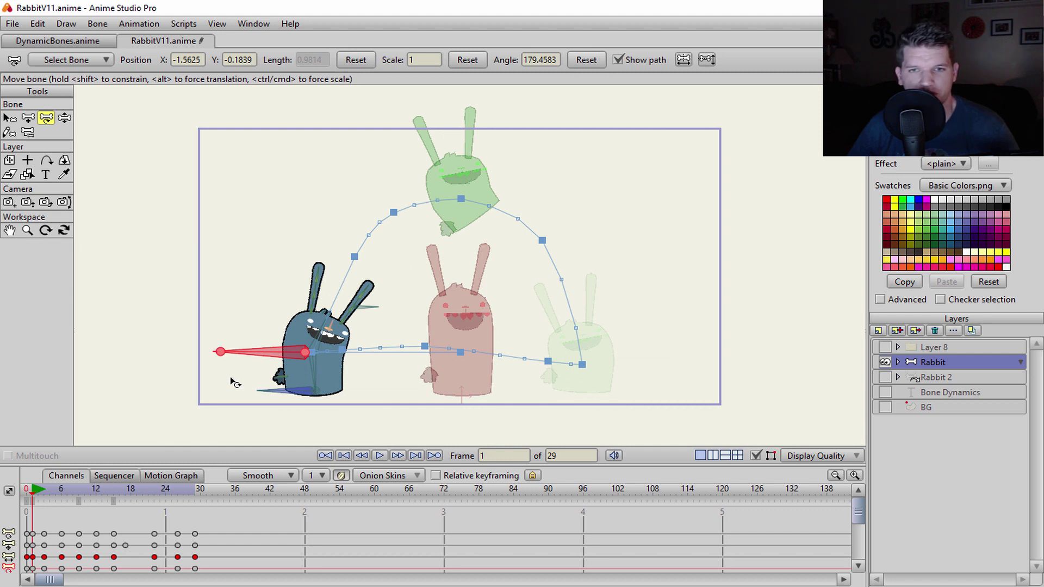
{"action": "scroll", "coordinate": [235, 383], "scroll_direction": "up", "scroll_amount": 1}
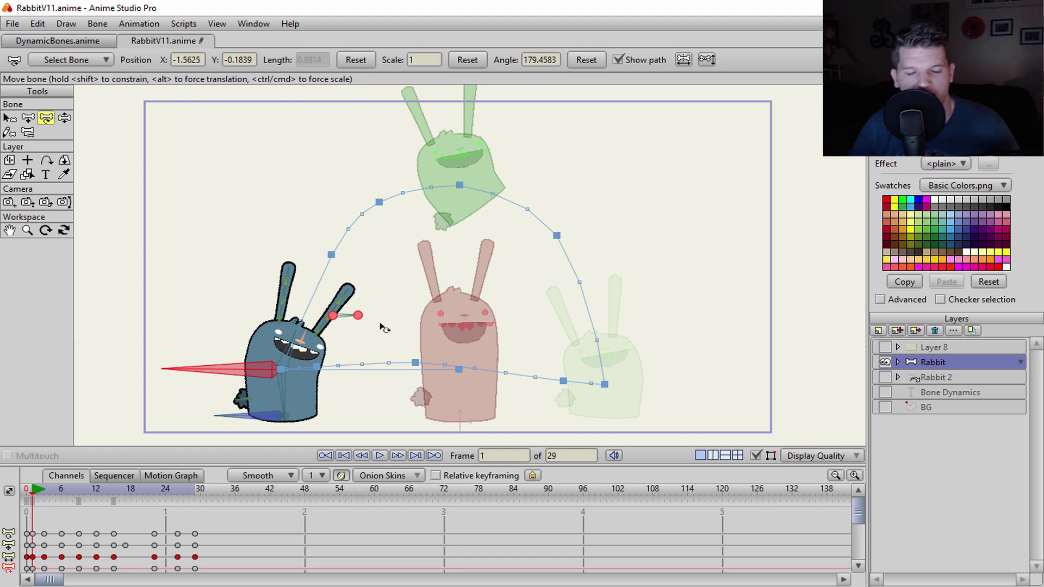
{"action": "left_click", "coordinate": [272, 287]}
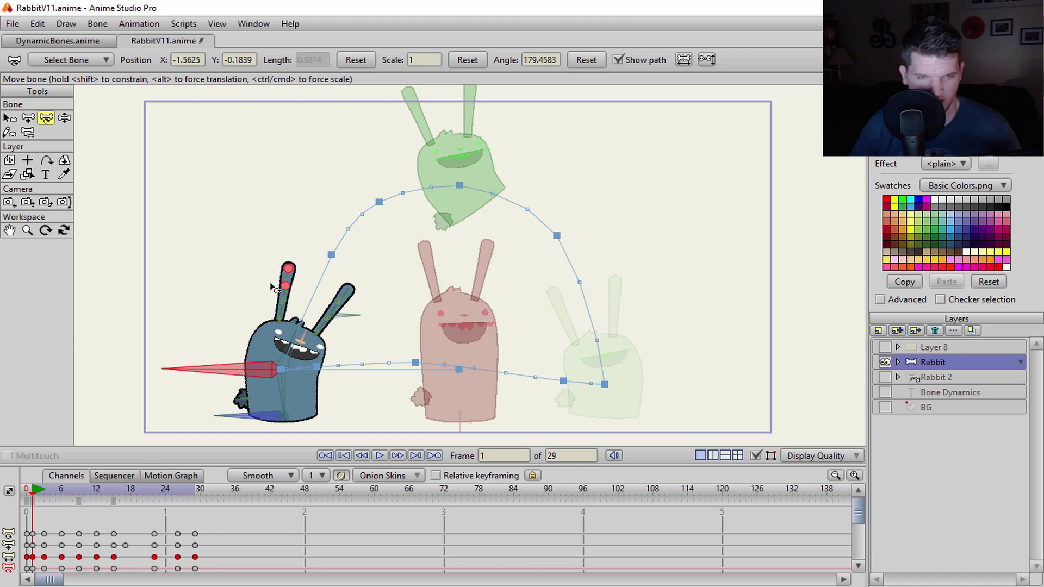
{"action": "scroll", "coordinate": [266, 255], "scroll_direction": "up", "scroll_amount": 2}
{"action": "left_click", "coordinate": [332, 335]}
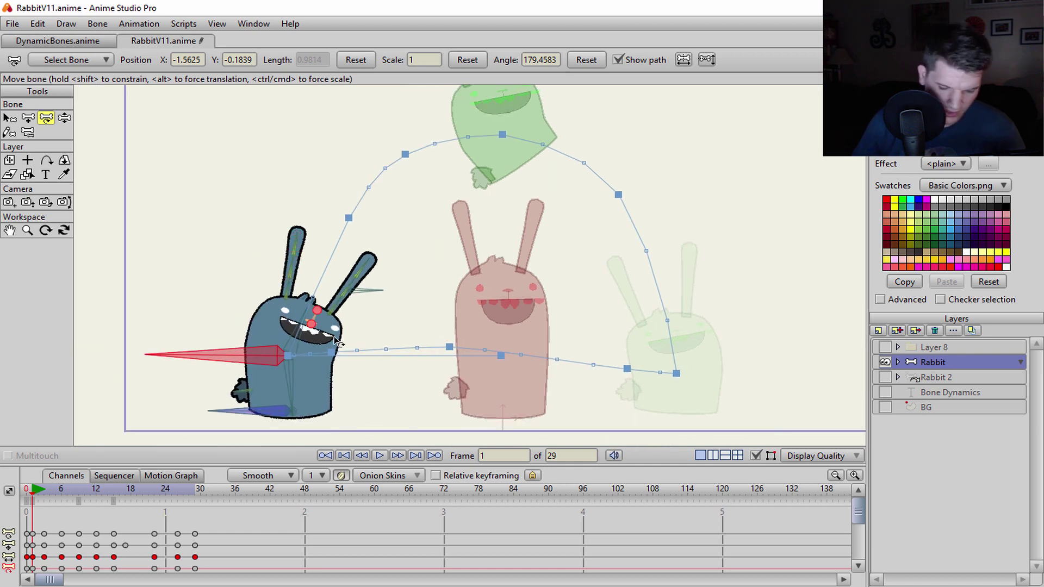
{"action": "key", "text": "b"}
{"action": "left_click", "coordinate": [301, 328]}
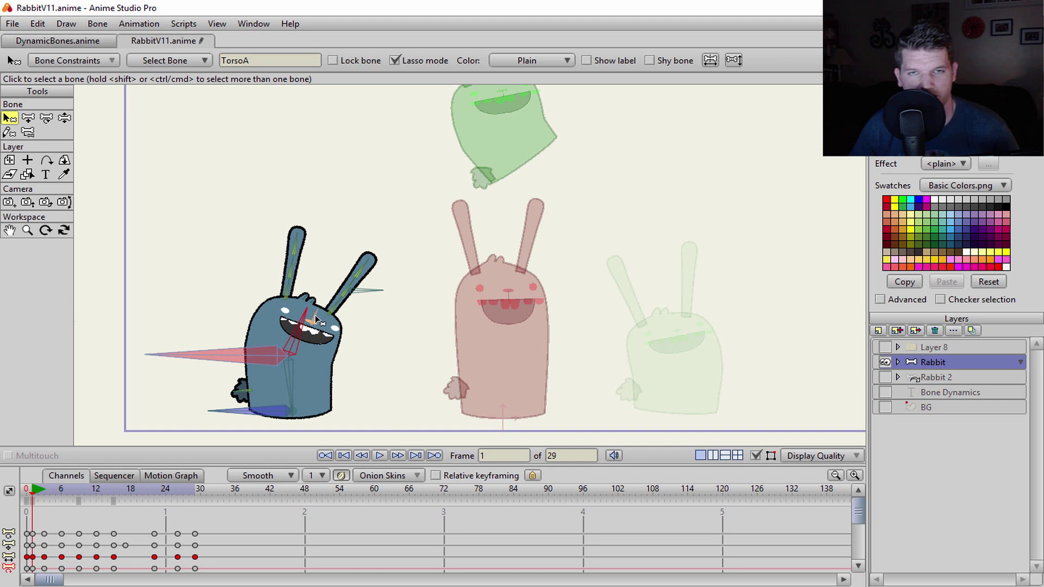
- Open the Bone Constraints settings for the TorsoA bone
{"action": "scroll", "coordinate": [317, 321], "scroll_direction": "down", "scroll_amount": 1}
{"action": "scroll", "coordinate": [233, 199], "scroll_direction": "down", "scroll_amount": 1}
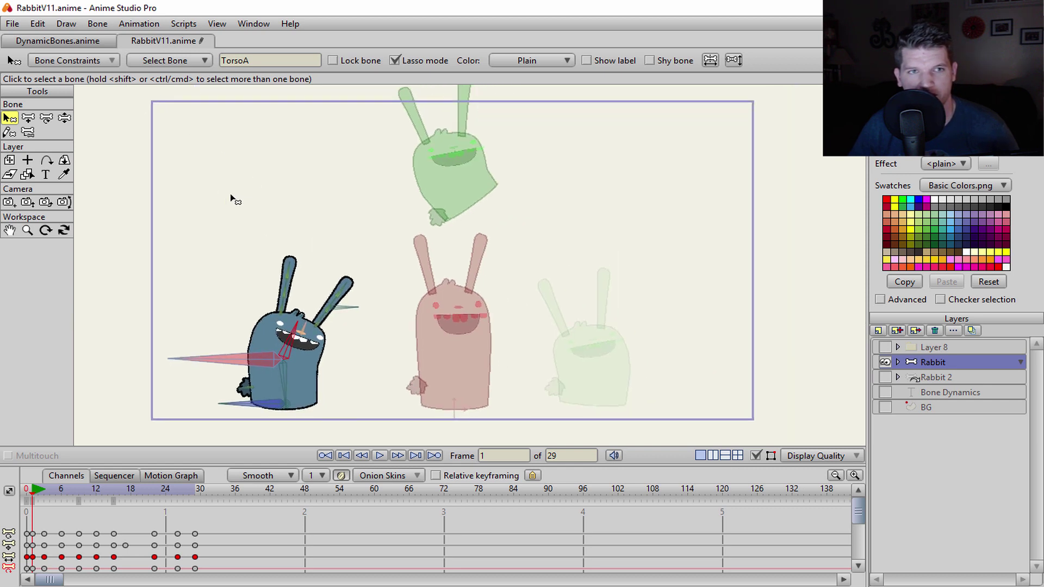
{"action": "left_click", "coordinate": [171, 61]}
{"action": "left_click", "coordinate": [103, 61]}
{"action": "left_click", "coordinate": [102, 61]}
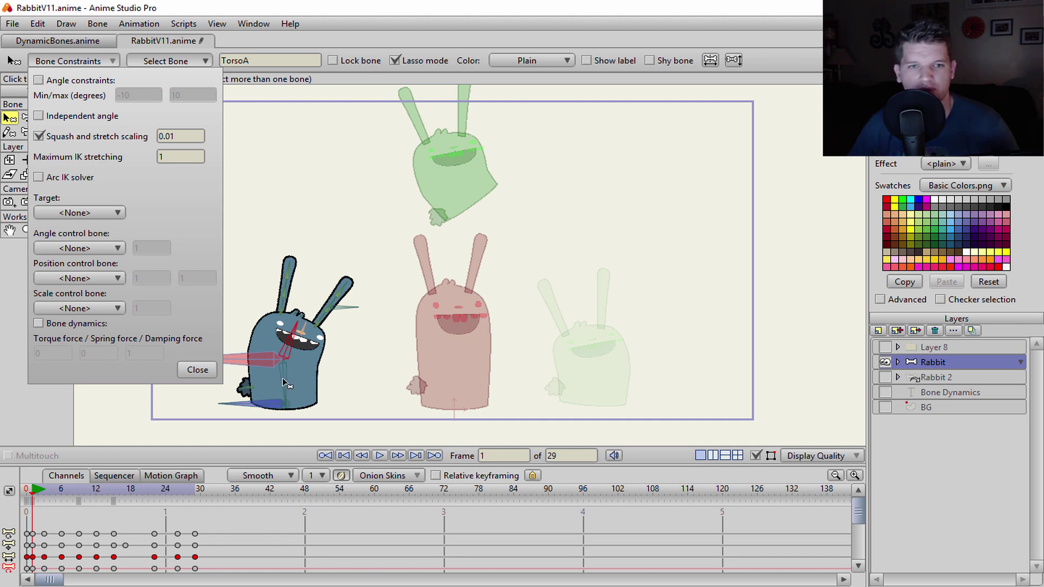
- Set squash and stretch scaling to 0.61 and close Bone Constraints
{"action": "left_click", "coordinate": [181, 136]}
{"action": "key", "text": "BackSpace"}
{"action": "key", "text": "BackSpace"}
{"action": "type", "text": "31"}
{"action": "key", "text": "BackSpace"}
{"action": "key", "text": "BackSpace"}
{"action": "type", "text": "51"}
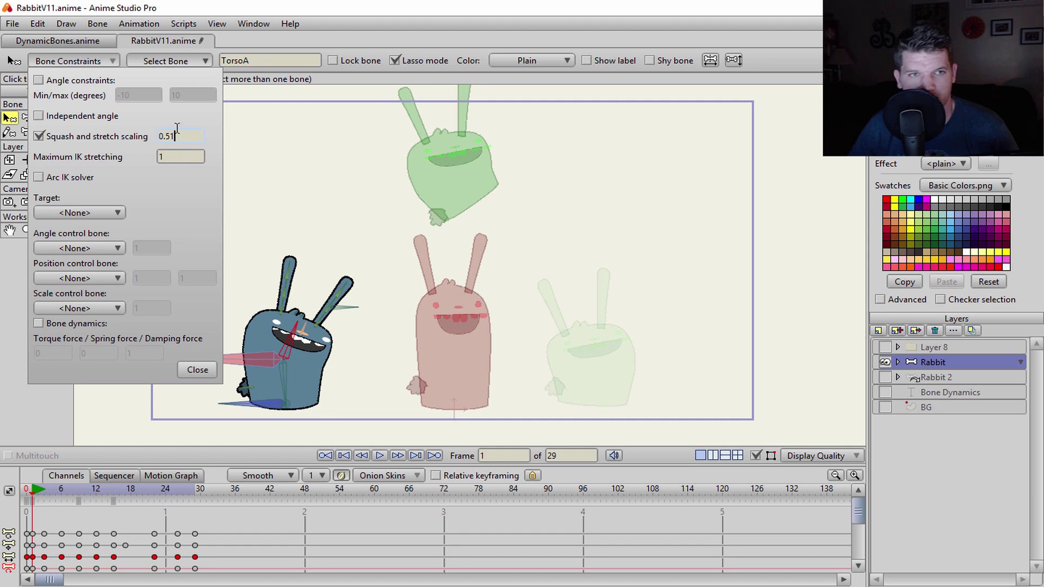
{"action": "key", "text": "BackSpace"}
{"action": "key", "text": "BackSpace"}
{"action": "type", "text": "61"}
{"action": "key", "text": "BackSpace"}
{"action": "key", "text": "BackSpace"}
{"action": "type", "text": "51"}
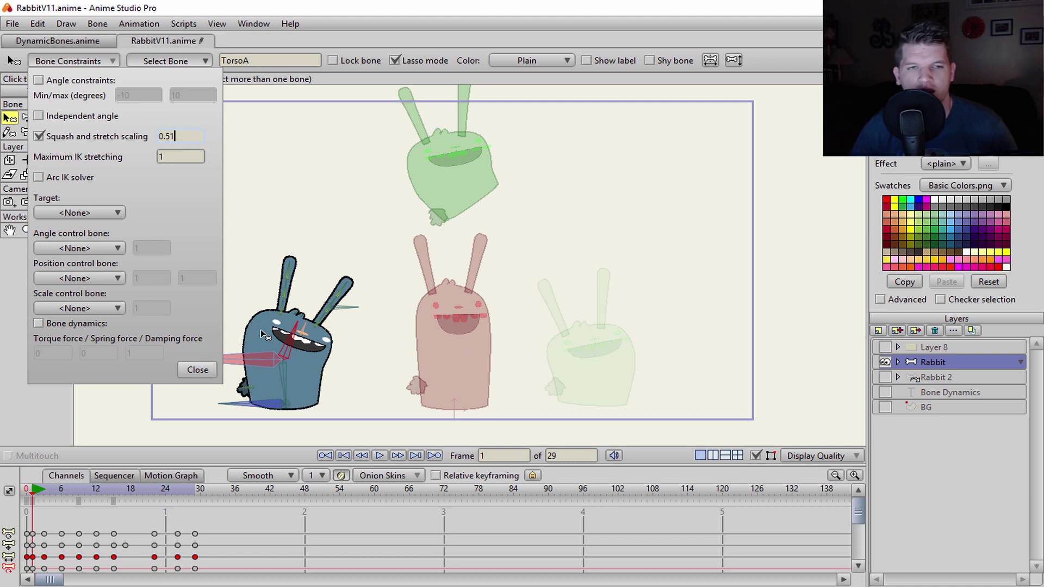
{"action": "left_click", "coordinate": [177, 136]}
{"action": "key", "text": "BackSpace"}
{"action": "key", "text": "BackSpace"}
{"action": "type", "text": "61"}
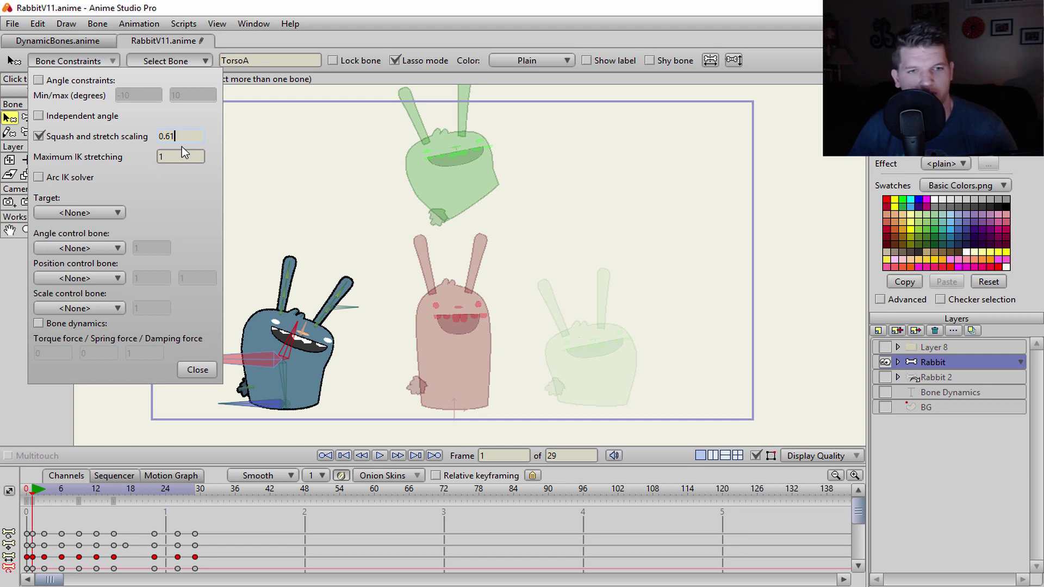
{"action": "left_click", "coordinate": [197, 370]}
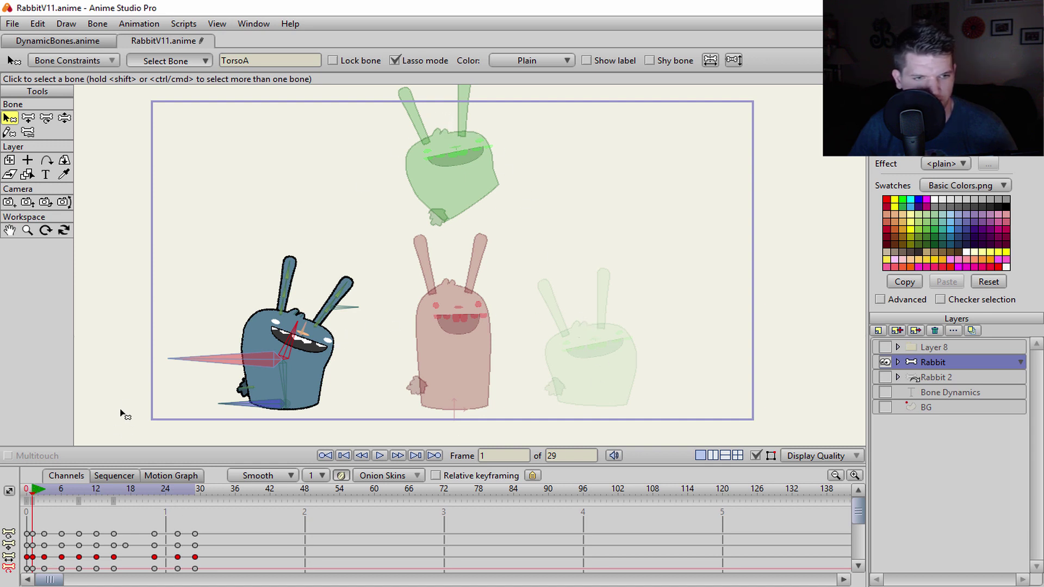
- Enlarge the timeline, then scrub to frame 8 to preview TorsoA's squash at the hop's peak
{"action": "left_click_drag", "start_coordinate": [126, 463], "coordinate": [130, 409]}
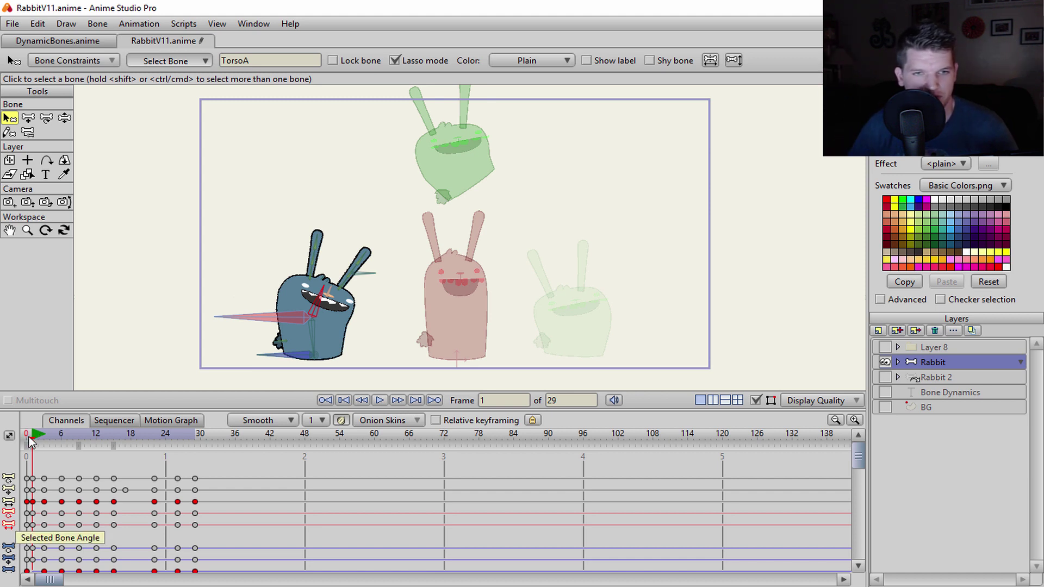
{"action": "left_click_drag", "start_coordinate": [36, 441], "coordinate": [32, 445]}
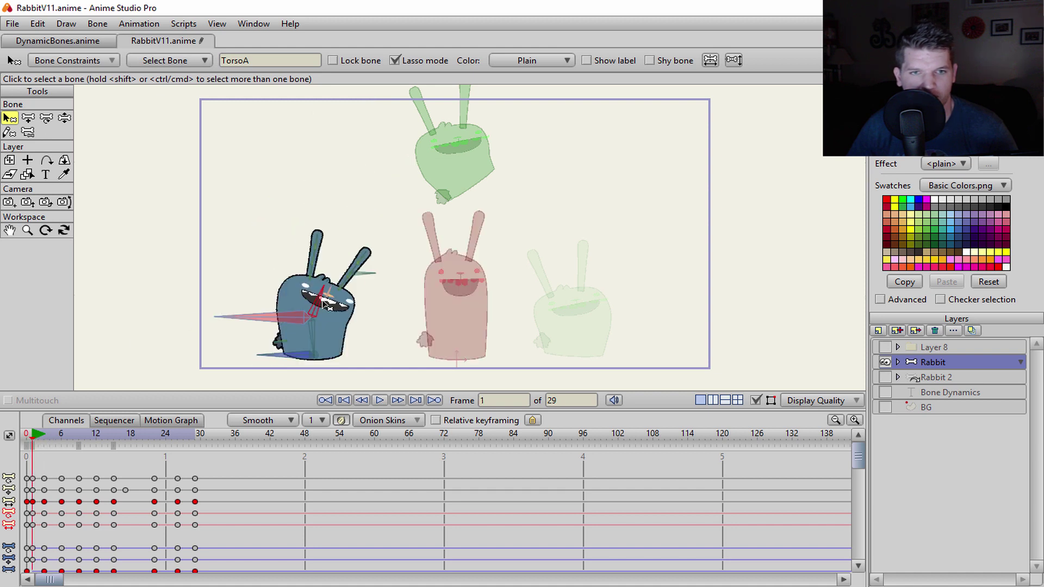
{"action": "left_click_drag", "start_coordinate": [32, 443], "coordinate": [76, 442]}
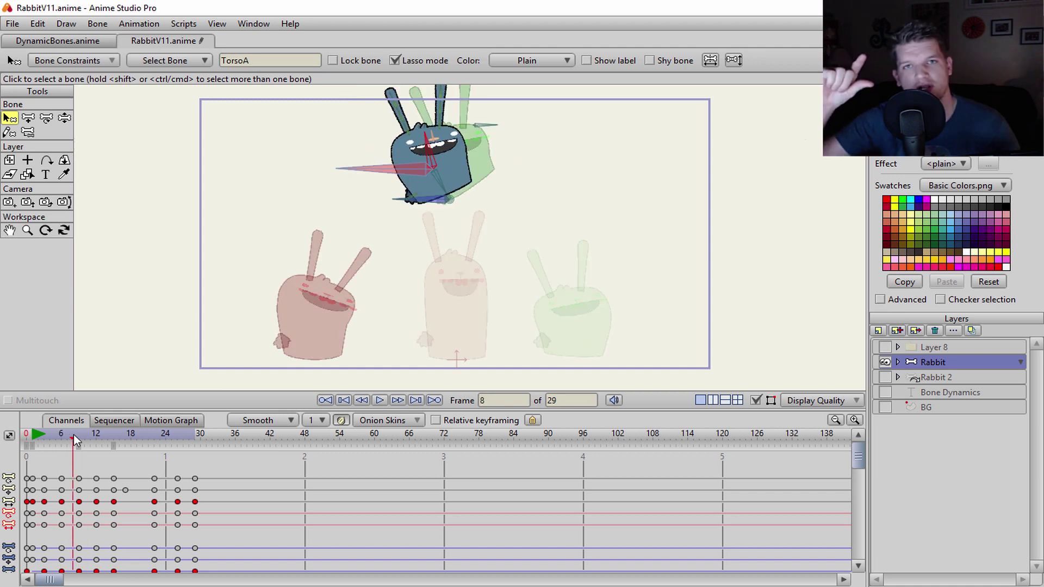
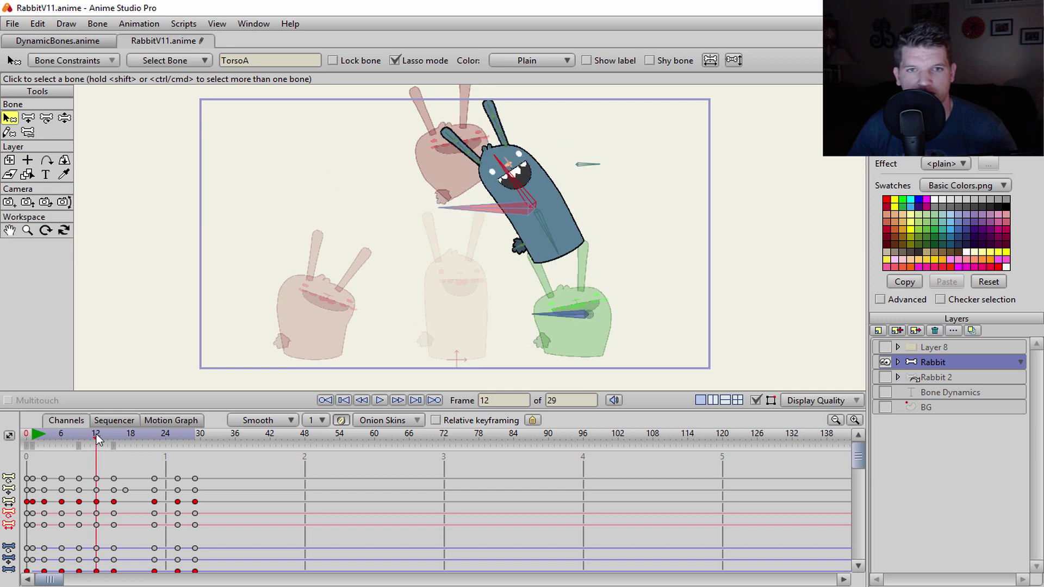
{"action": "key", "text": "space"}
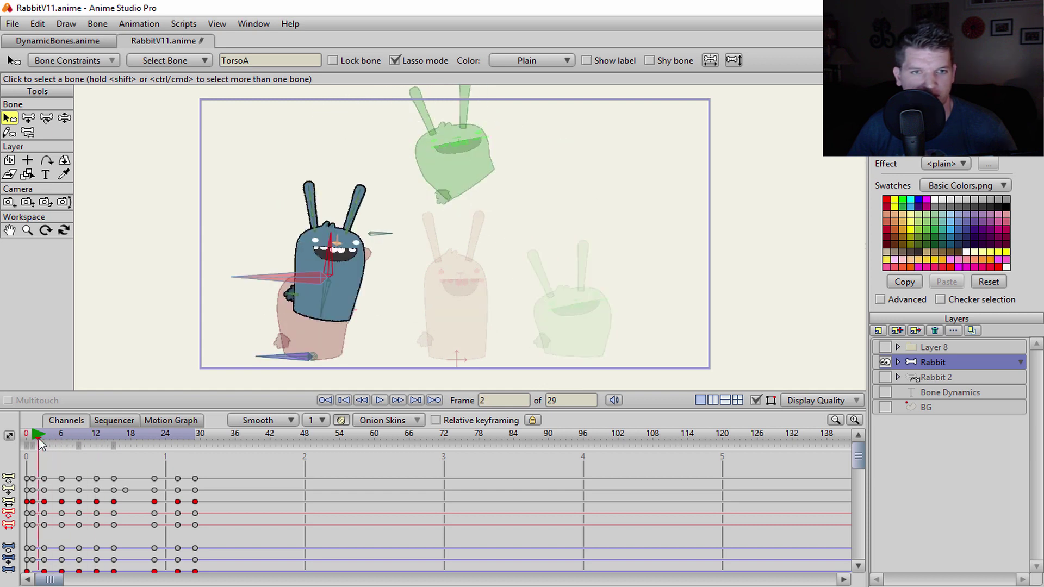
{"action": "left_click", "coordinate": [34, 439]}
{"action": "left_click_drag", "start_coordinate": [36, 442], "coordinate": [96, 432]}
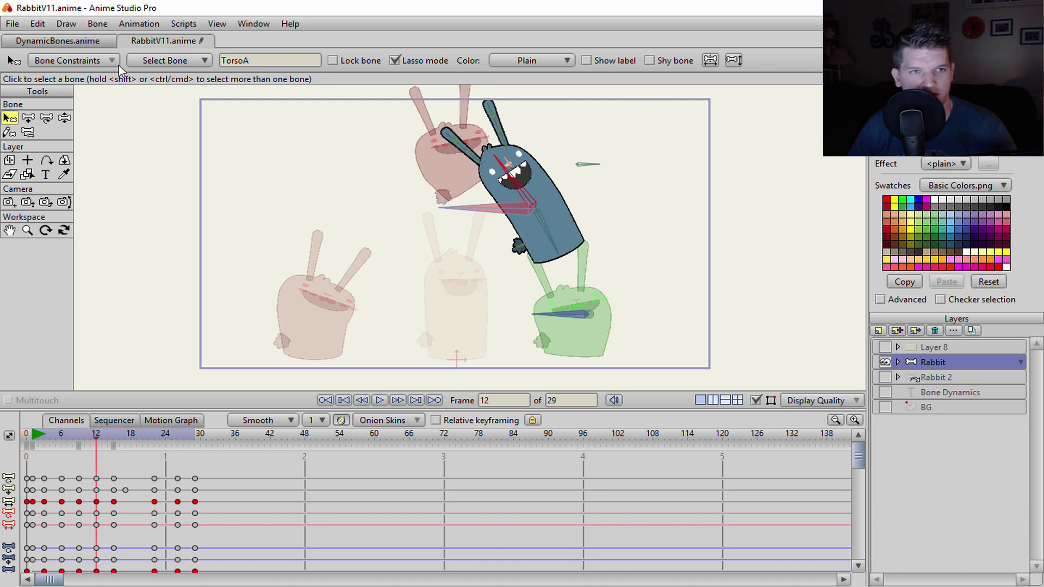
{"action": "left_click", "coordinate": [114, 61]}
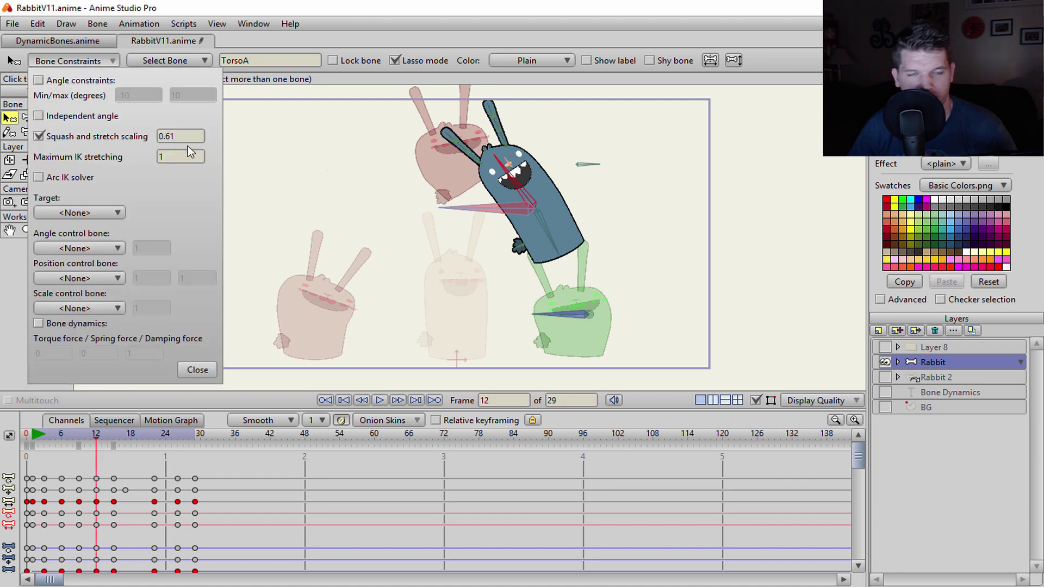
{"action": "left_click_drag", "start_coordinate": [96, 438], "coordinate": [32, 447]}
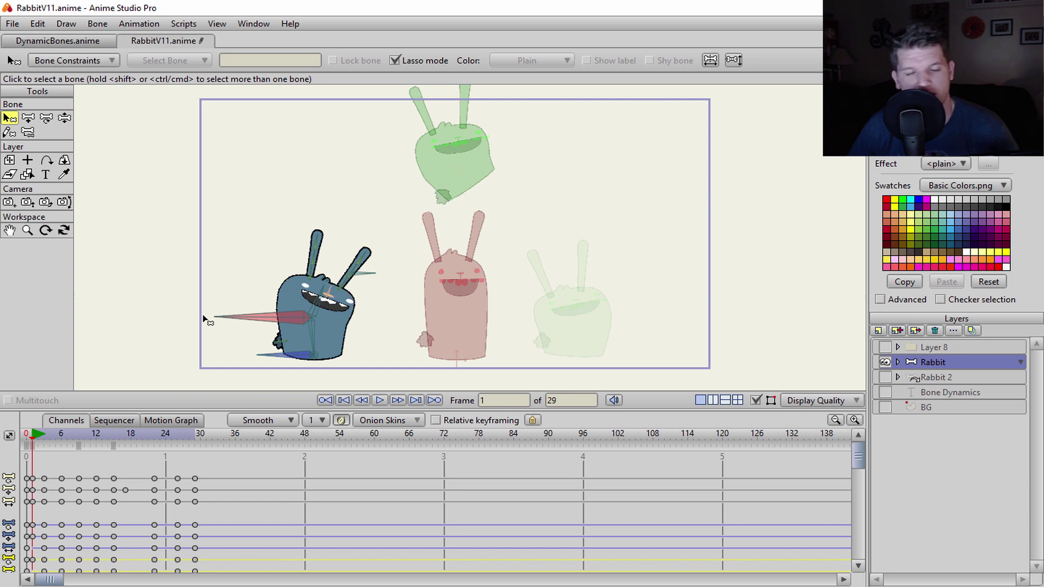
{"action": "left_click_drag", "start_coordinate": [34, 434], "coordinate": [96, 434]}
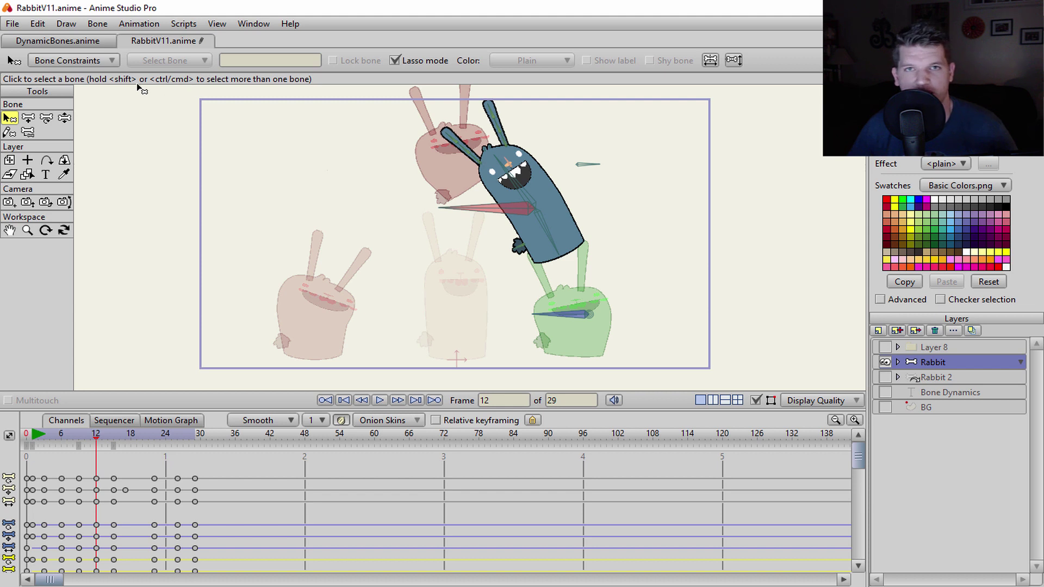
{"action": "left_click", "coordinate": [75, 61]}
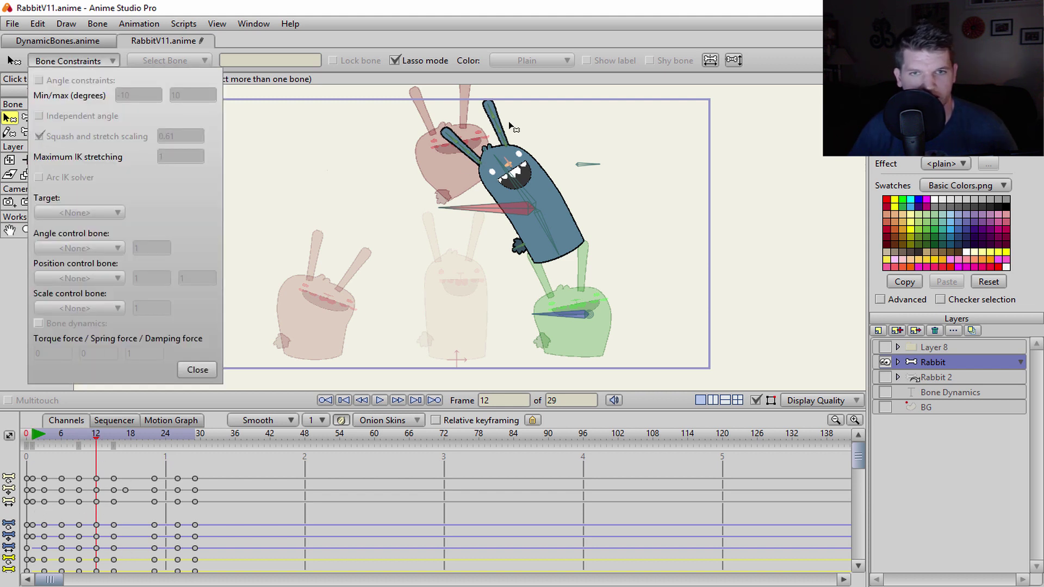
{"action": "left_click", "coordinate": [488, 171]}
{"action": "left_click", "coordinate": [499, 173]}
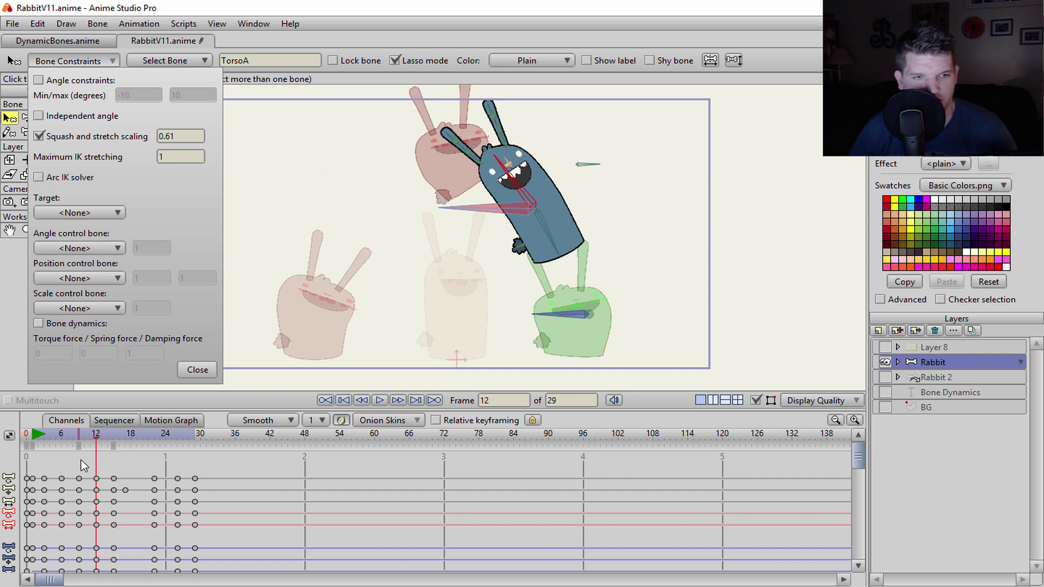
{"action": "left_click_drag", "start_coordinate": [97, 441], "coordinate": [116, 443]}
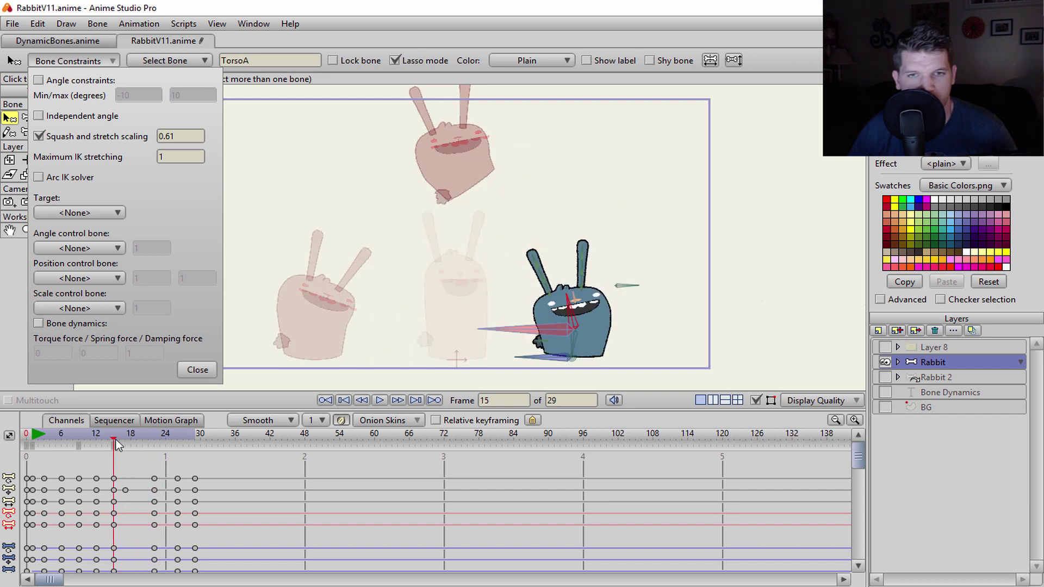
{"action": "left_click", "coordinate": [191, 371]}
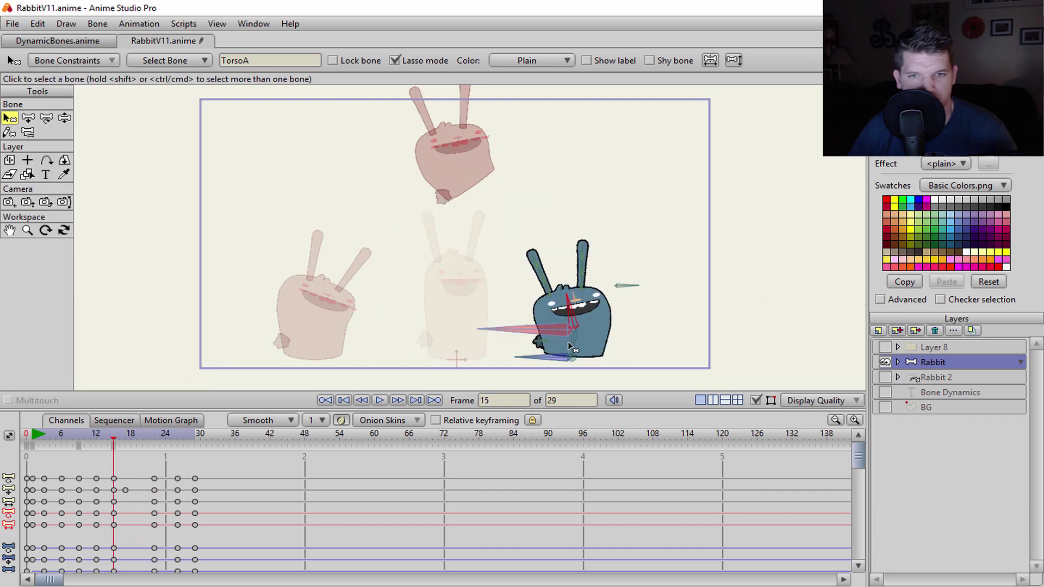
{"action": "left_click_drag", "start_coordinate": [108, 439], "coordinate": [28, 452]}
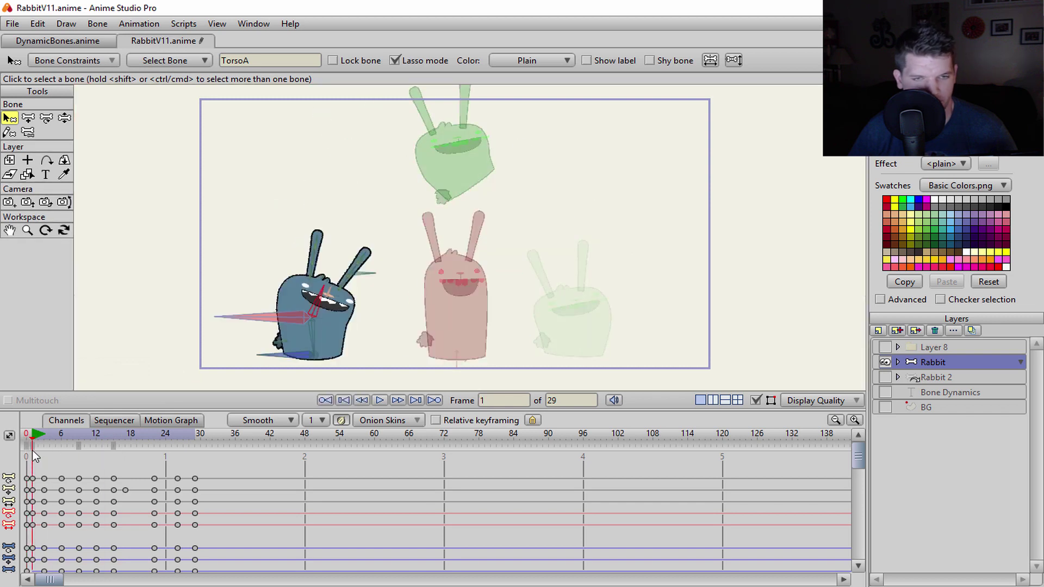
- Select the TorsoB bone and set its squash and stretch scaling to 0.61
{"action": "left_click", "coordinate": [319, 341]}
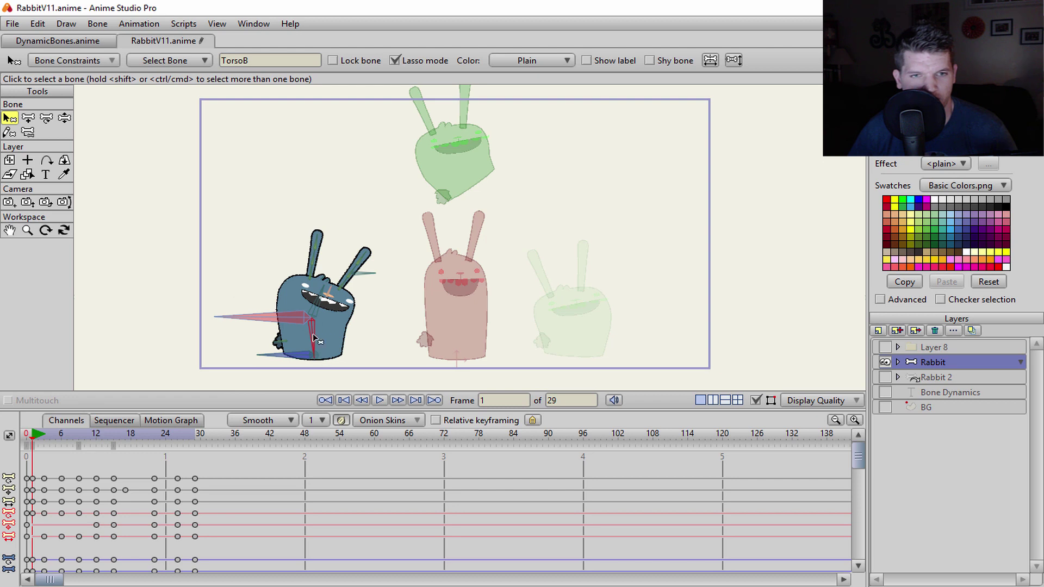
{"action": "left_click_drag", "start_coordinate": [34, 440], "coordinate": [79, 442]}
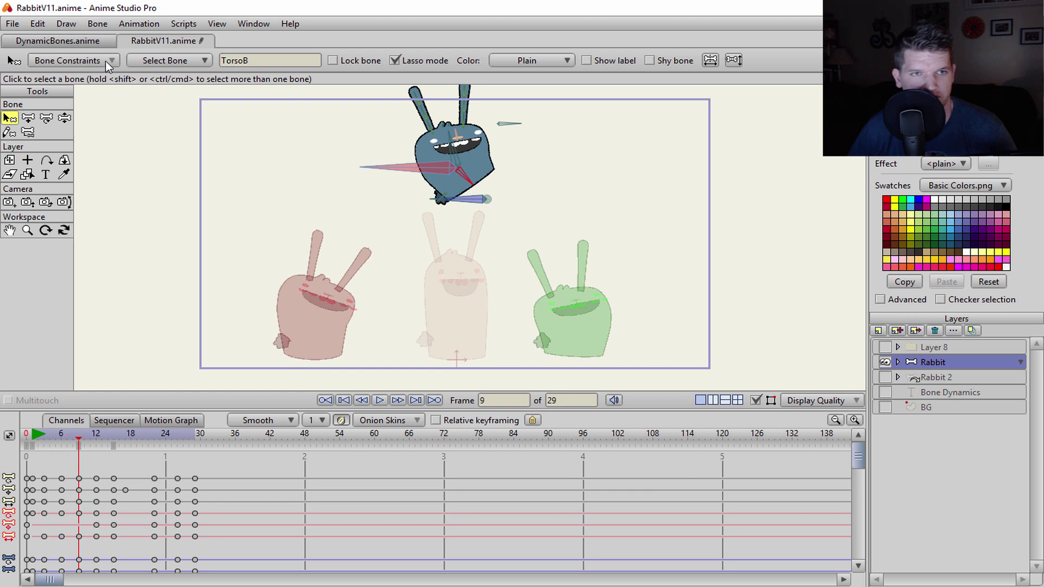
{"action": "left_click", "coordinate": [159, 64]}
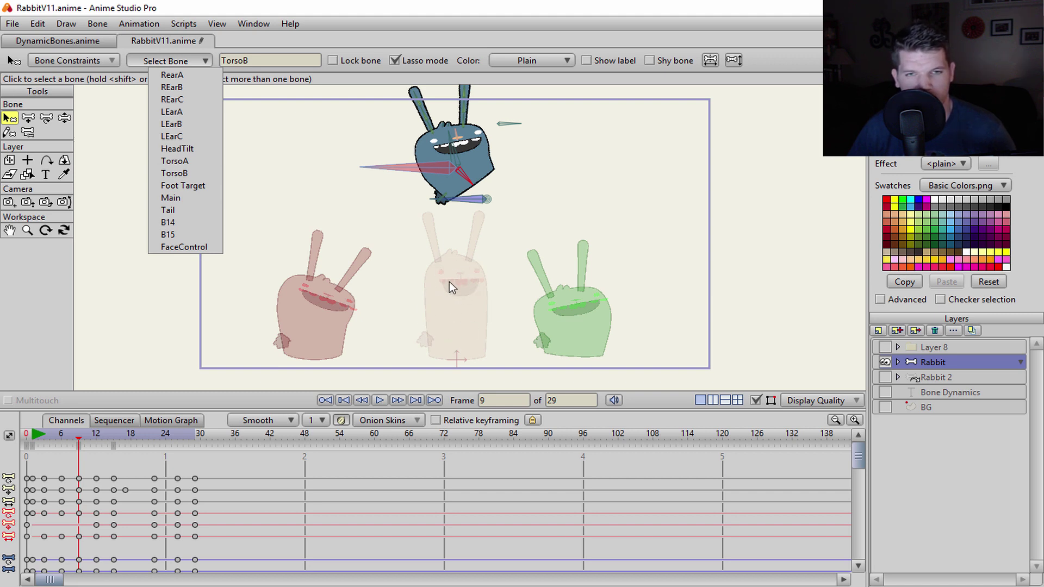
{"action": "left_click", "coordinate": [49, 61]}
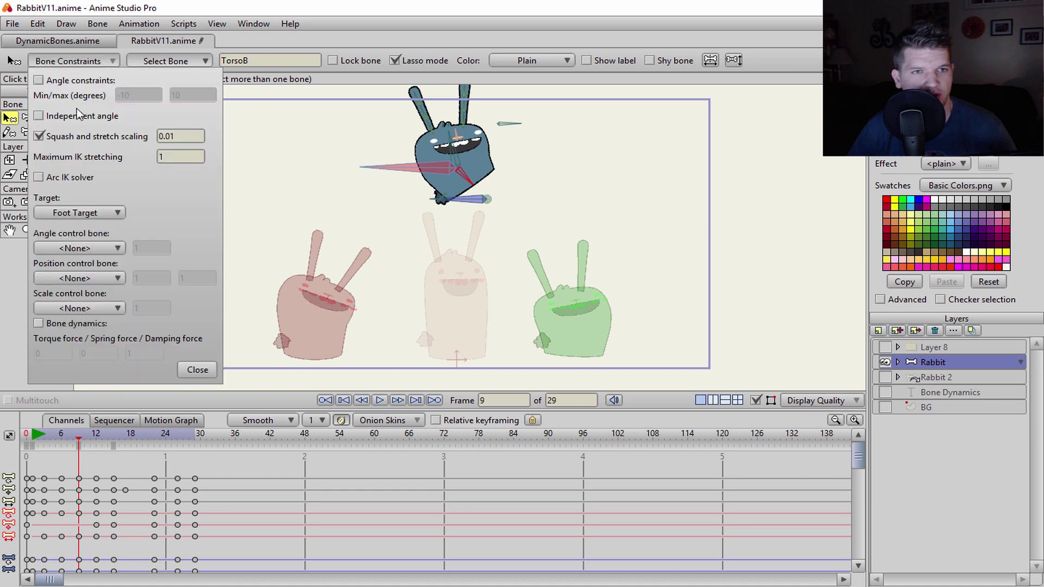
{"action": "double_click", "coordinate": [181, 136]}
{"action": "type", "text": "0.61"}
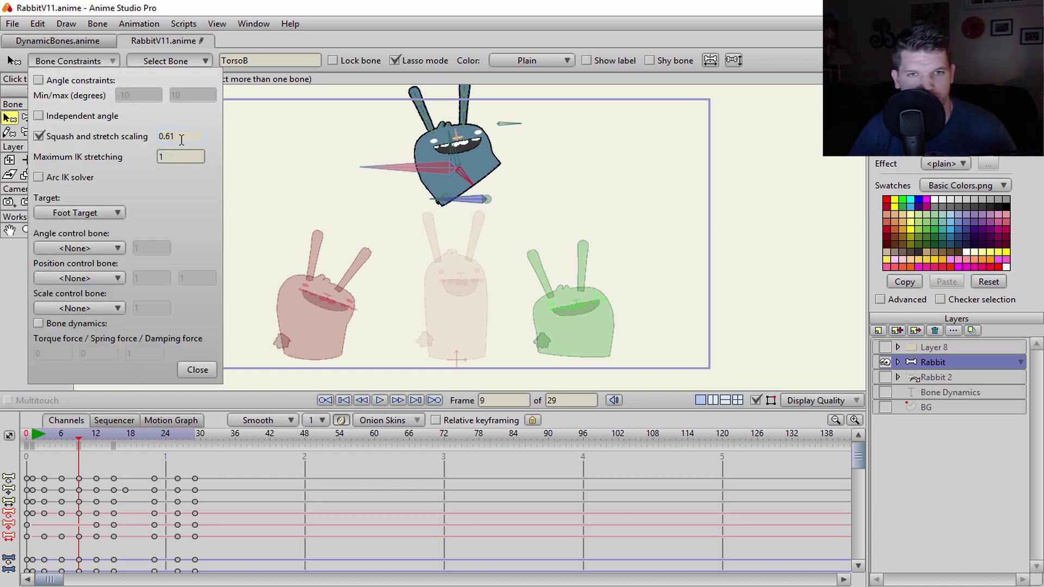
- Scrub through frames 10 and 15, then back to frame 6, to check the torso stretch
{"action": "left_click", "coordinate": [88, 436]}
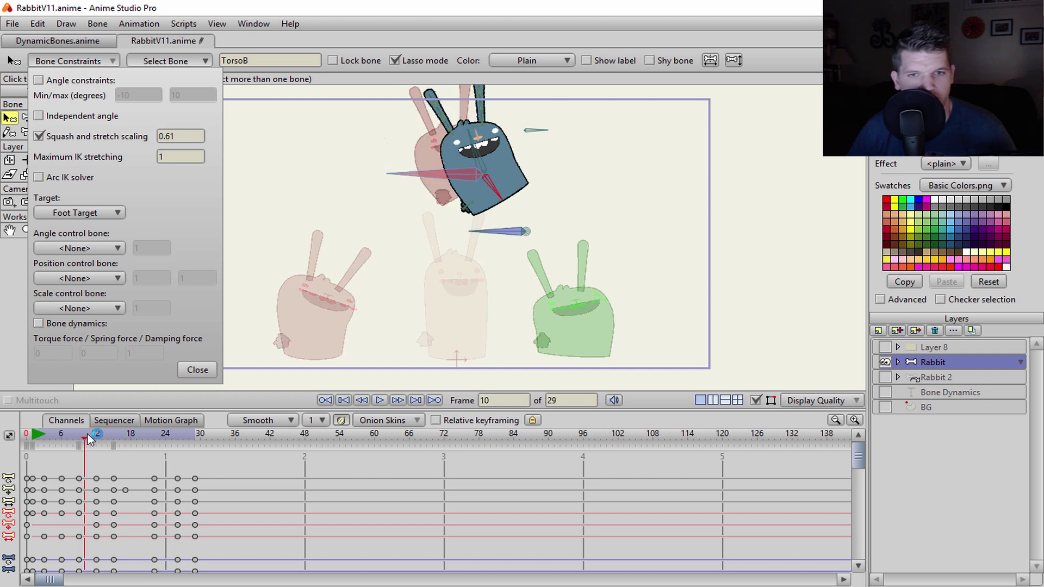
{"action": "left_click_drag", "start_coordinate": [88, 439], "coordinate": [79, 444]}
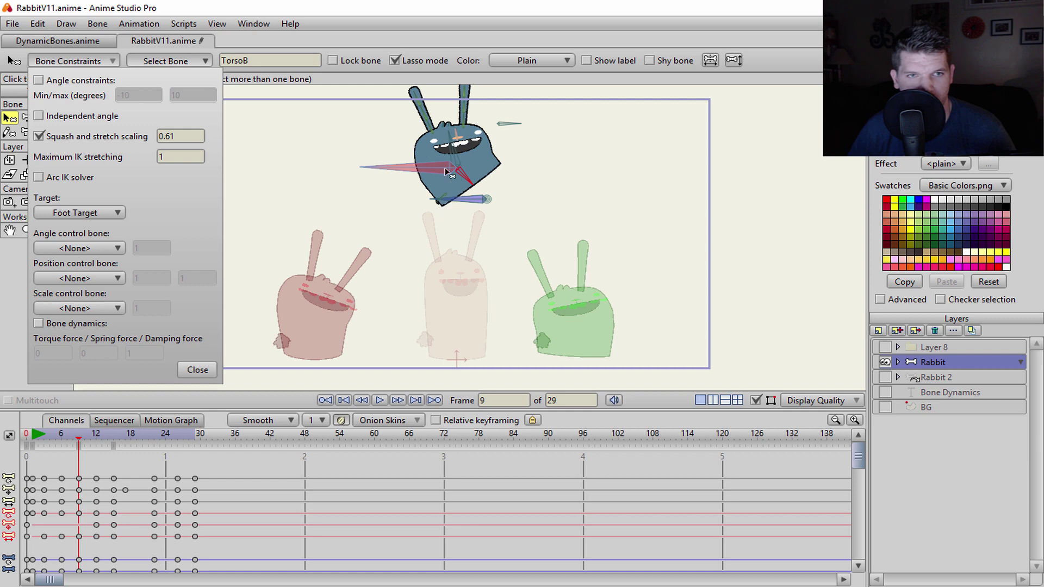
{"action": "left_click_drag", "start_coordinate": [81, 438], "coordinate": [34, 444]}
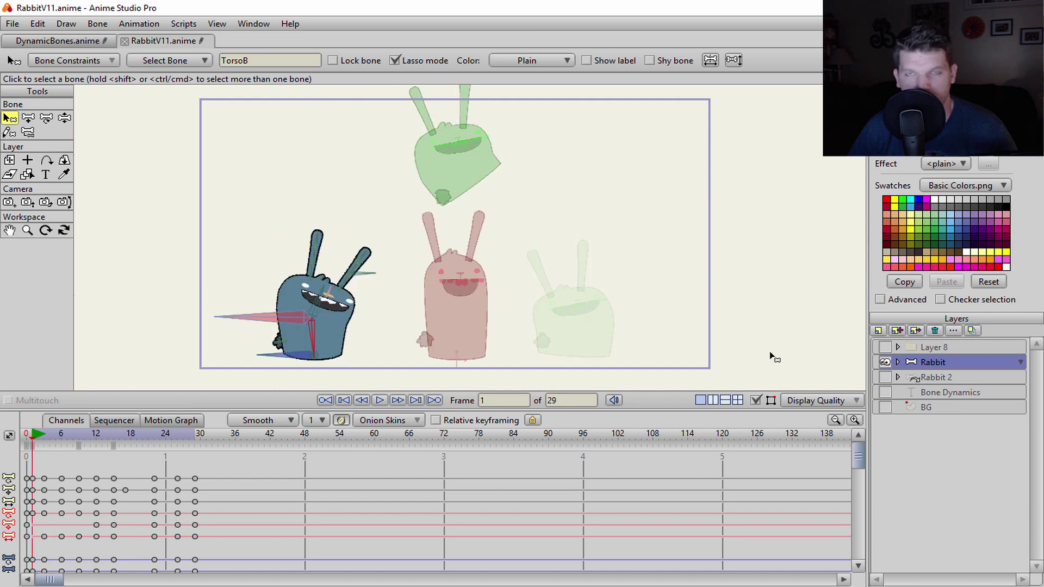
- Turn on the green BG layer and play the full jump, stopping back at frame 6
{"action": "left_click", "coordinate": [886, 407]}
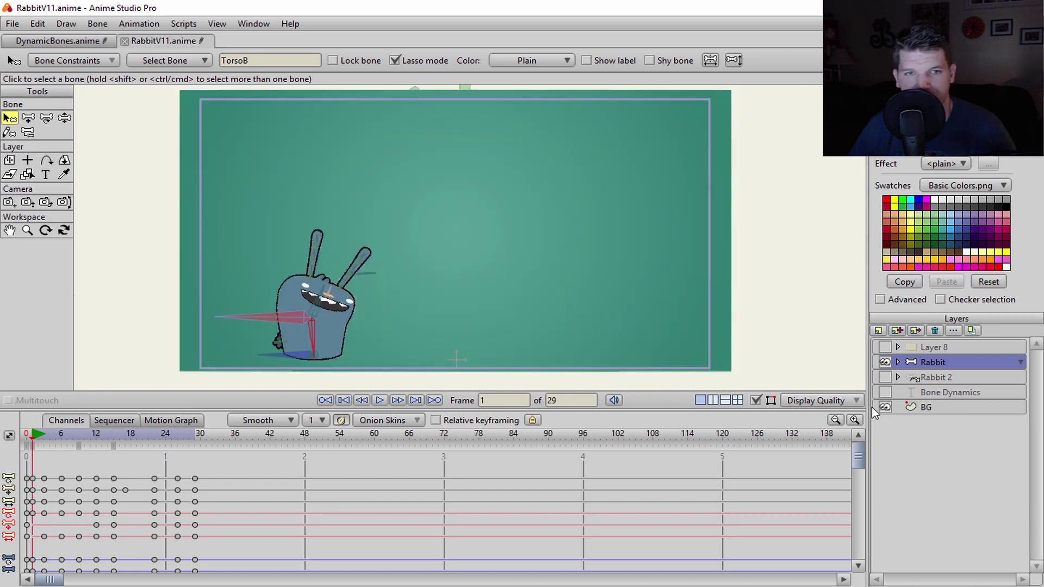
{"action": "left_click", "coordinate": [380, 400]}
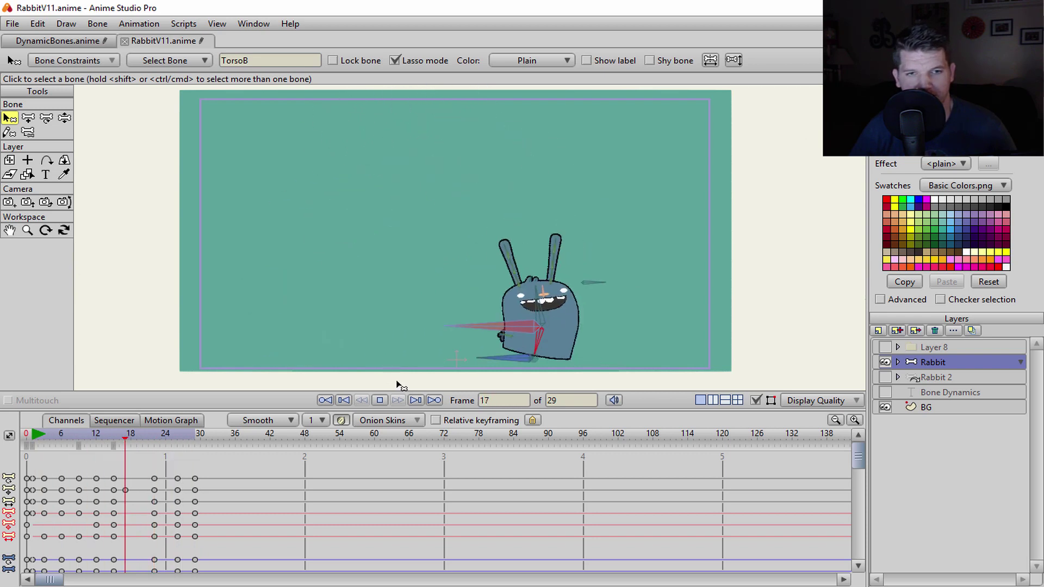
{"action": "left_click", "coordinate": [385, 401]}
{"action": "left_click", "coordinate": [346, 402]}
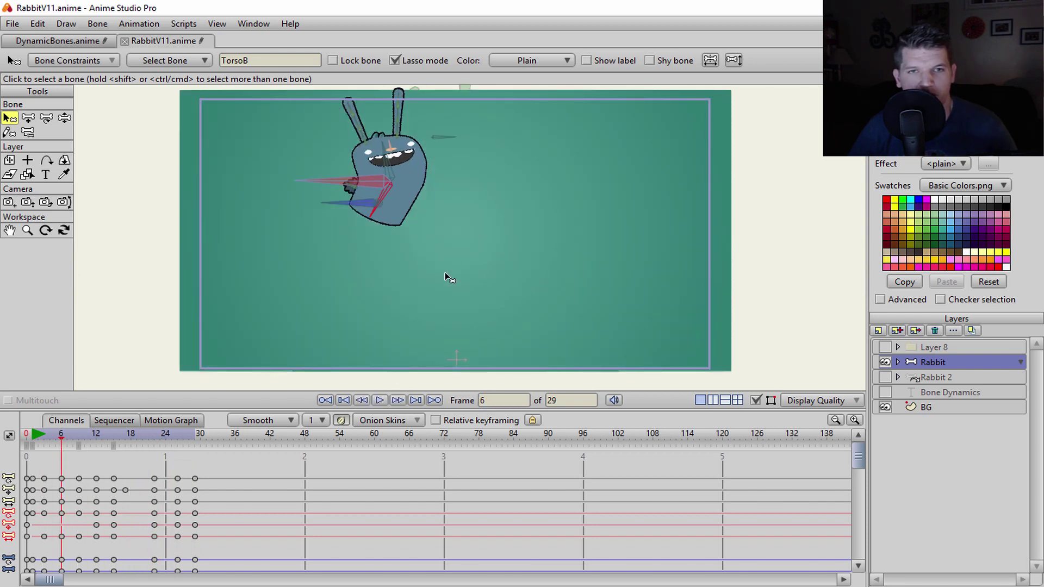
- Resize the canvas and timeline panels, then scrub from frame 3 to frame 9
{"action": "left_click_drag", "start_coordinate": [459, 409], "coordinate": [459, 470]}
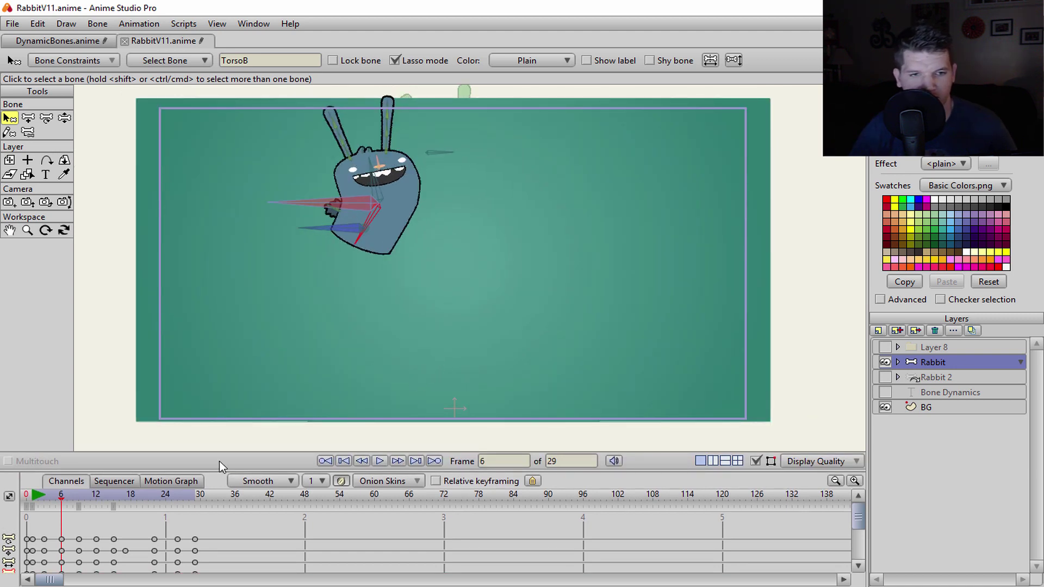
{"action": "left_click_drag", "start_coordinate": [217, 470], "coordinate": [231, 373]}
{"action": "left_click_drag", "start_coordinate": [69, 401], "coordinate": [44, 401]}
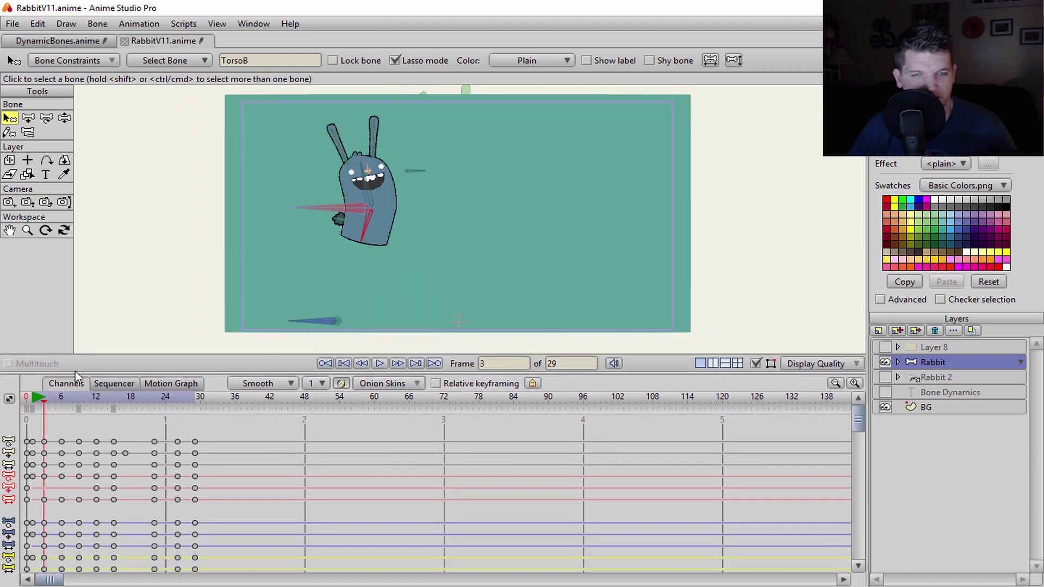
{"action": "scroll", "coordinate": [384, 267], "scroll_direction": "up", "scroll_amount": 4}
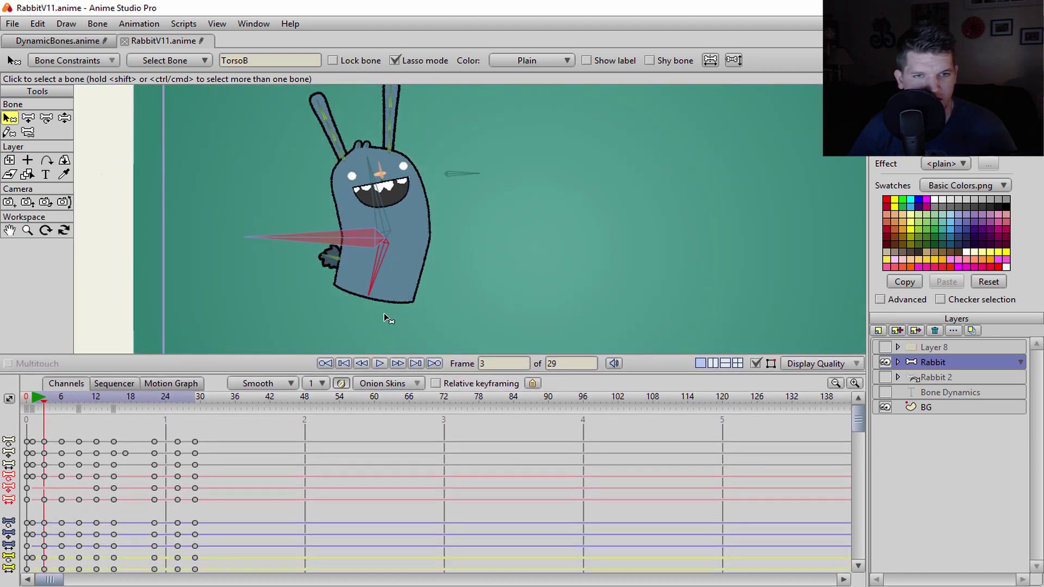
{"action": "left_click_drag", "start_coordinate": [44, 401], "coordinate": [79, 401]}
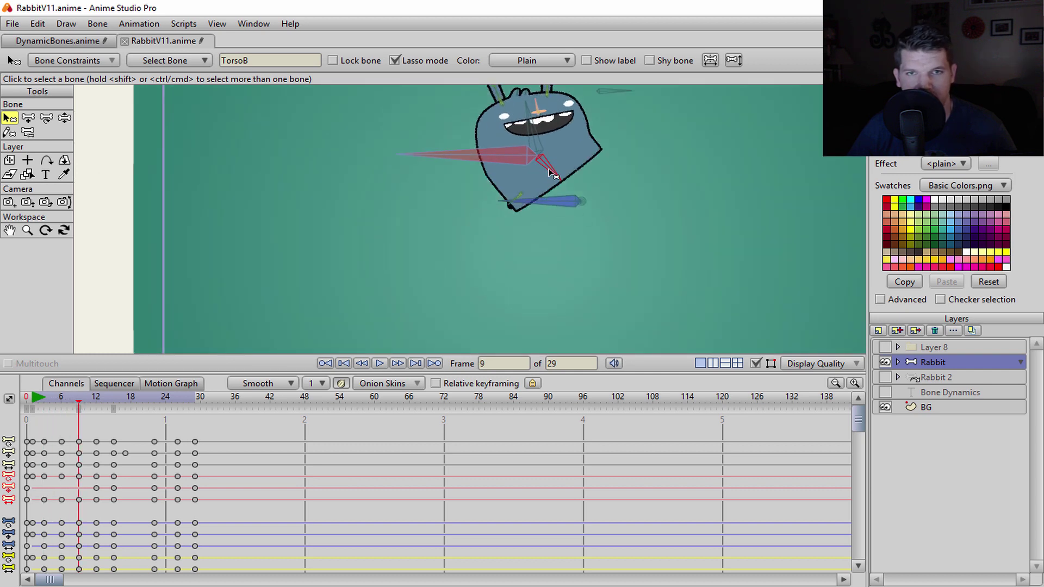
- Try stretching the torso bone with the bone transform tool, then undo it
{"action": "key", "text": "t"}
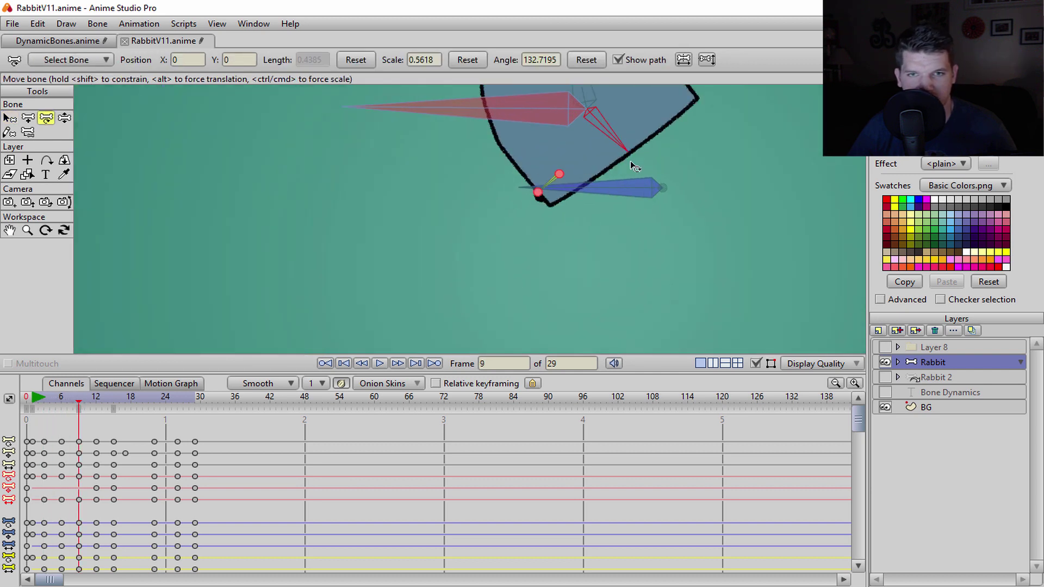
{"action": "scroll", "coordinate": [631, 161], "scroll_direction": "up", "scroll_amount": 2}
{"action": "left_click_drag", "start_coordinate": [471, 212], "coordinate": [520, 220]}
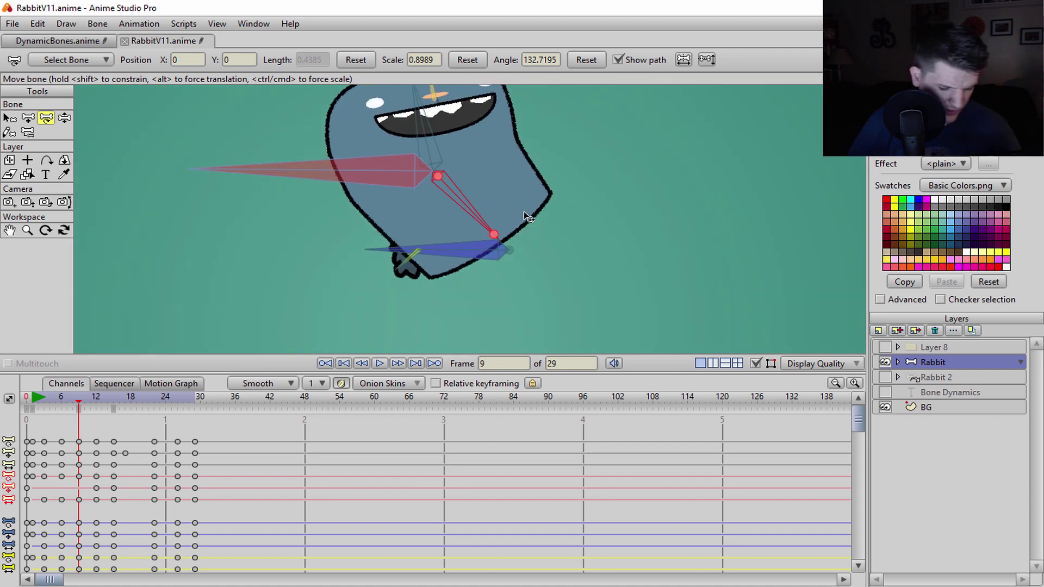
{"action": "key", "text": "ctrl+z"}
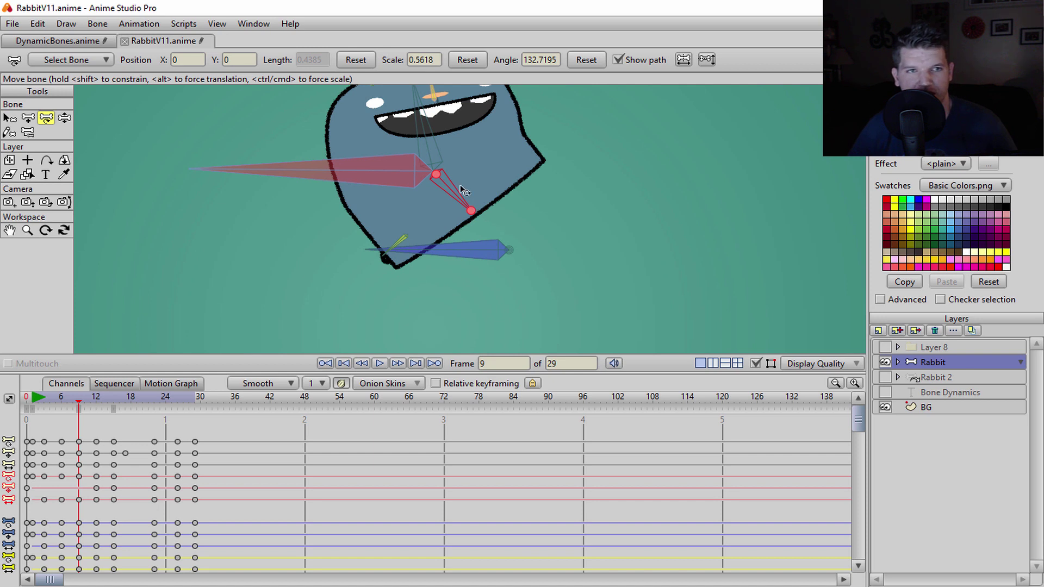
- Raise TorsoB's squash and stretch scaling with the scroll wheel, then scroll it back to 0.61
{"action": "left_click", "coordinate": [92, 61]}
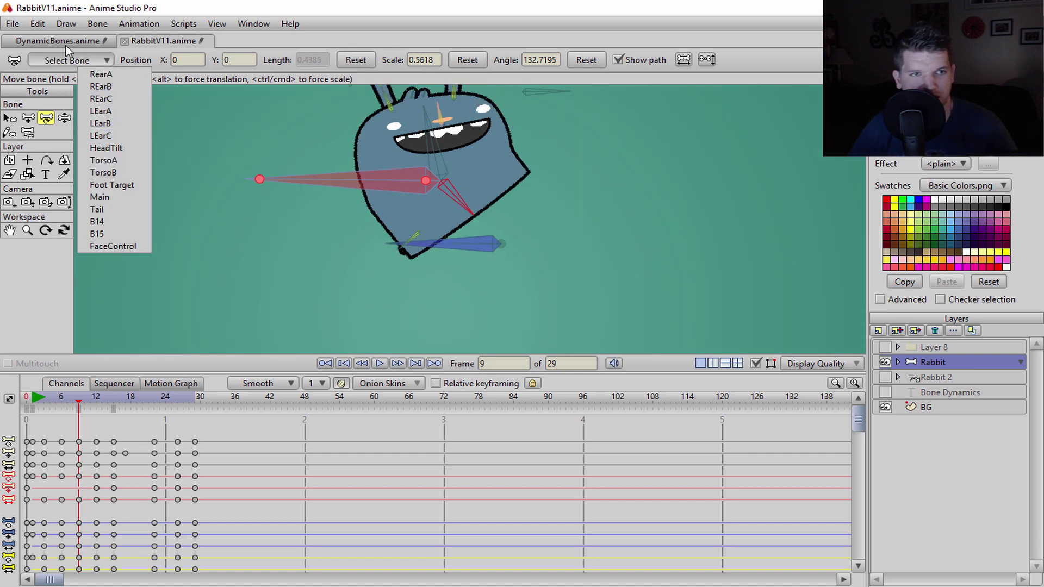
{"action": "left_click", "coordinate": [438, 184]}
{"action": "key", "text": "b"}
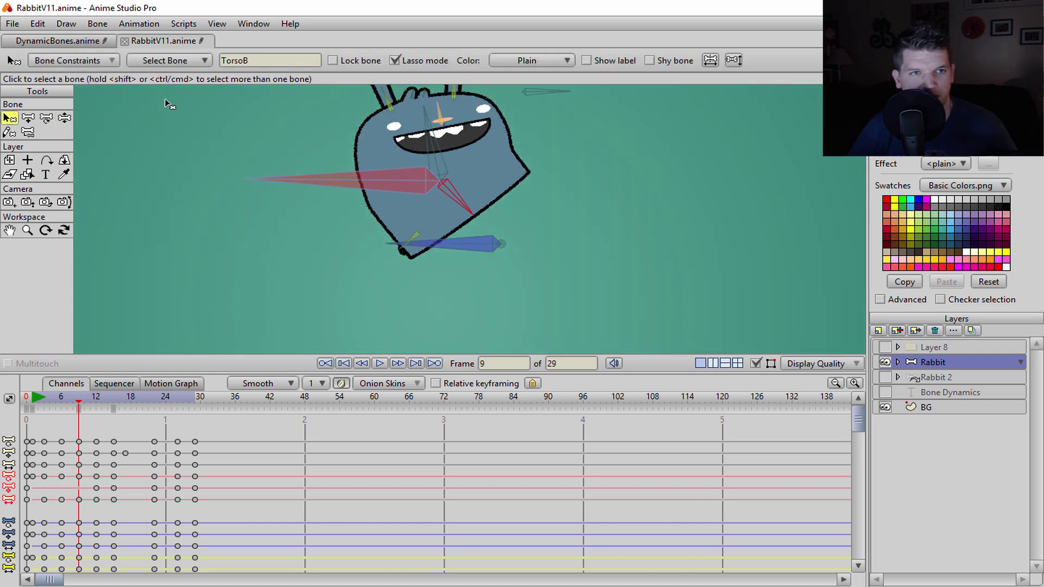
{"action": "left_click", "coordinate": [104, 60]}
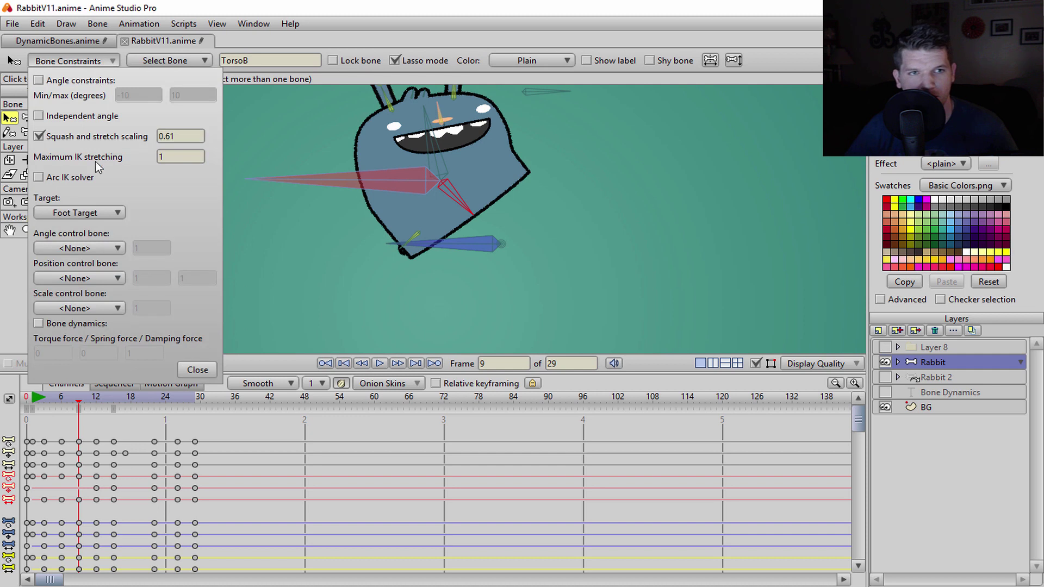
{"action": "left_click", "coordinate": [185, 137]}
{"action": "scroll", "coordinate": [186, 138], "scroll_direction": "up", "scroll_amount": 10}
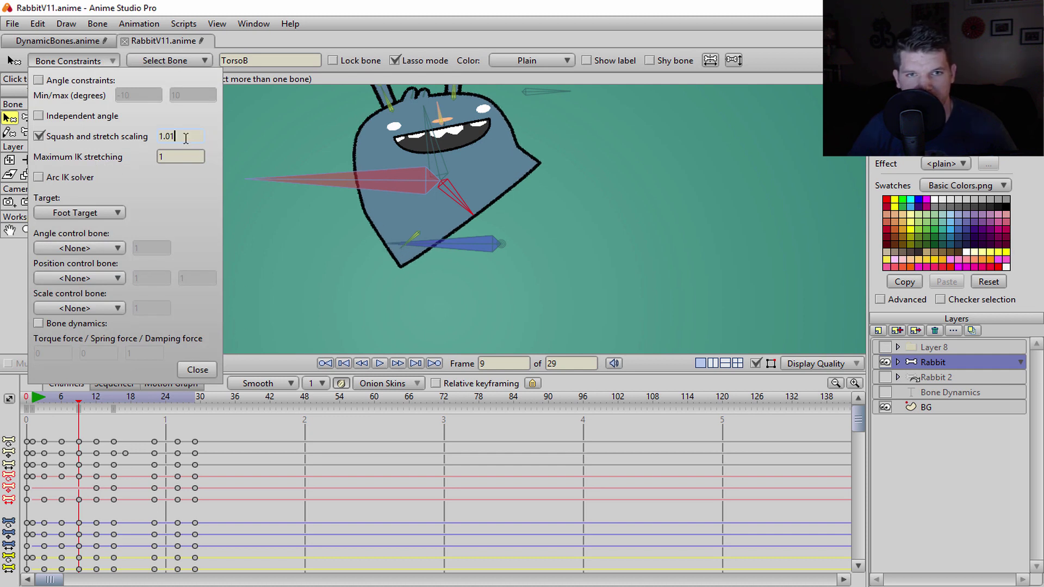
{"action": "scroll", "coordinate": [187, 139], "scroll_direction": "down", "scroll_amount": 10}
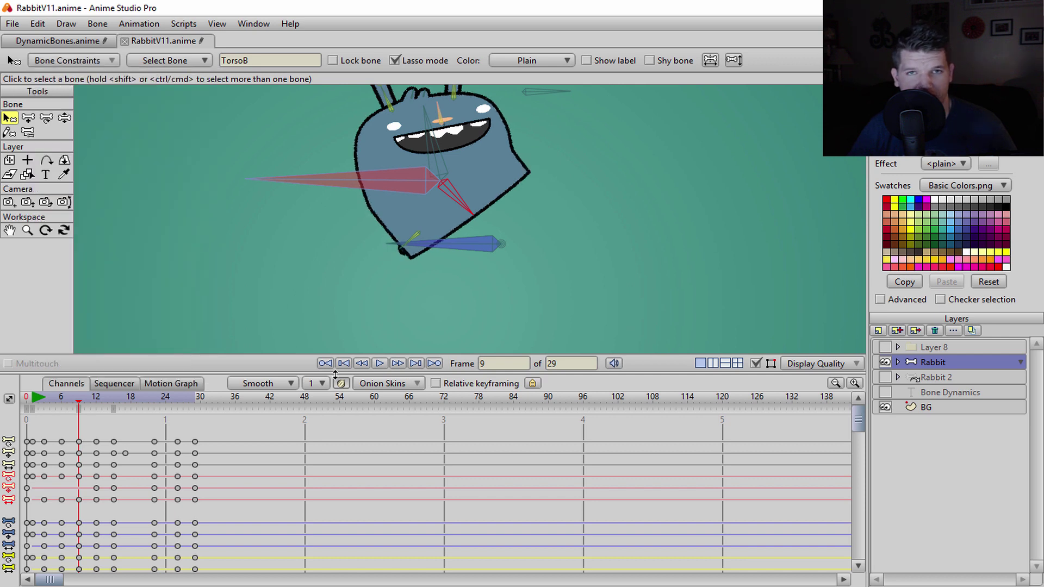
{"action": "scroll", "coordinate": [425, 266], "scroll_direction": "down", "scroll_amount": 3}
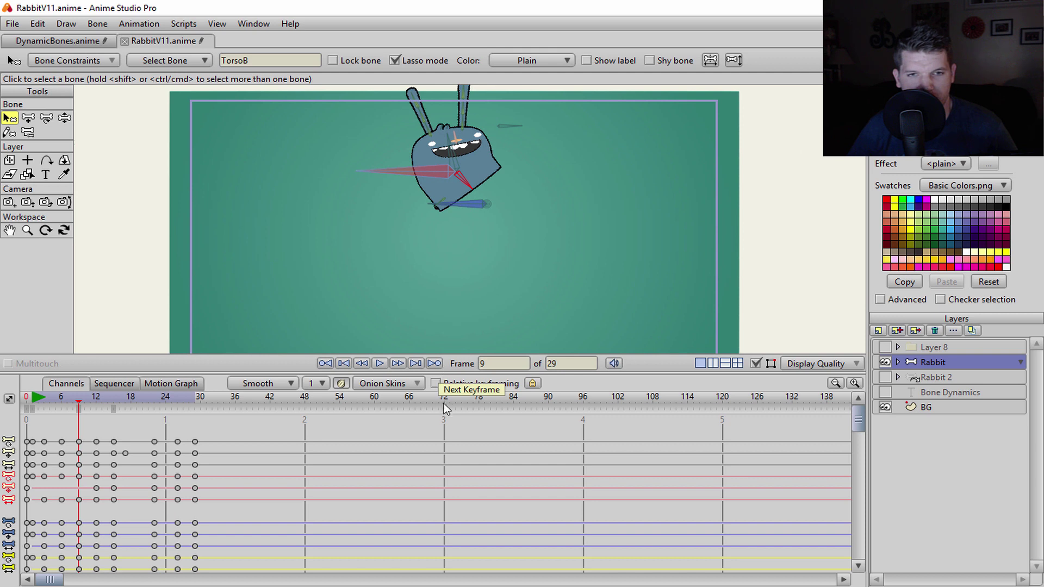
- Drag the timeline splitter down to make the canvas taller
{"action": "left_click_drag", "start_coordinate": [455, 375], "coordinate": [453, 406]}
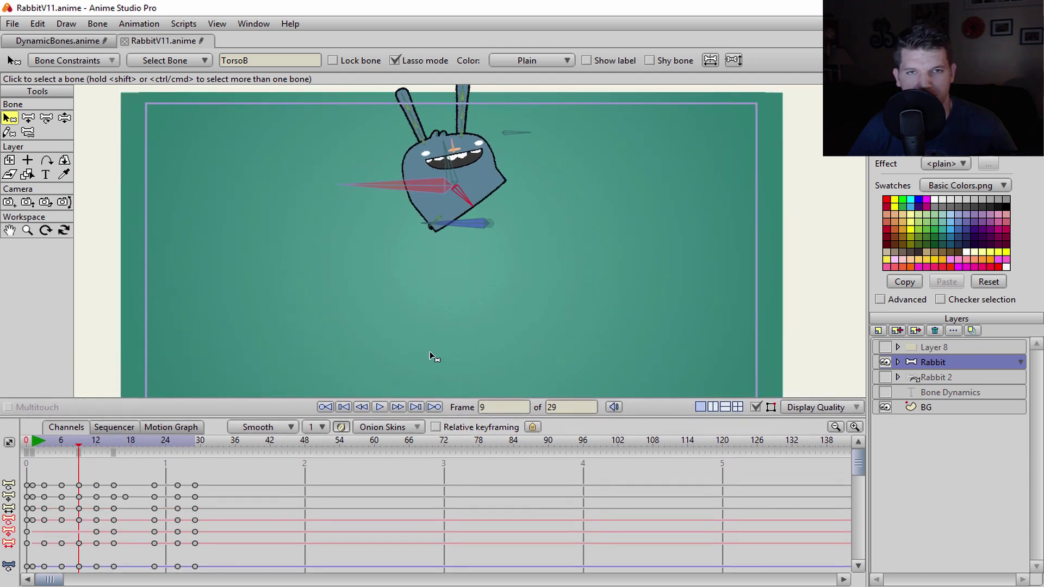
{"action": "scroll", "coordinate": [430, 351], "scroll_direction": "down", "scroll_amount": 3}
{"action": "scroll", "coordinate": [432, 356], "scroll_direction": "up", "scroll_amount": 2}
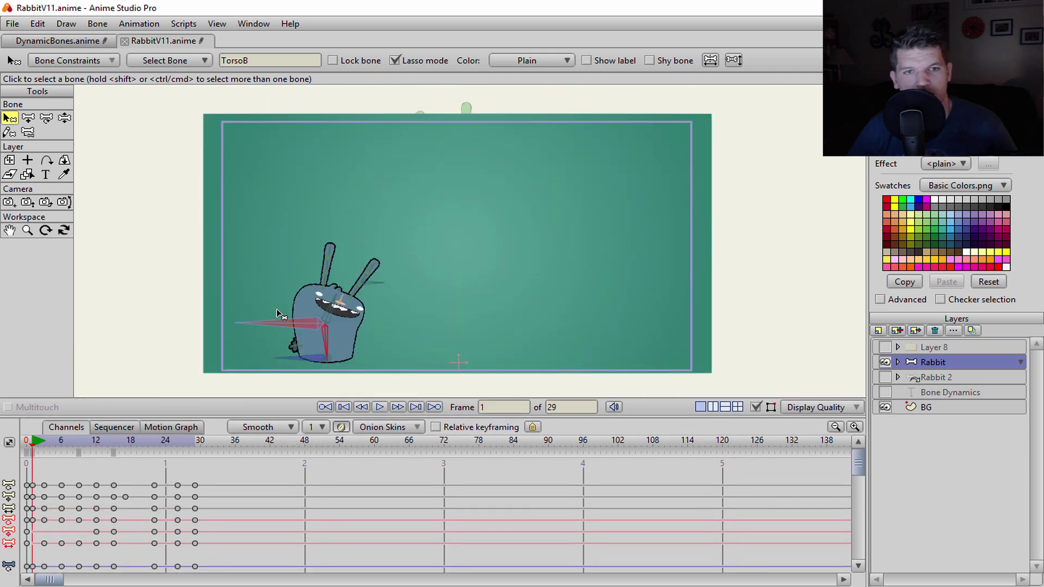
- Hide the BG layer, play the onion-skinned jump from frame 3, and reopen TorsoB's constraints
{"action": "left_click", "coordinate": [886, 408]}
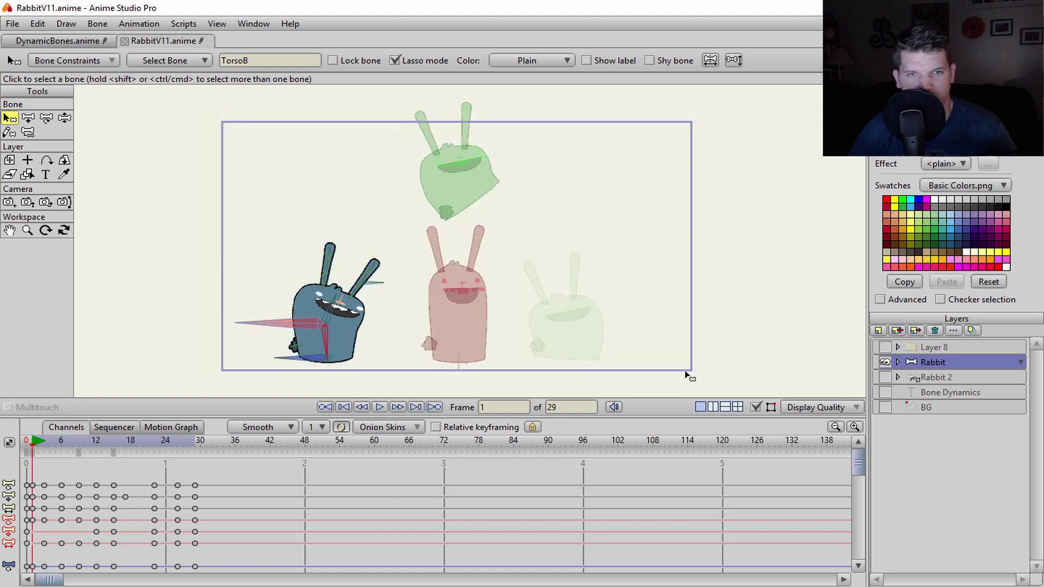
{"action": "left_click", "coordinate": [47, 447]}
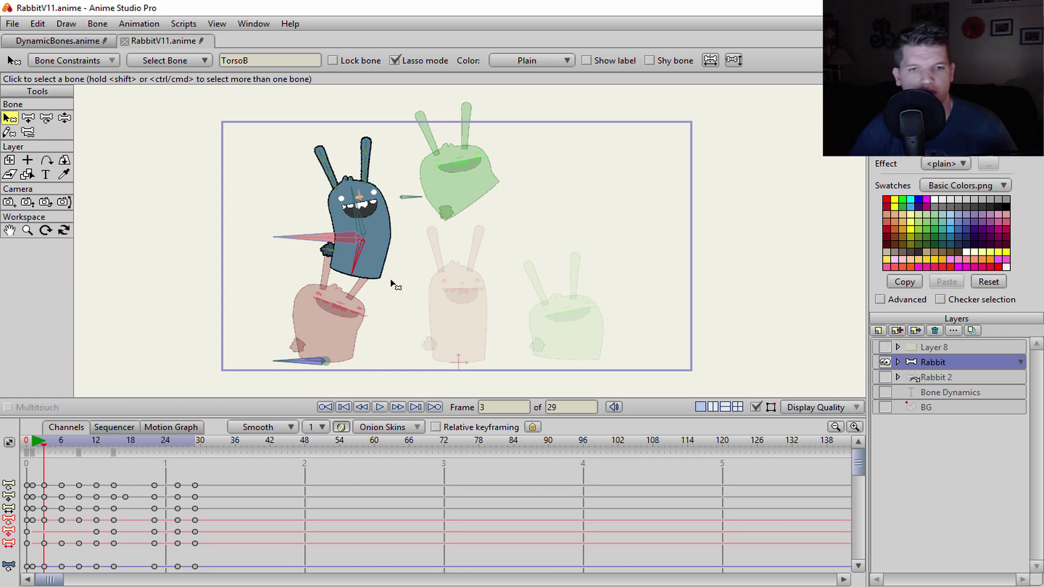
{"action": "left_click", "coordinate": [381, 407]}
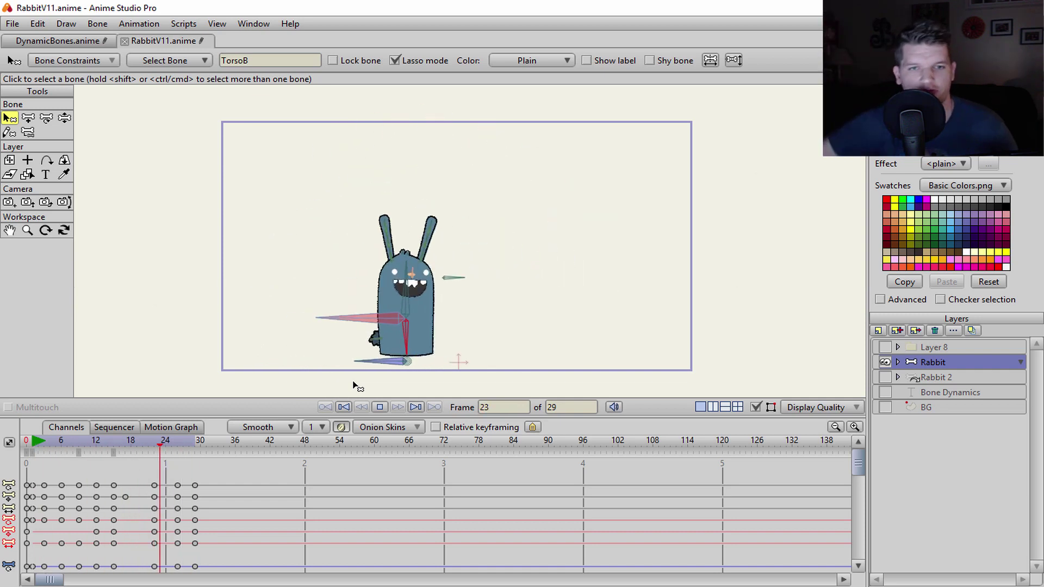
{"action": "left_click", "coordinate": [381, 407]}
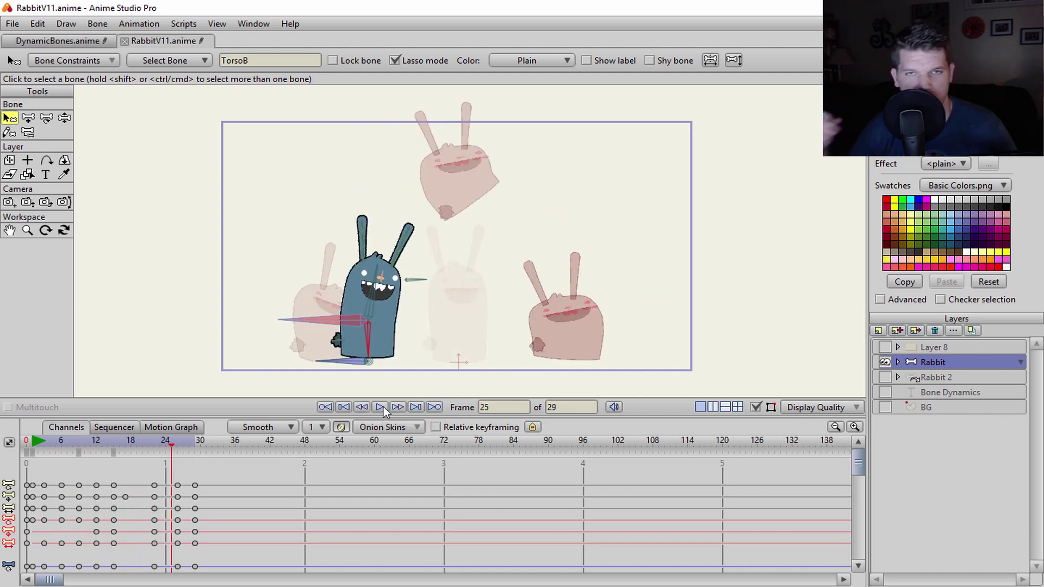
{"action": "left_click_drag", "start_coordinate": [170, 448], "coordinate": [32, 462]}
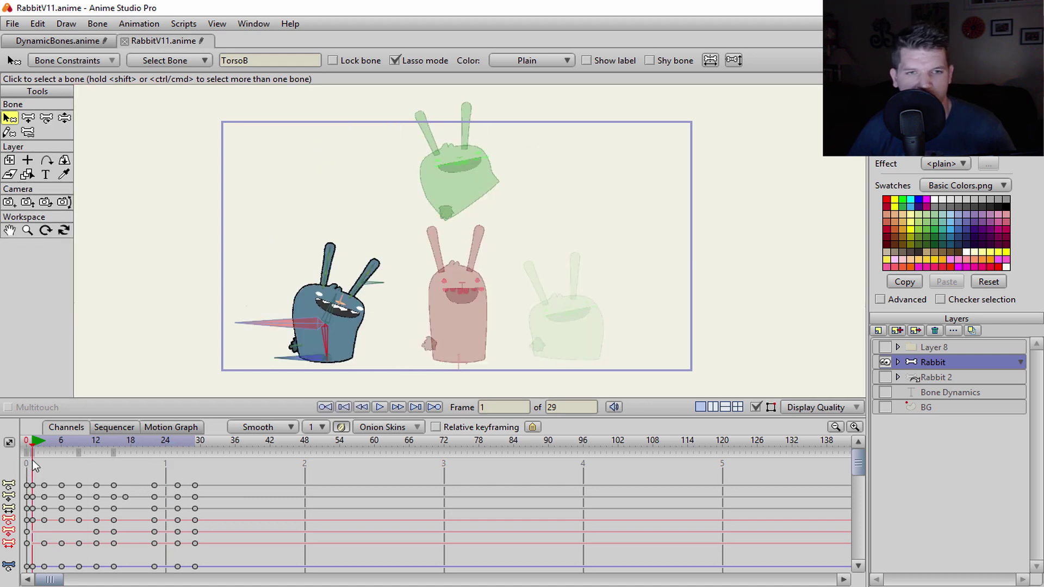
{"action": "left_click", "coordinate": [110, 61]}
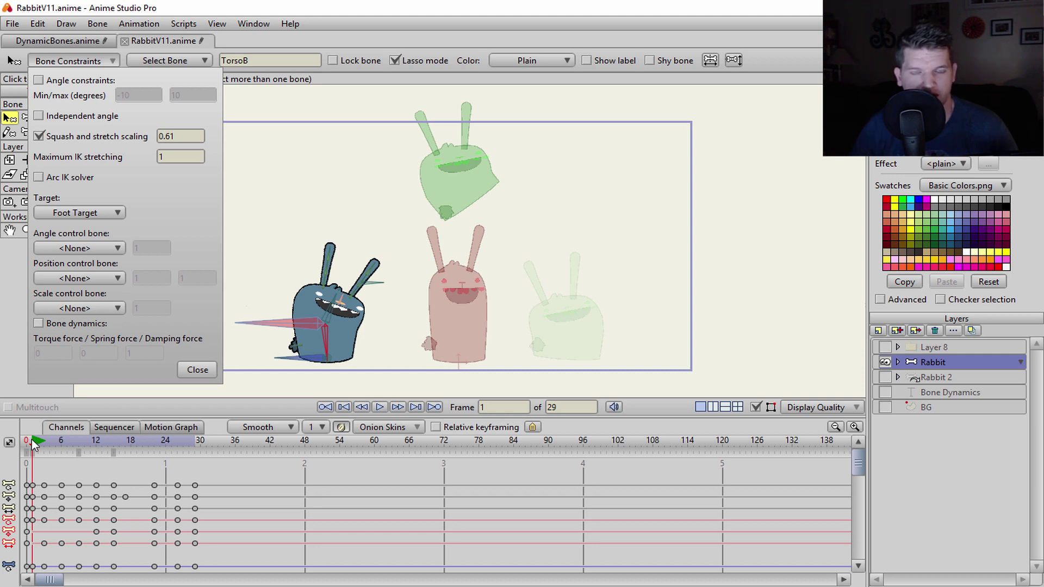
- Play the jump from frame 0 and reopen TorsoB's bone constraints
{"action": "left_click", "coordinate": [22, 446]}
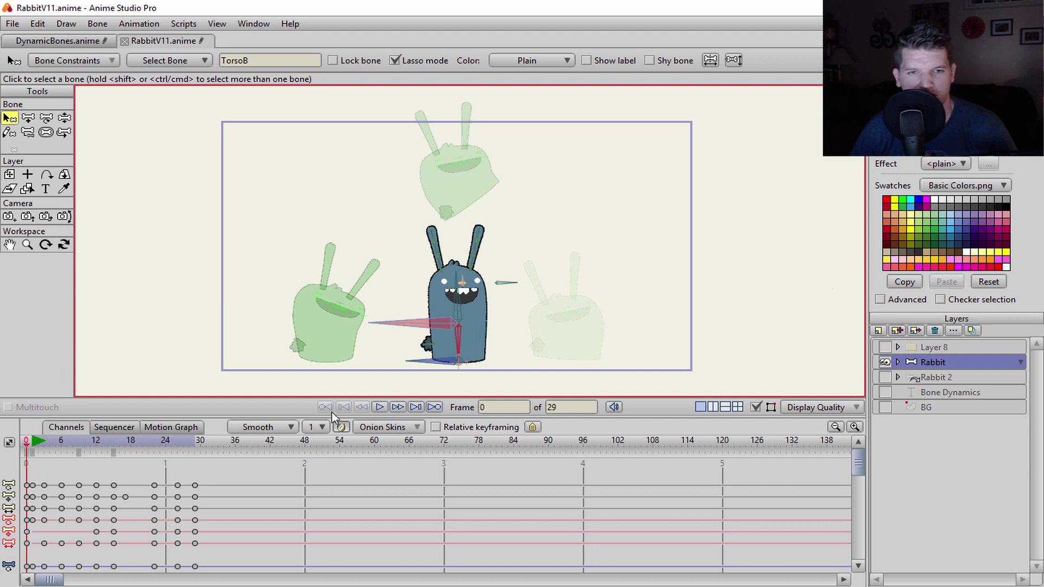
{"action": "left_click", "coordinate": [386, 406]}
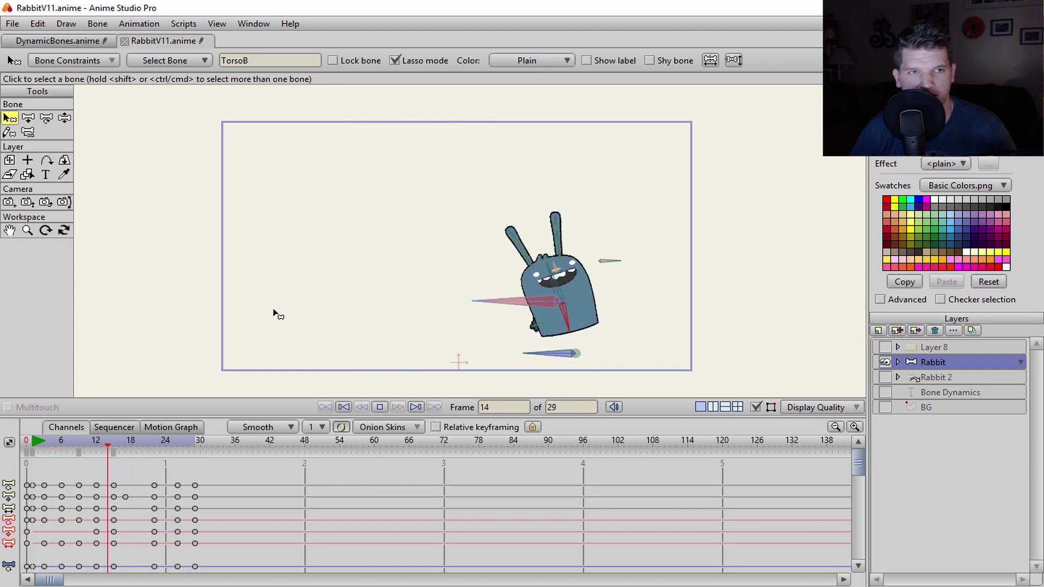
{"action": "left_click", "coordinate": [113, 61]}
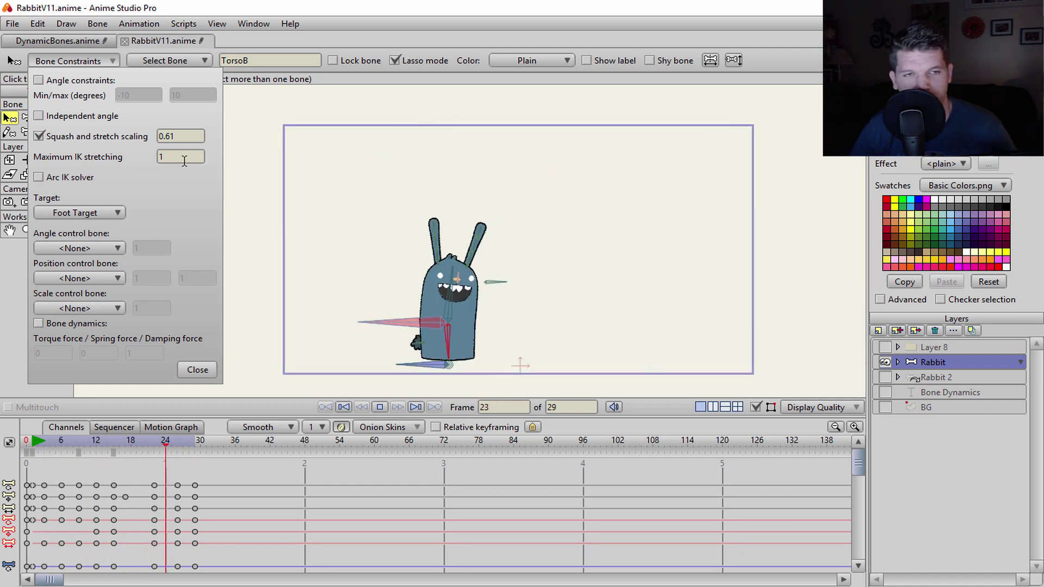
- Step TorsoB's maximum IK stretching up through 1.10, 1.20, 1.70, 2.40, 3.20 and 3.50 to 4
{"action": "left_click", "coordinate": [160, 158]}
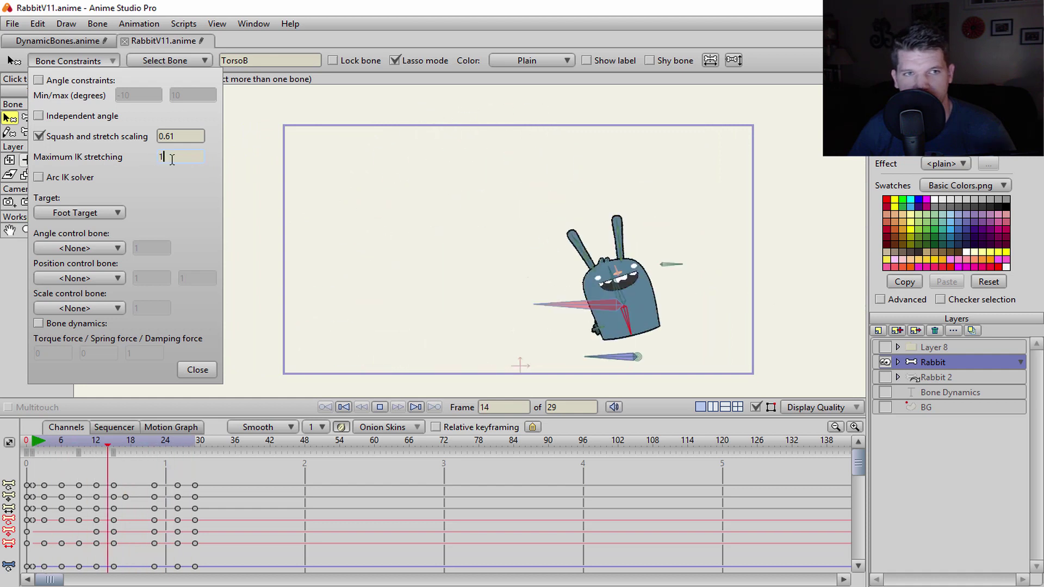
{"action": "type", "text": ".10"}
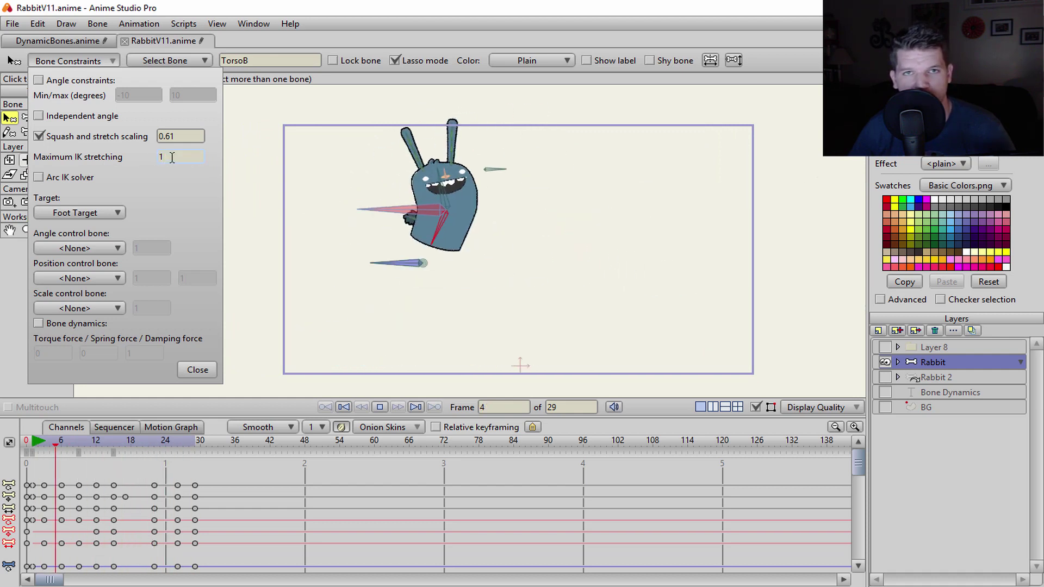
{"action": "key", "text": "BackSpace"}
{"action": "key", "text": "BackSpace"}
{"action": "type", "text": "20"}
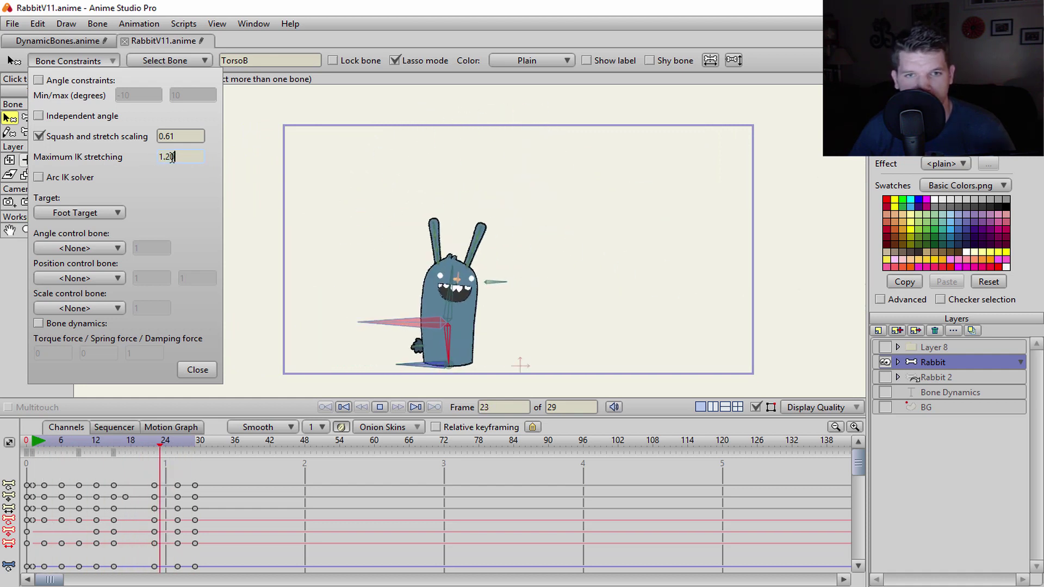
{"action": "key", "text": "BackSpace"}
{"action": "key", "text": "BackSpace"}
{"action": "type", "text": "70"}
{"action": "key", "text": "BackSpace"}
{"action": "key", "text": "BackSpace"}
{"action": "type", "text": "40"}
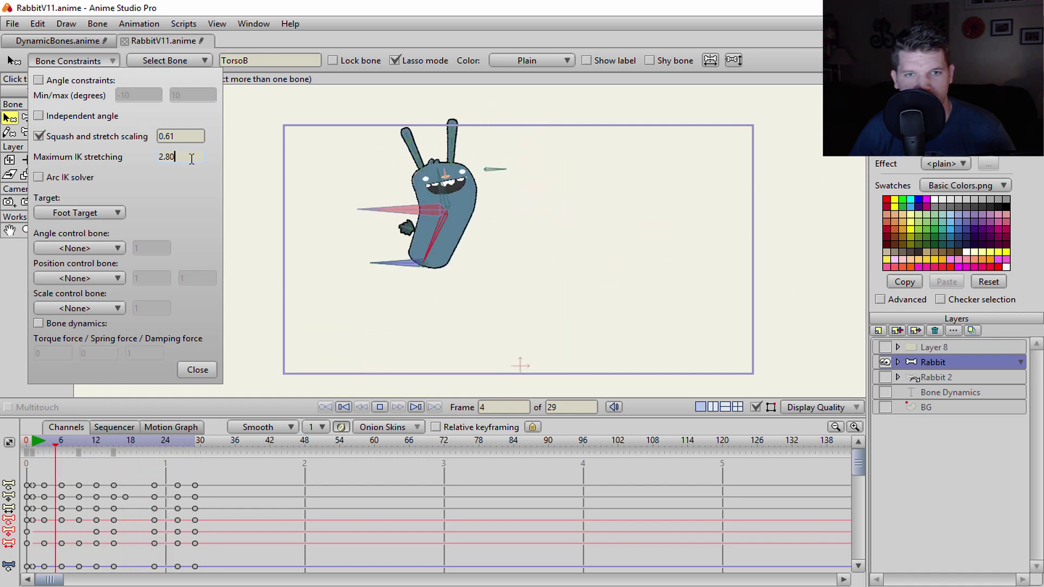
{"action": "key", "text": "BackSpace"}
{"action": "key", "text": "BackSpace"}
{"action": "key", "text": "BackSpace"}
{"action": "key", "text": "BackSpace"}
{"action": "type", "text": "3"}
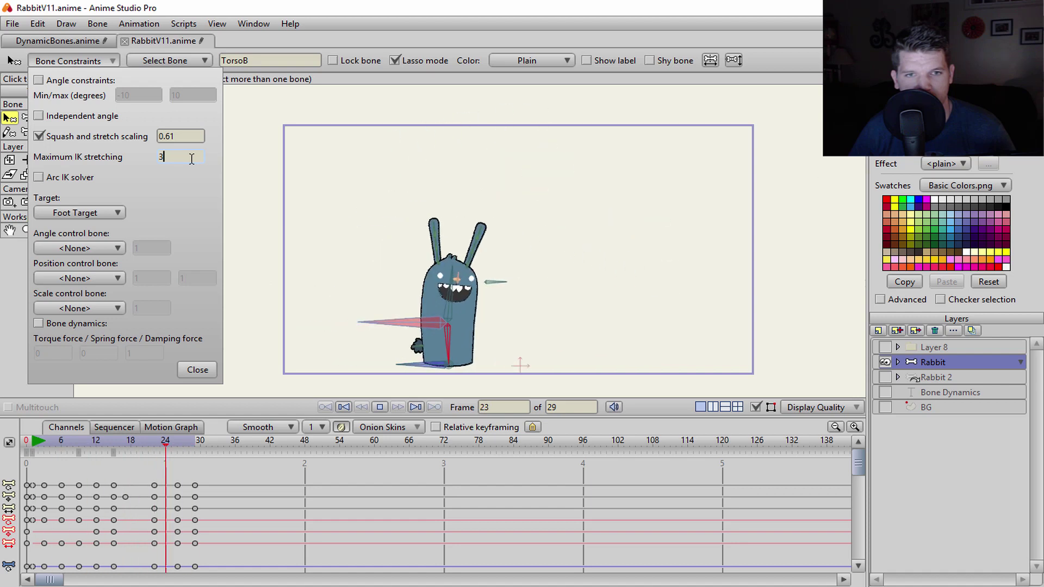
{"action": "type", "text": ".20"}
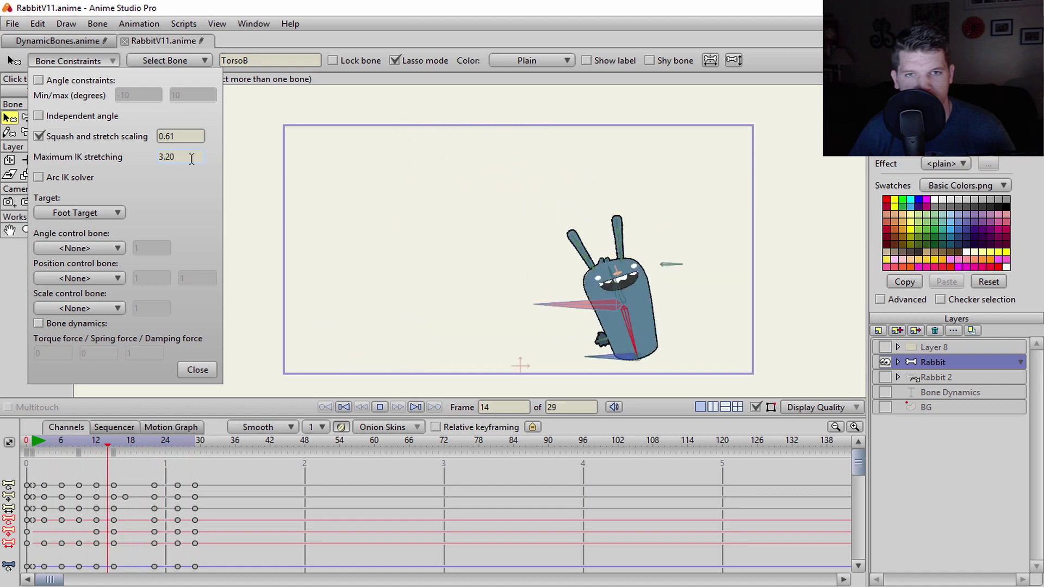
{"action": "key", "text": "BackSpace"}
{"action": "key", "text": "BackSpace"}
{"action": "type", "text": "50"}
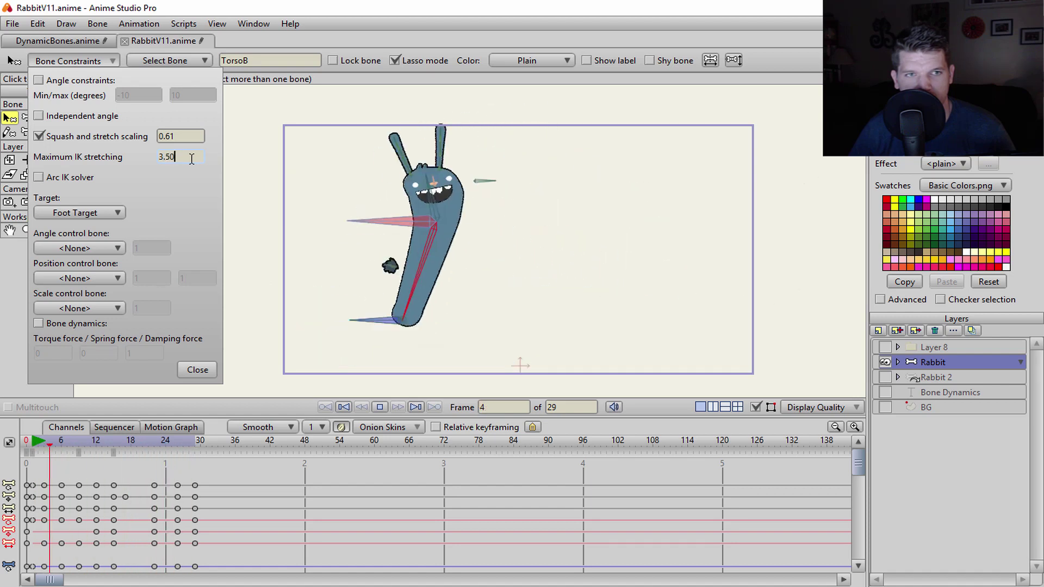
{"action": "key", "text": "BackSpace"}
{"action": "key", "text": "BackSpace"}
{"action": "key", "text": "BackSpace"}
{"action": "key", "text": "BackSpace"}
{"action": "type", "text": "4"}
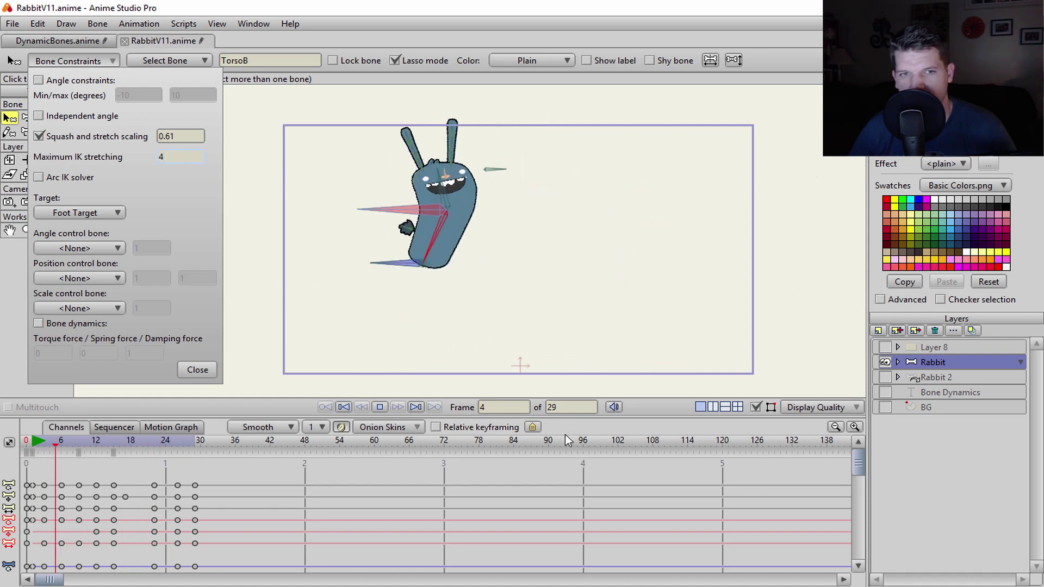
- Show the BG layer, replay the jump, scrub back to frame 3, and reselect the Rabbit layer
{"action": "left_click", "coordinate": [893, 411]}
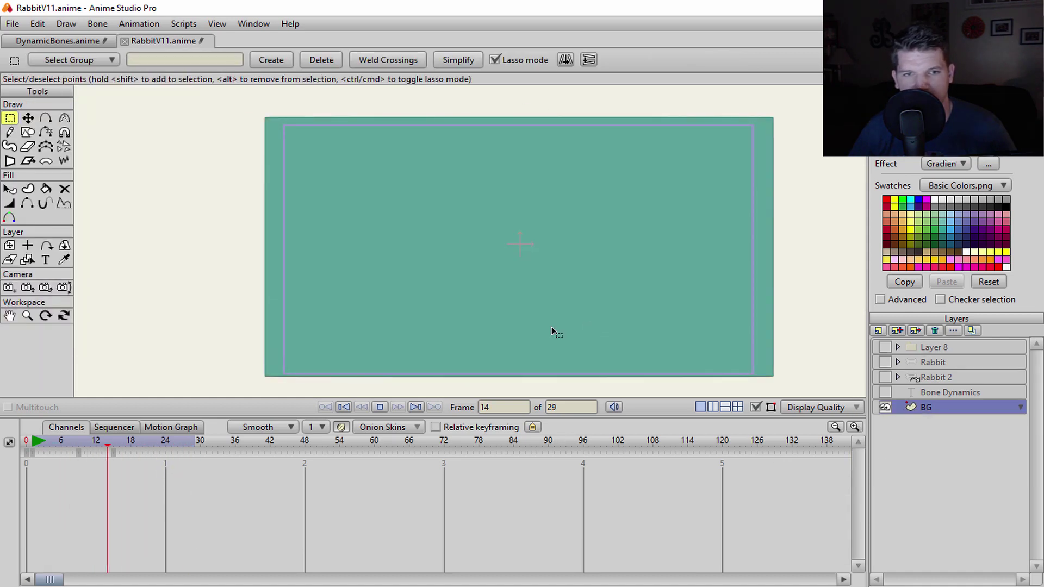
{"action": "key", "text": "space"}
{"action": "left_click", "coordinate": [377, 409]}
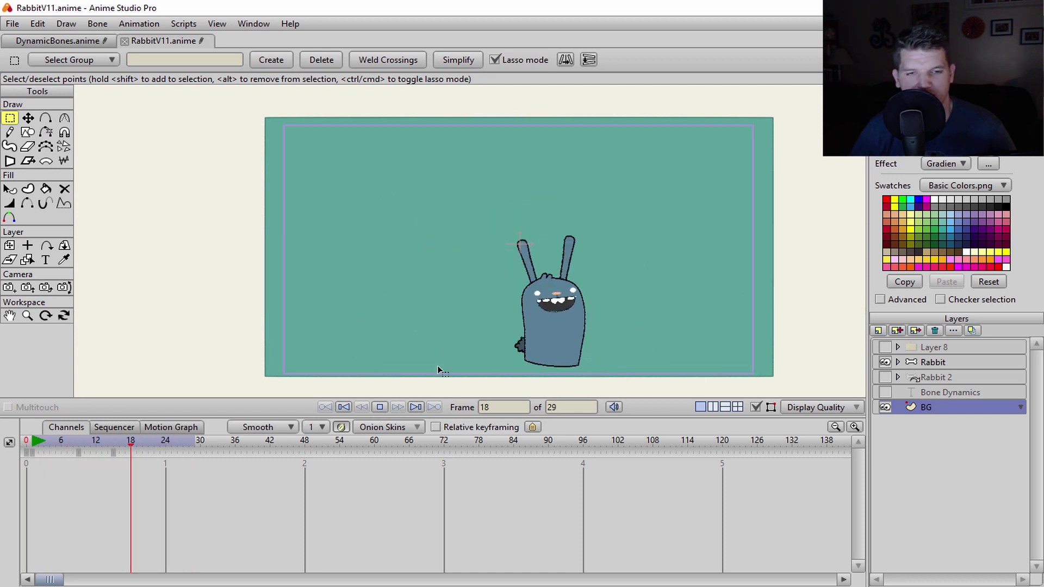
{"action": "left_click", "coordinate": [129, 442]}
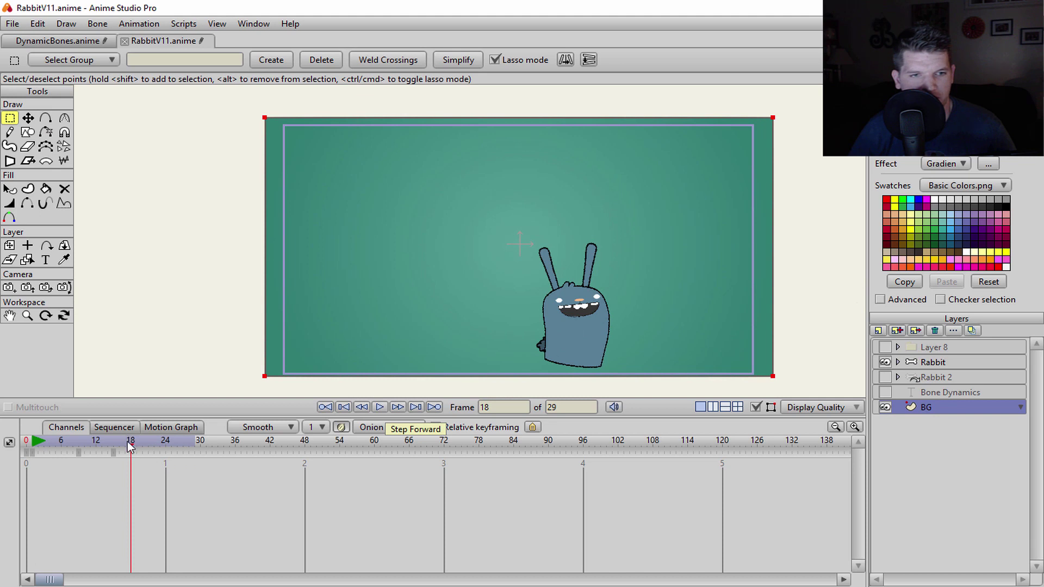
{"action": "left_click_drag", "start_coordinate": [130, 446], "coordinate": [46, 451]}
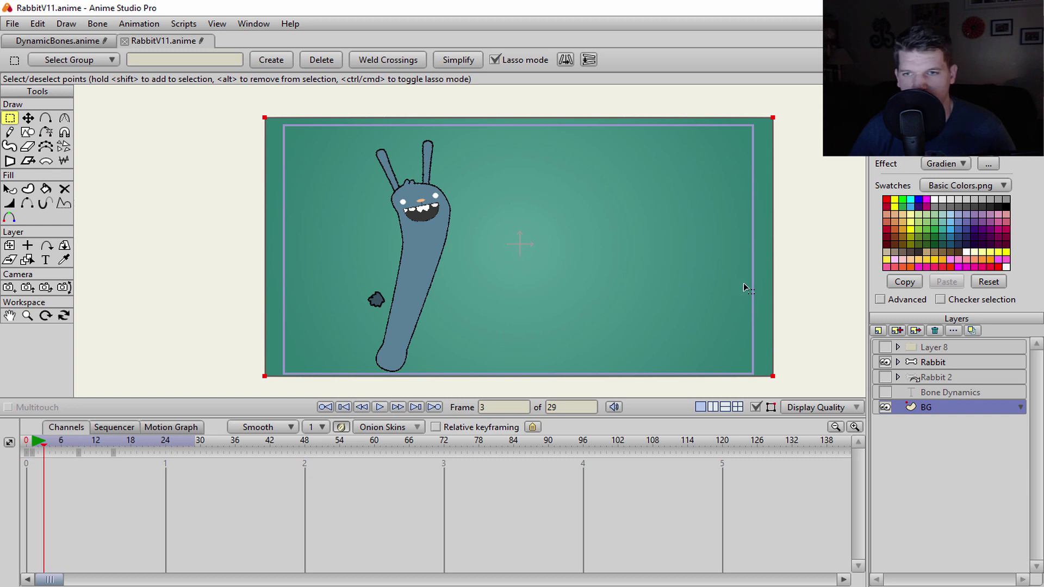
{"action": "left_click", "coordinate": [887, 363]}
{"action": "scroll", "coordinate": [524, 310], "scroll_direction": "up", "scroll_amount": 3}
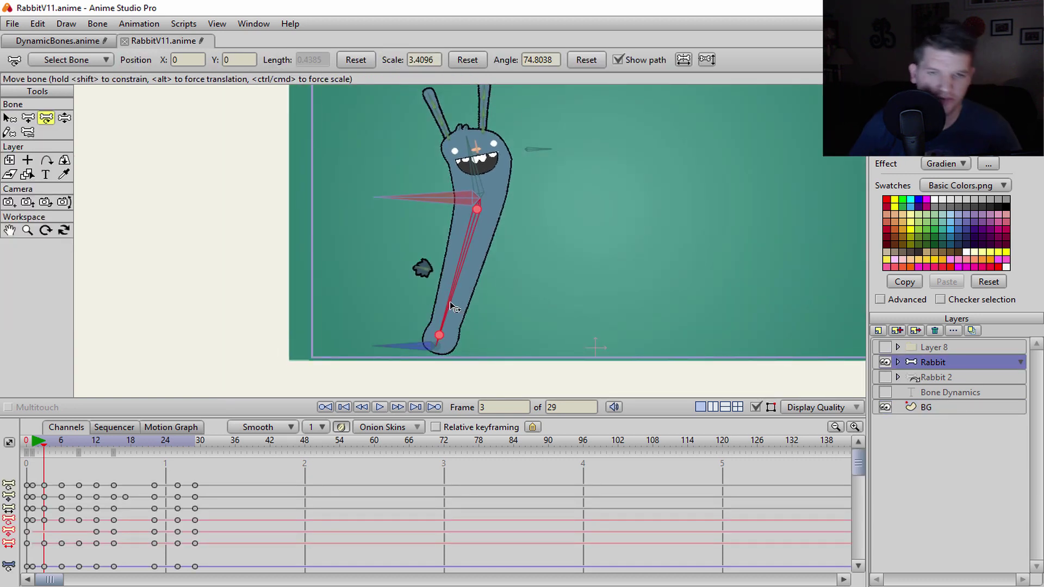
- Switch to the Select Bone tool and open TorsoB's Bone Constraints panel
{"action": "key", "text": "b"}
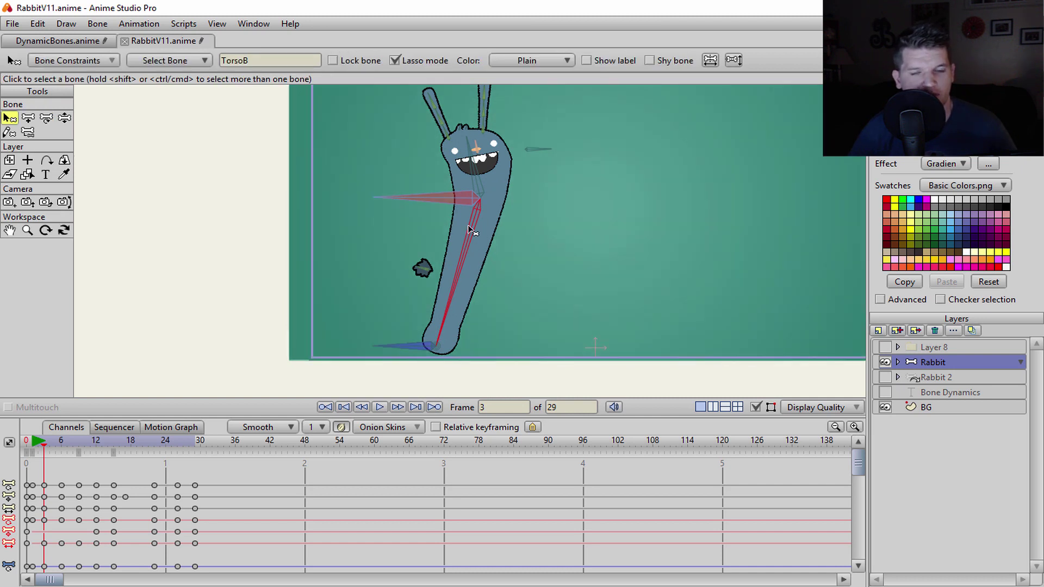
{"action": "left_click", "coordinate": [97, 62]}
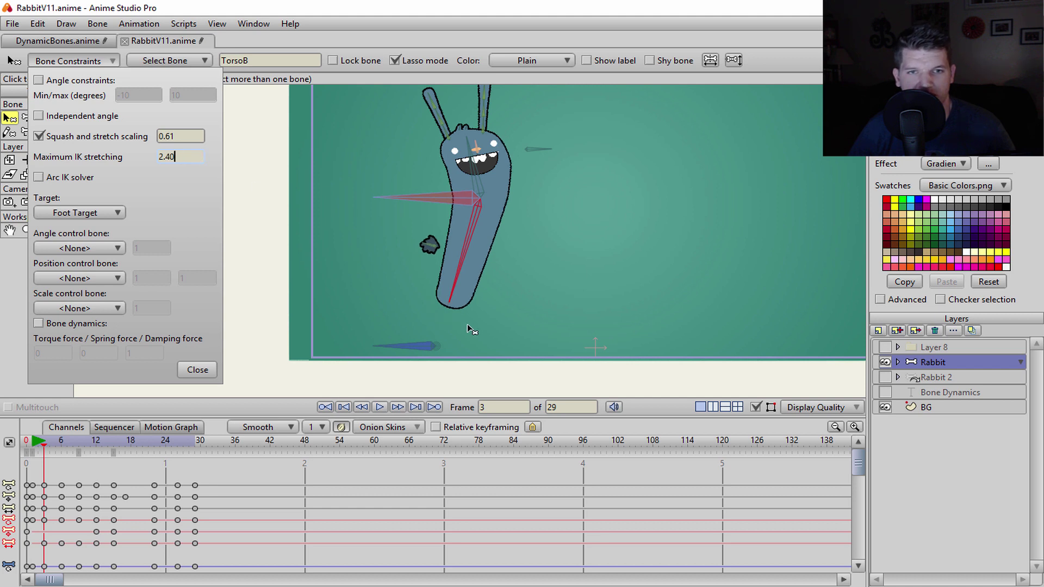
- Recentre the canvas on the rabbit, hide the teal BG layer, and play the jump
{"action": "left_click_drag", "start_coordinate": [469, 330], "coordinate": [432, 341]}
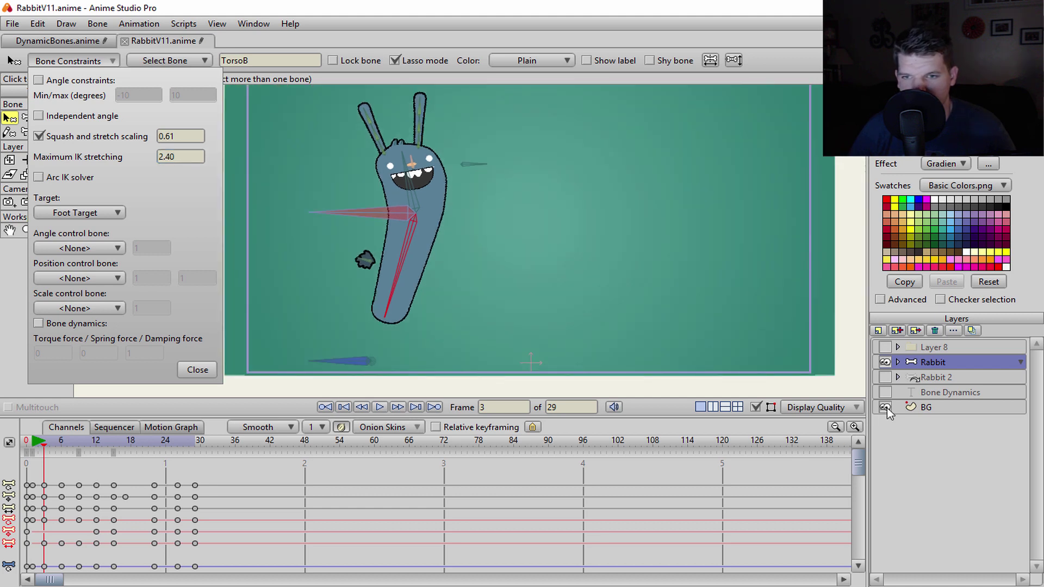
{"action": "left_click", "coordinate": [886, 408]}
{"action": "left_click_drag", "start_coordinate": [552, 302], "coordinate": [533, 305]}
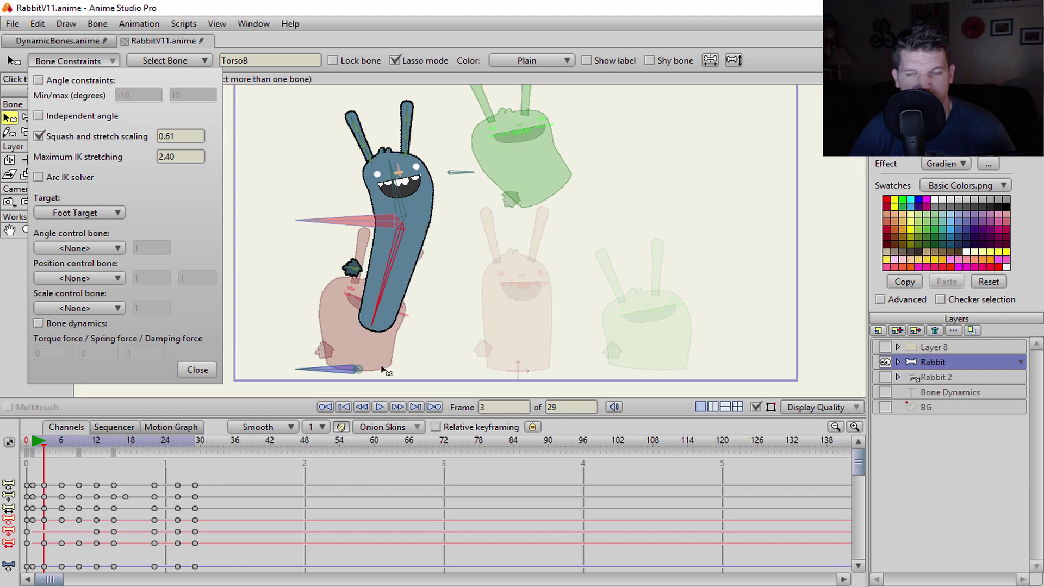
{"action": "scroll", "coordinate": [453, 187], "scroll_direction": "down", "scroll_amount": 2}
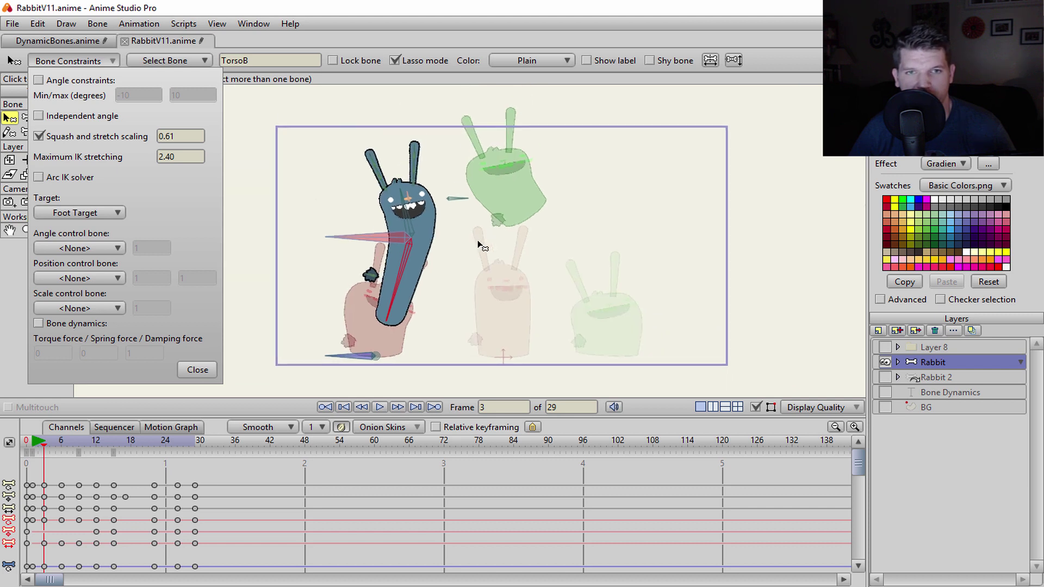
{"action": "left_click", "coordinate": [381, 407]}
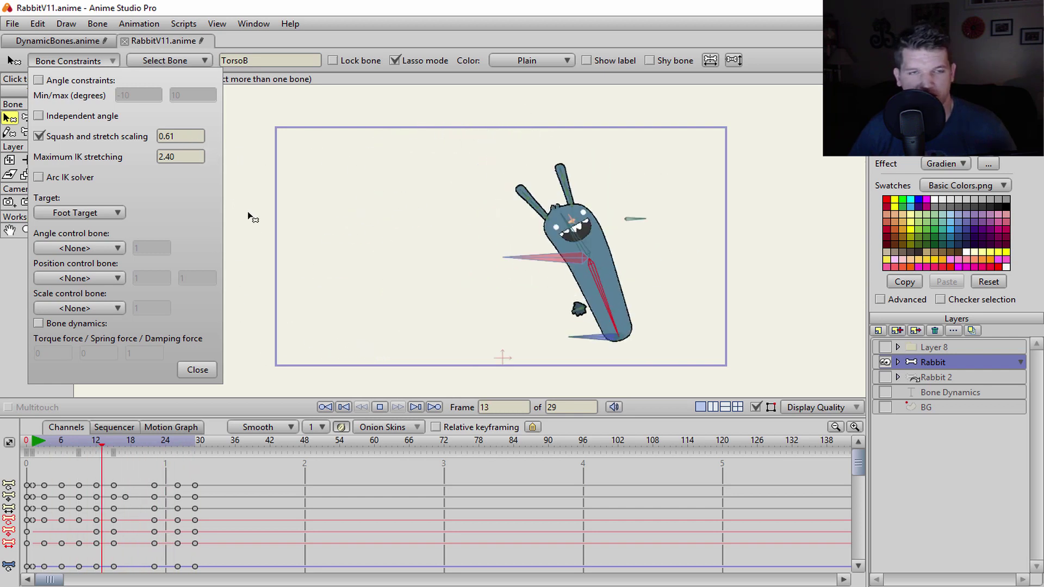
- Limit TorsoB's maximum IK stretching to 1 and turn the BG layer back on
{"action": "double_click", "coordinate": [181, 157]}
{"action": "type", "text": "1"}
{"action": "key", "text": "Return"}
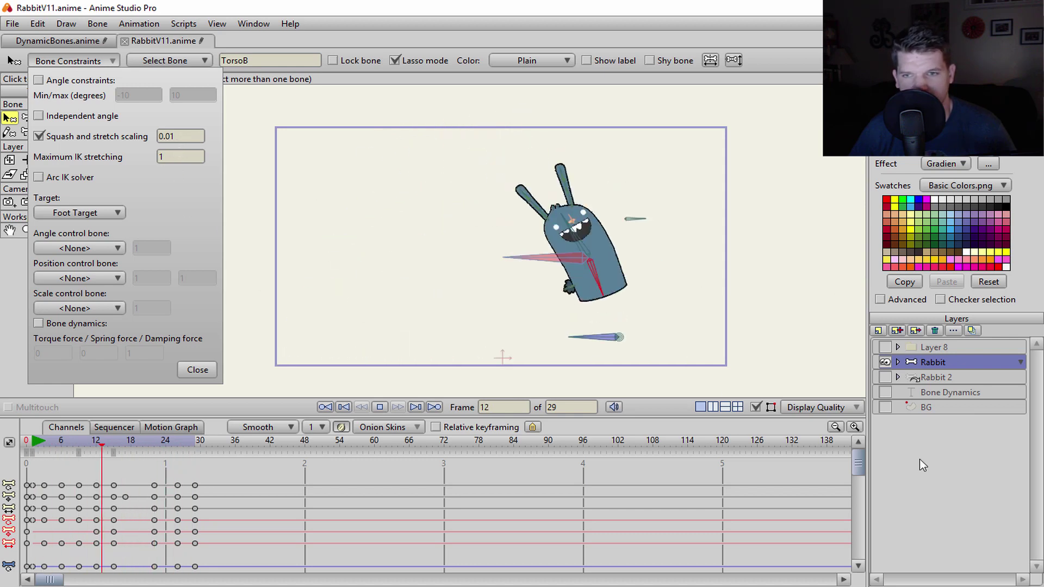
{"action": "left_click", "coordinate": [886, 407]}
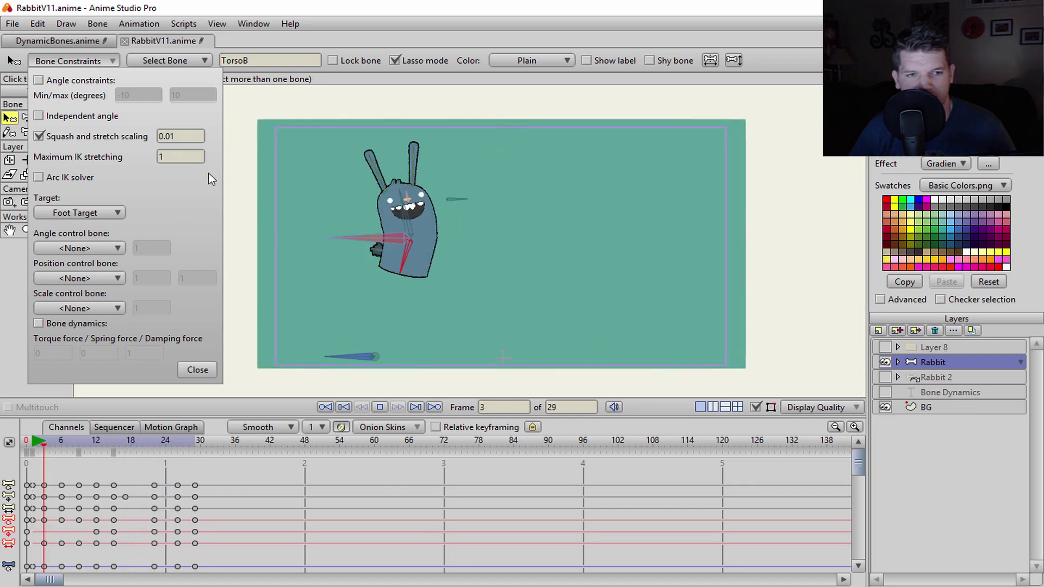
- Try TorsoB squash and stretch scalings of 0.41, 1.61 and 0.91, settling on 0.71
{"action": "double_click", "coordinate": [184, 136]}
{"action": "type", "text": "0.41"}
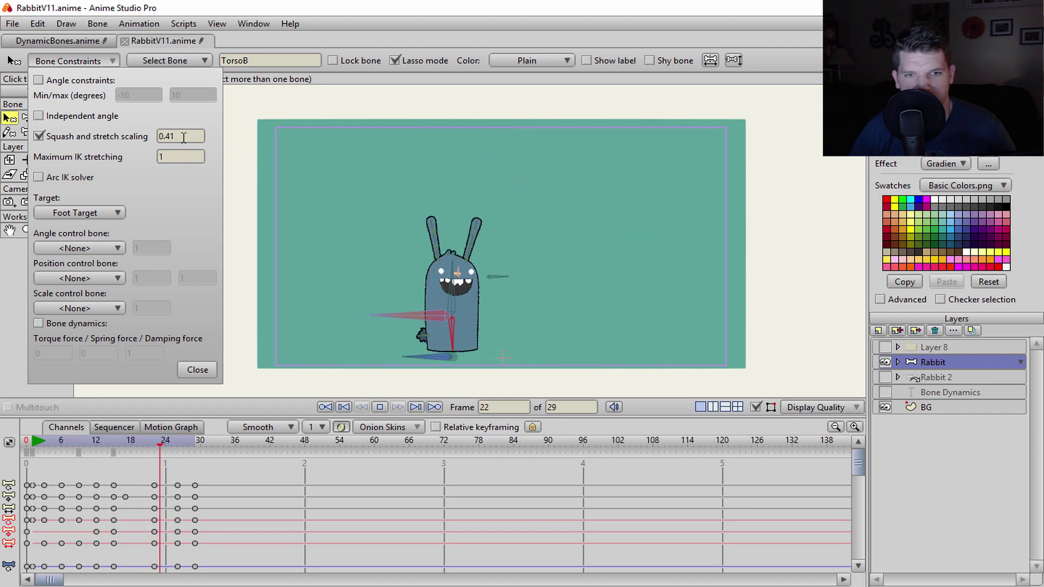
{"action": "double_click", "coordinate": [184, 137]}
{"action": "type", "text": "1.61"}
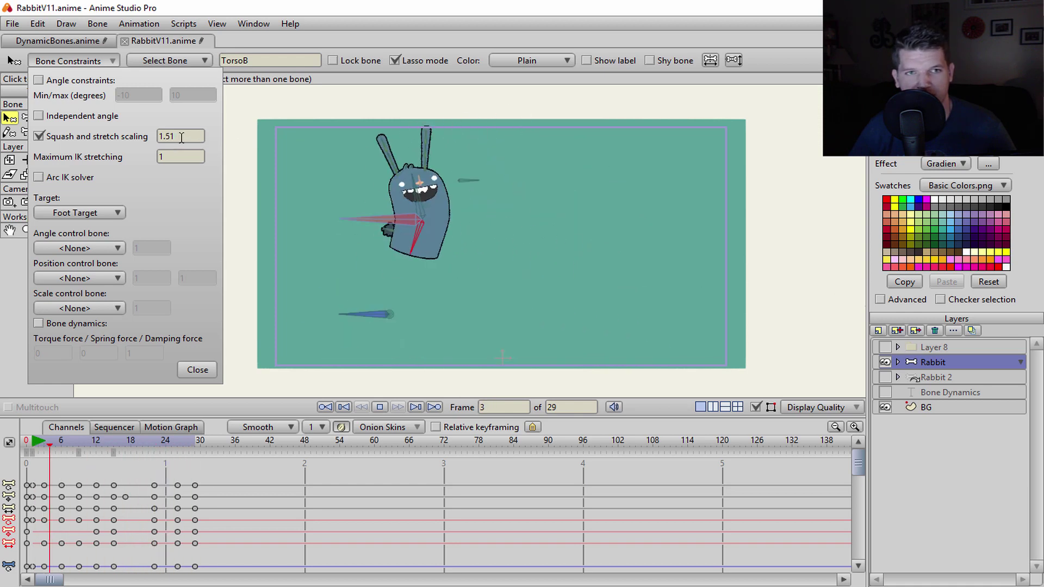
{"action": "type", "text": "0.91"}
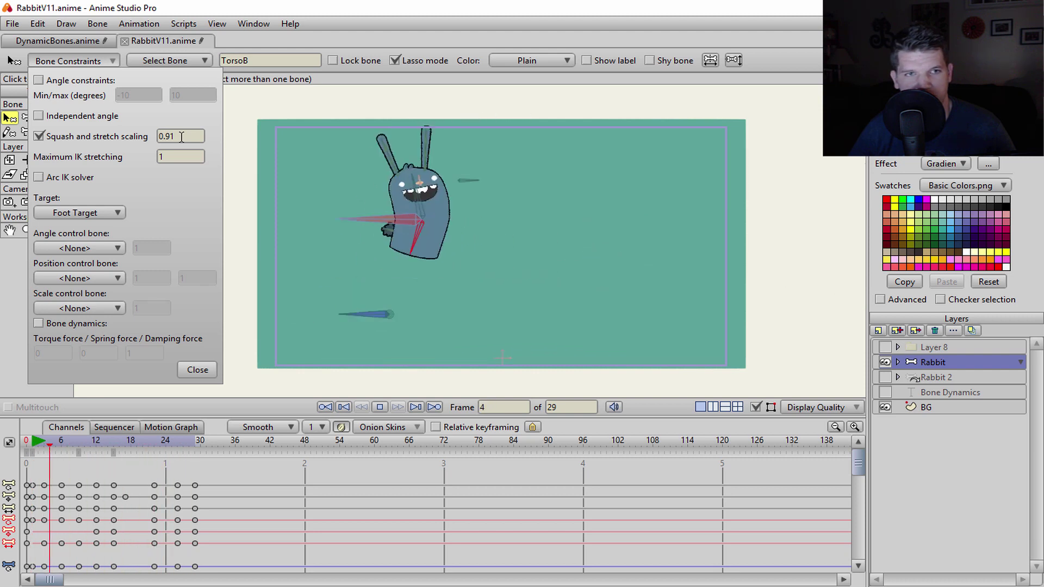
{"action": "type", "text": "0.71"}
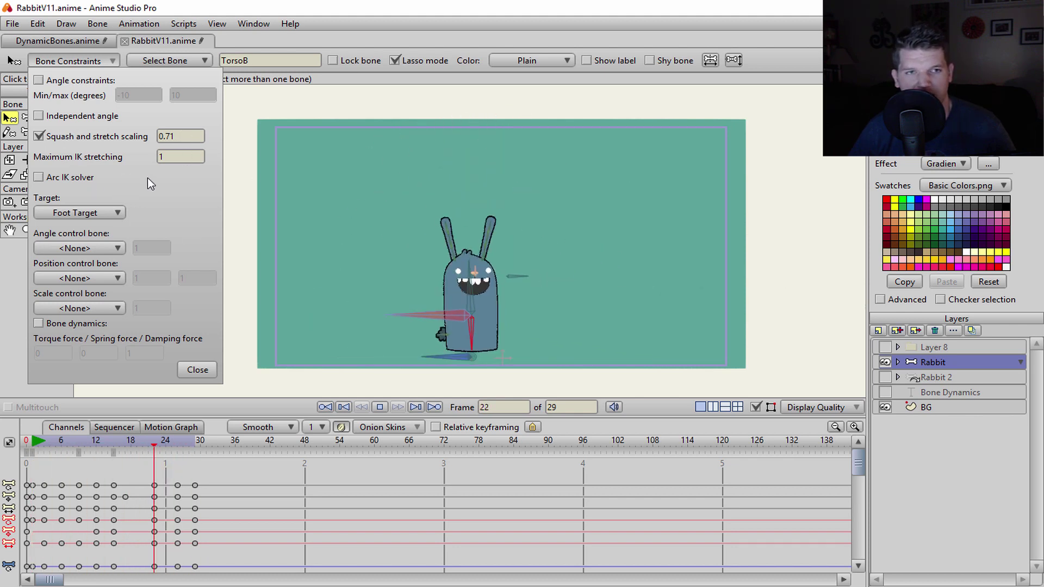
- Raise TorsoB's maximum IK stretching through 1.5 and 1.8 to 2.20, then close the constraint settings
{"action": "type", "text": ".5"}
{"action": "key", "text": "Return"}
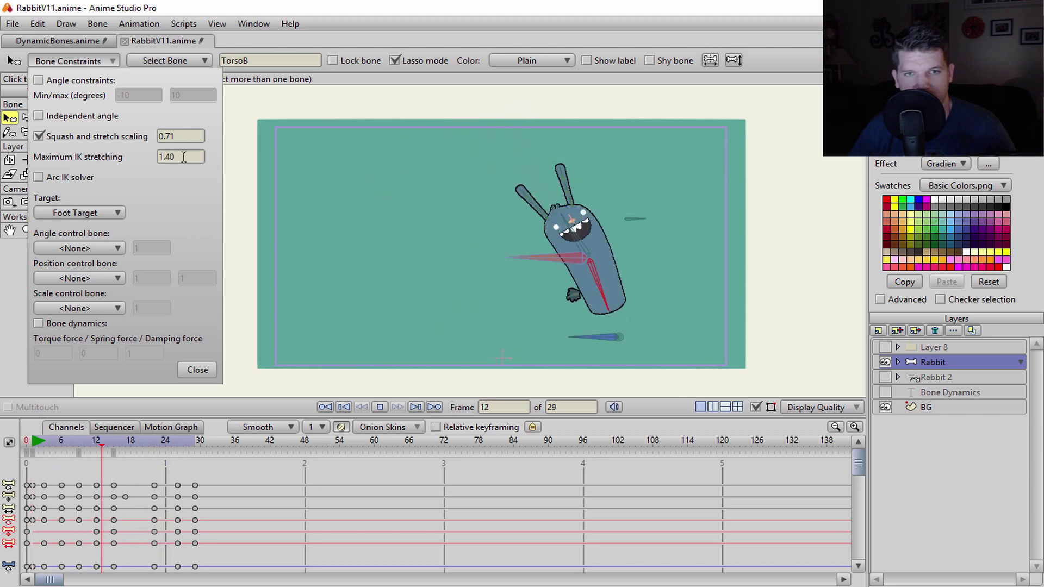
{"action": "type", "text": "1.8"}
{"action": "key", "text": "Return"}
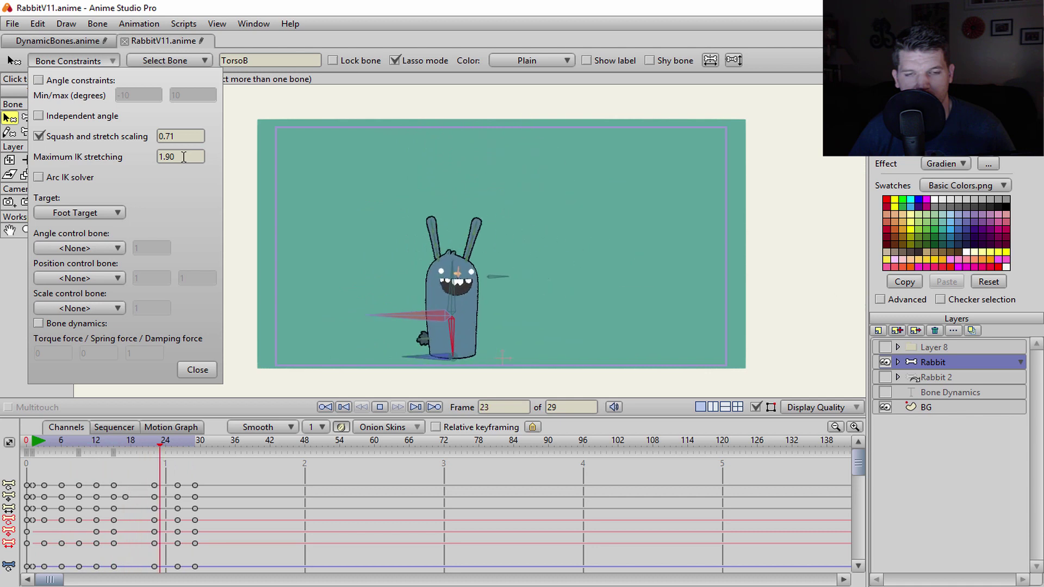
{"action": "type", "text": "2"}
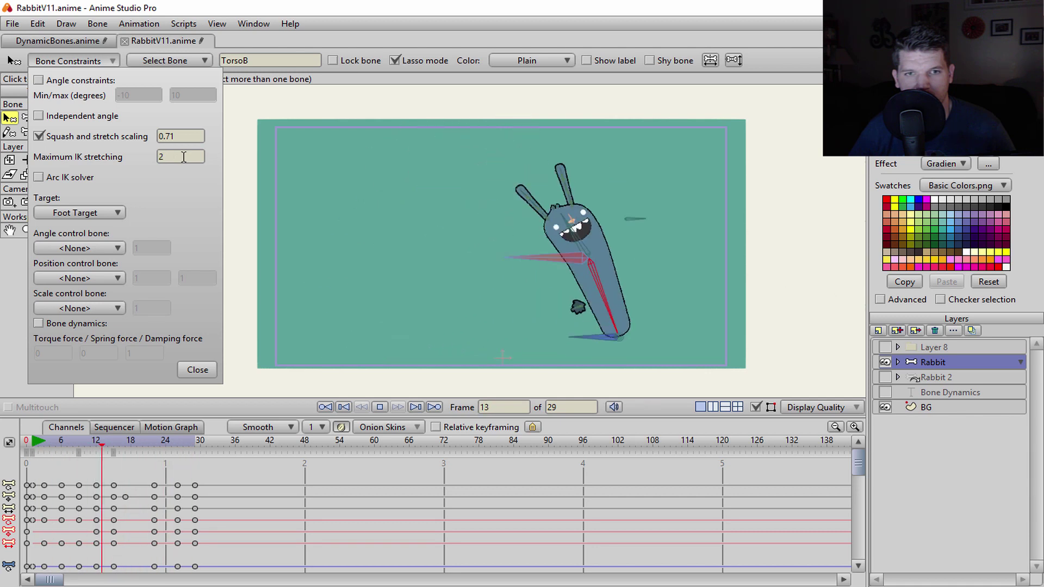
{"action": "type", "text": ".2"}
{"action": "key", "text": "Return"}
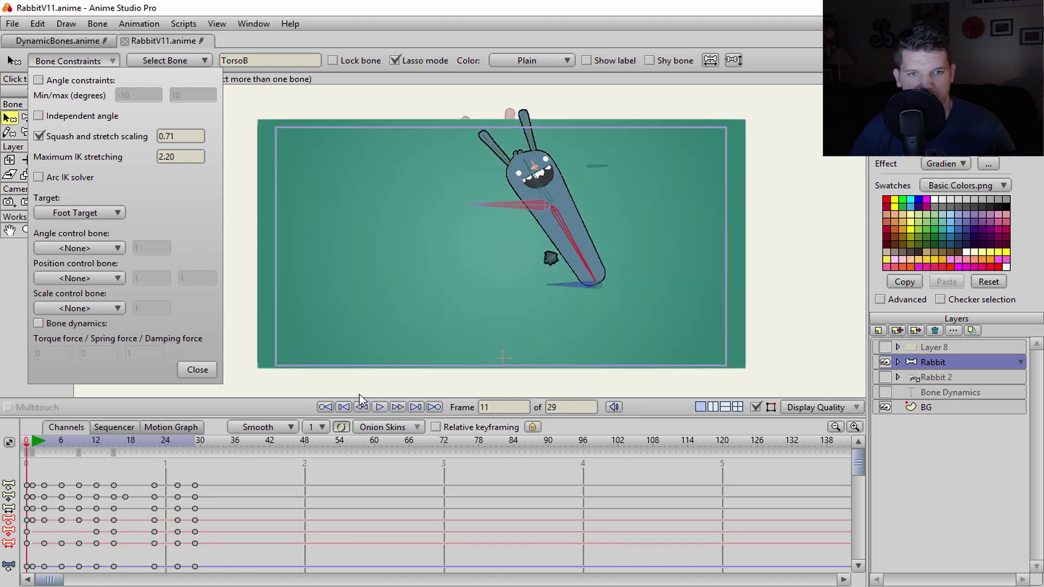
{"action": "left_click", "coordinate": [505, 290]}
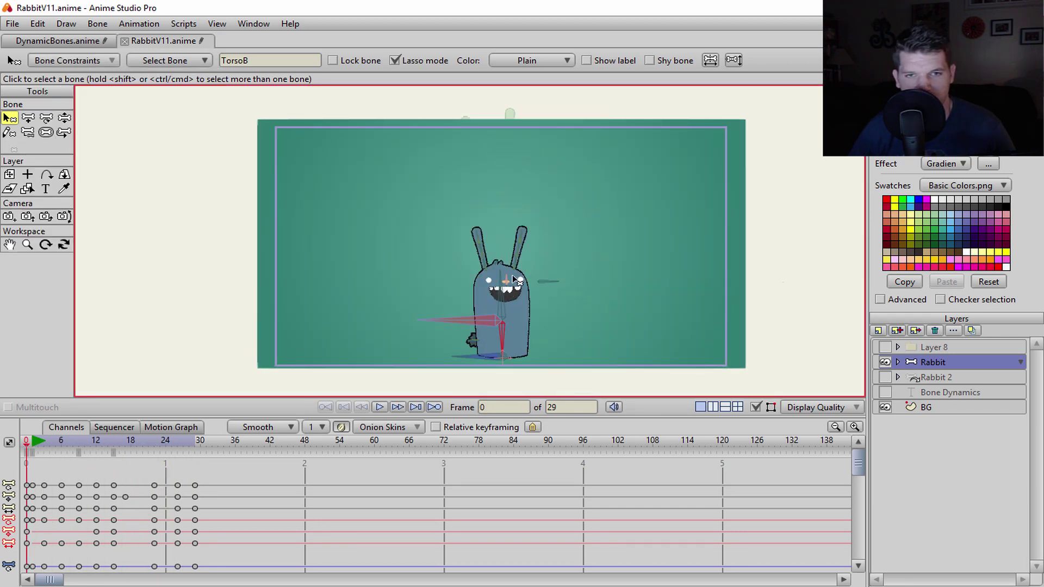
{"action": "left_click", "coordinate": [503, 290]}
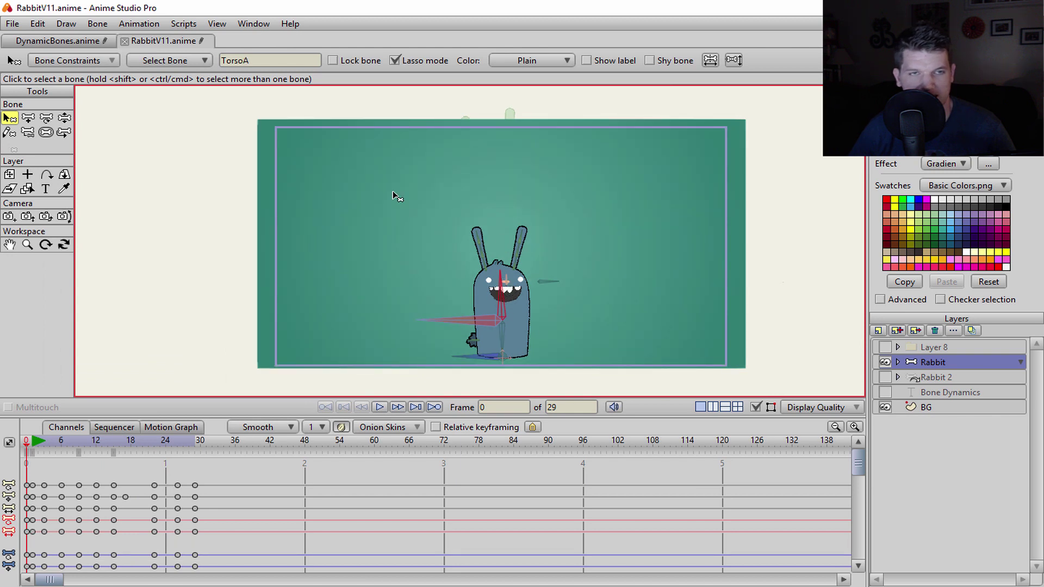
- Play the rig's animation and open the TorsoA bone's constraint settings
{"action": "left_click", "coordinate": [184, 66]}
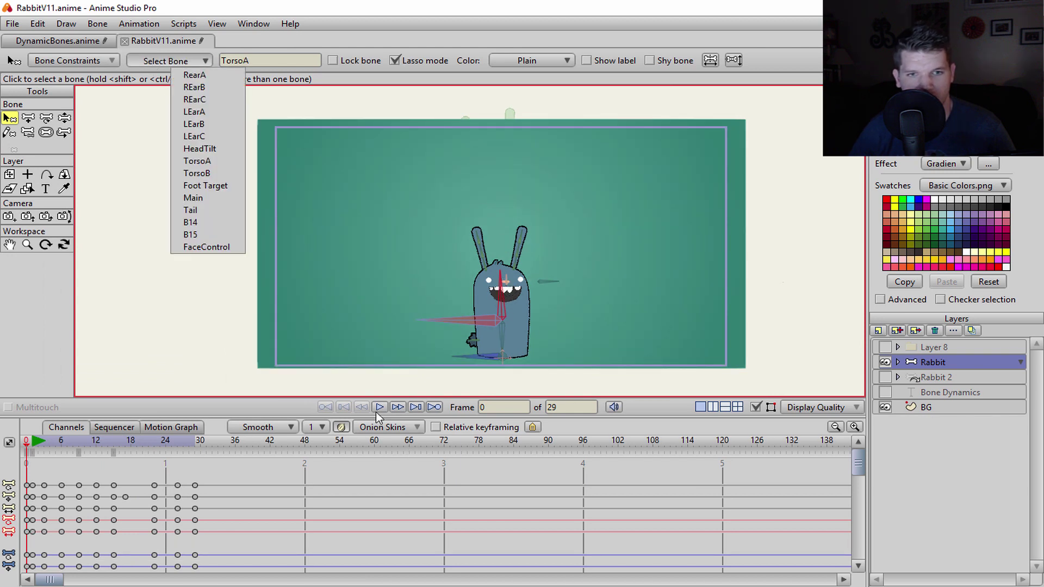
{"action": "left_click", "coordinate": [378, 409]}
{"action": "left_click", "coordinate": [82, 61]}
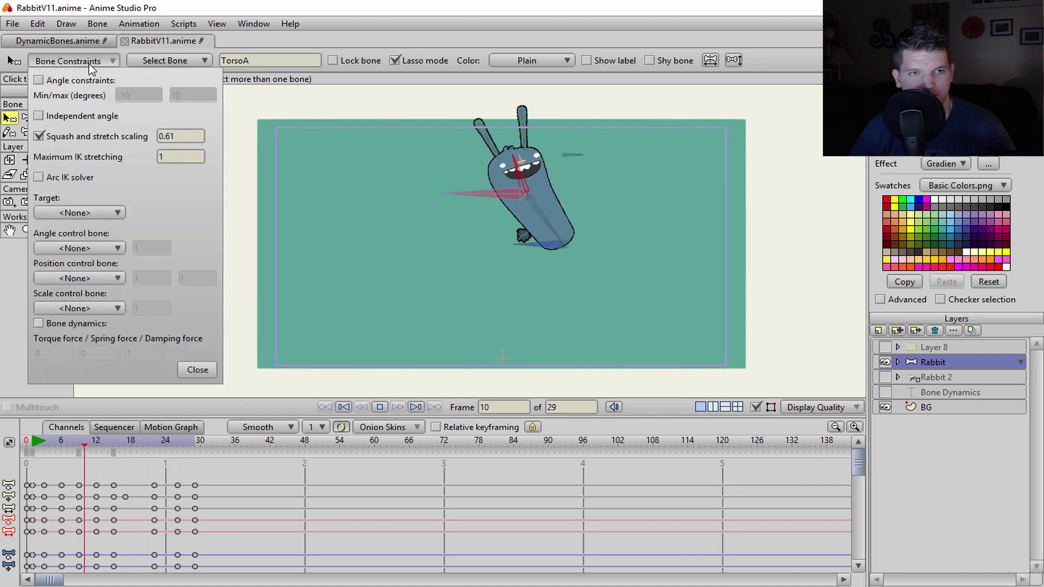
- Try TorsoA squash and stretch scaling values 0.31 and 1.31, ending at 0.61
{"action": "double_click", "coordinate": [181, 136]}
{"action": "type", "text": "0.31"}
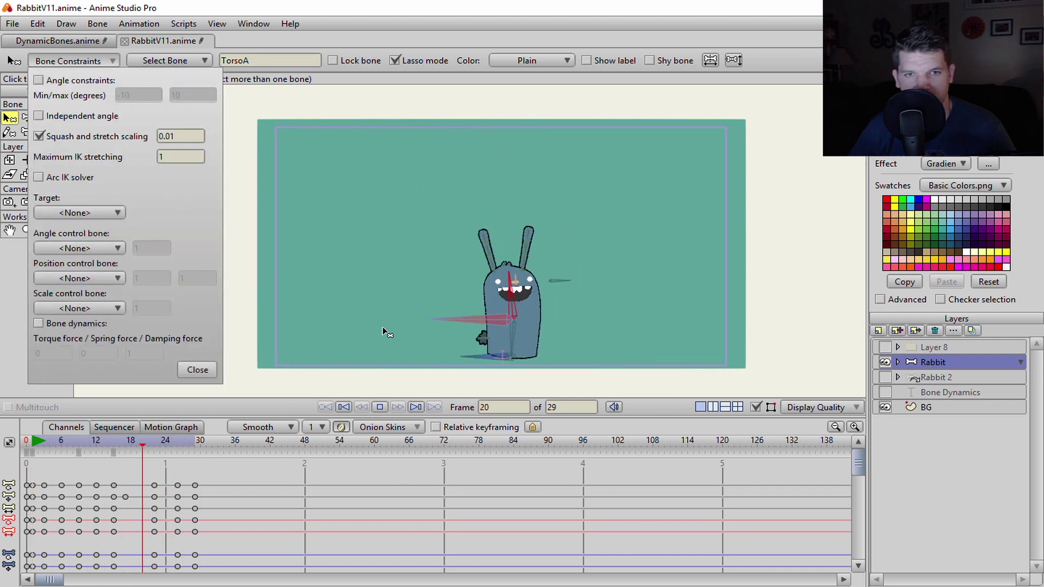
{"action": "double_click", "coordinate": [180, 137]}
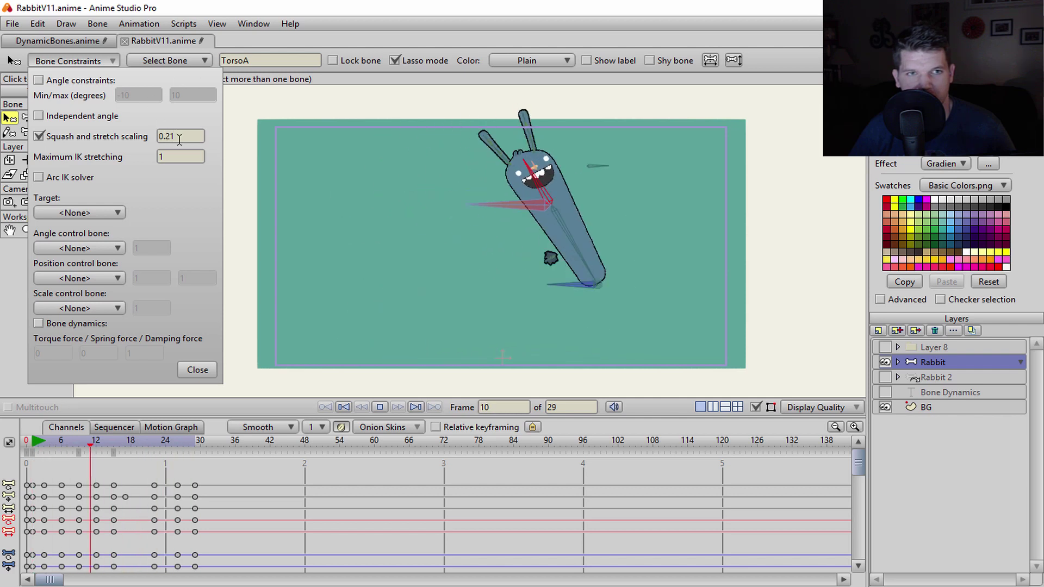
{"action": "type", "text": "1.31"}
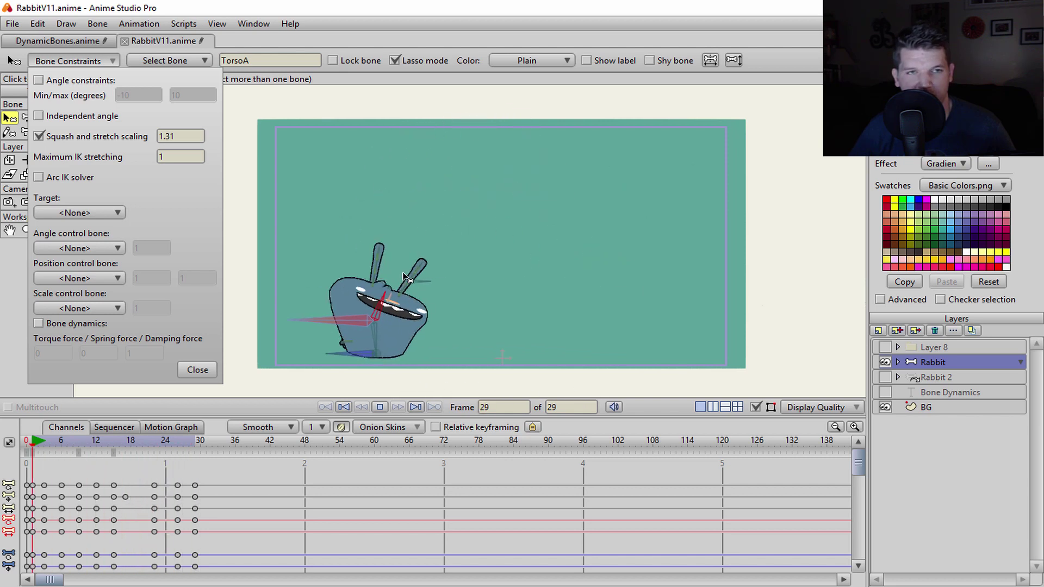
{"action": "scroll", "coordinate": [192, 137], "scroll_direction": "down", "scroll_amount": 7}
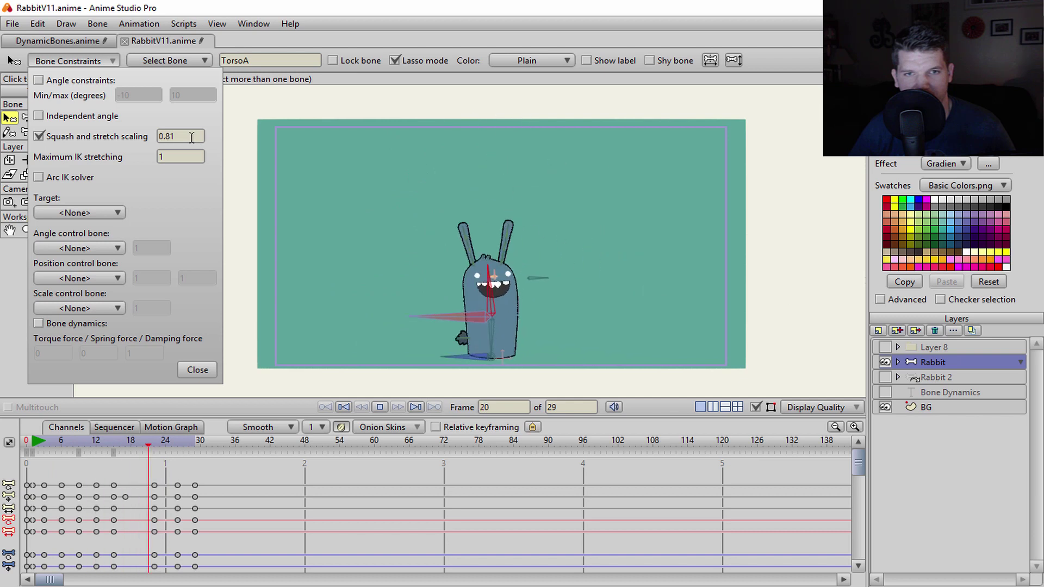
{"action": "scroll", "coordinate": [192, 138], "scroll_direction": "up", "scroll_amount": 1}
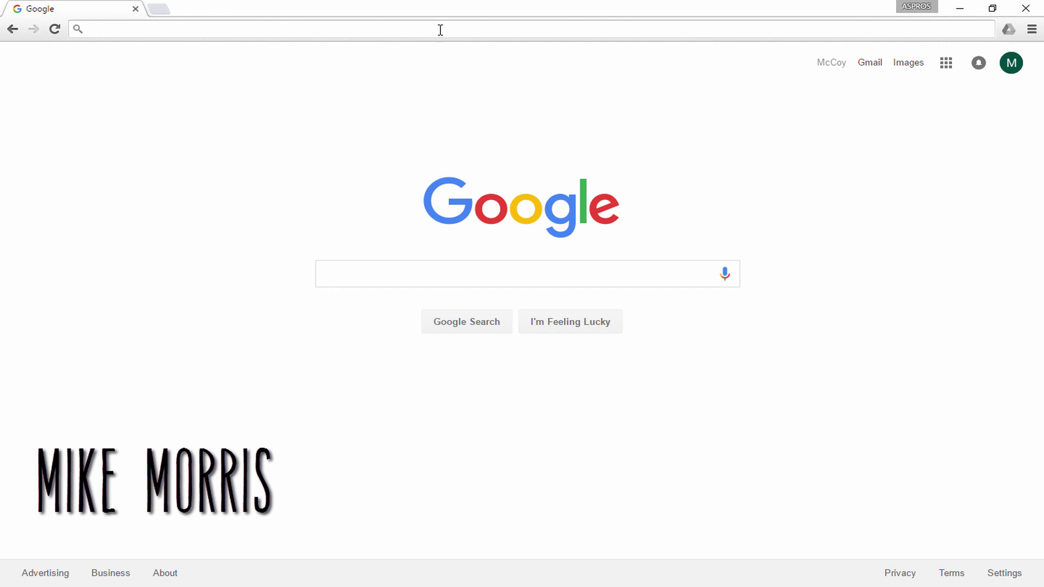
- Open the Animike Facebook page, dismiss the login prompt, and scroll through its posts
{"action": "type", "text": "face"}
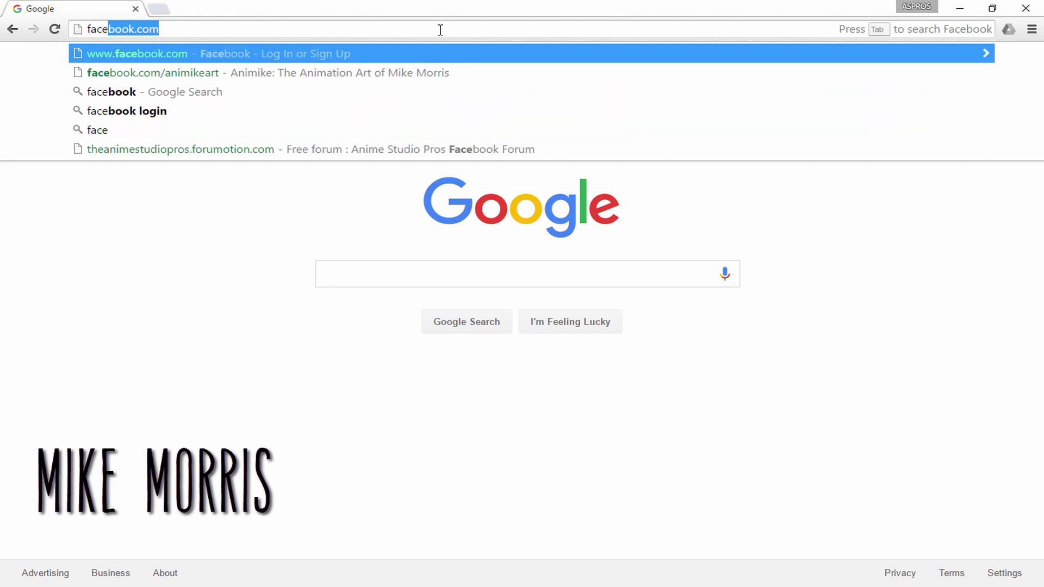
{"action": "type", "text": "book.com/animikeart"}
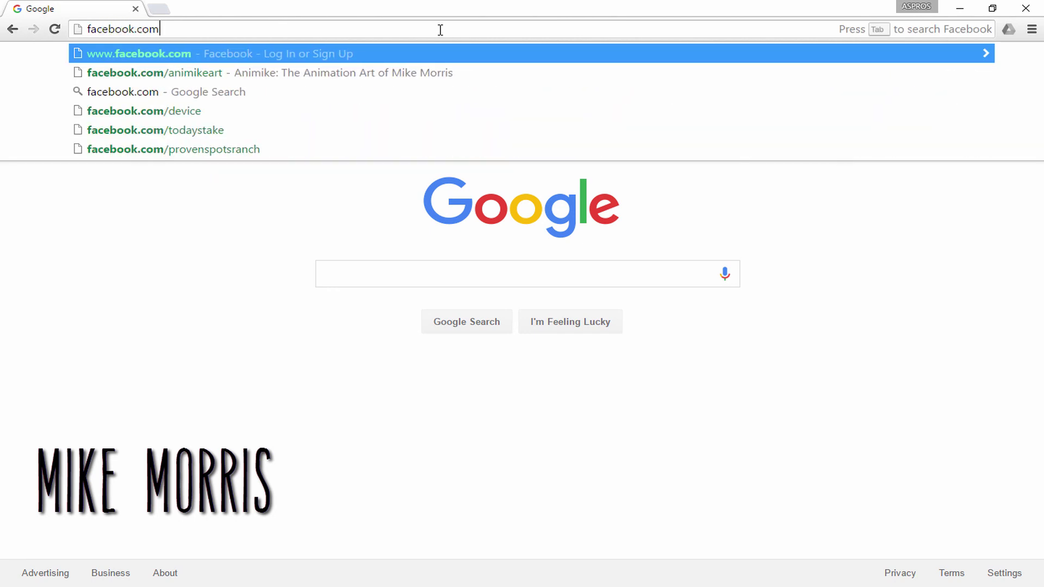
{"action": "left_click", "coordinate": [414, 66]}
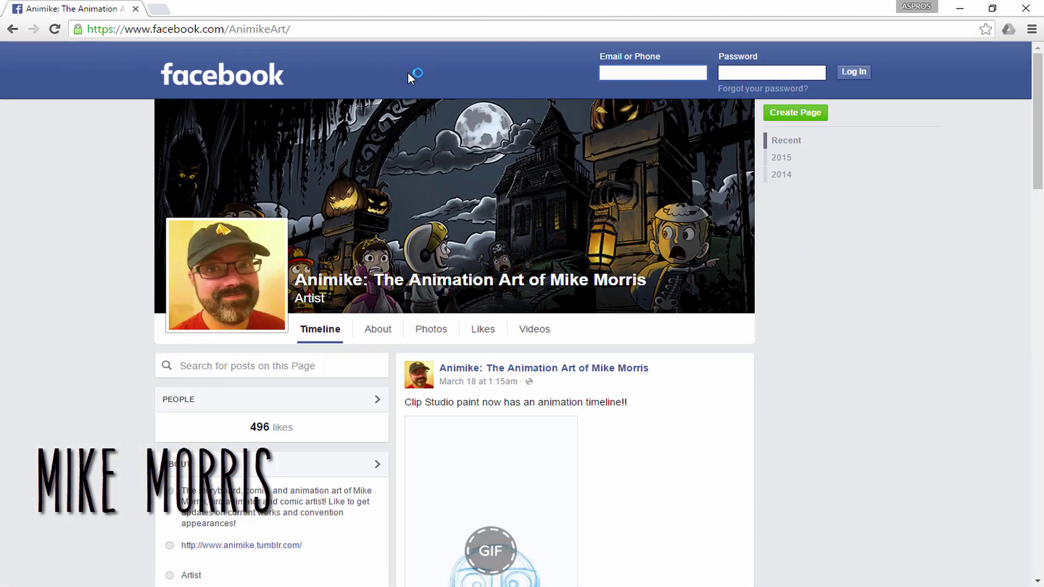
{"action": "scroll", "coordinate": [273, 345], "scroll_direction": "down", "scroll_amount": 2}
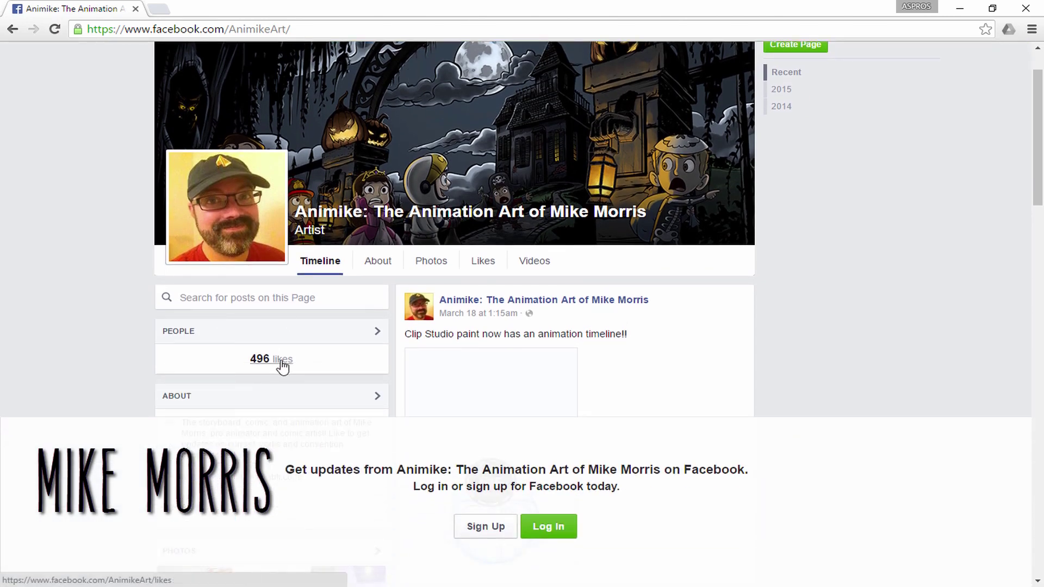
{"action": "scroll", "coordinate": [687, 243], "scroll_direction": "down", "scroll_amount": 1}
{"action": "scroll", "coordinate": [686, 243], "scroll_direction": "down", "scroll_amount": 10}
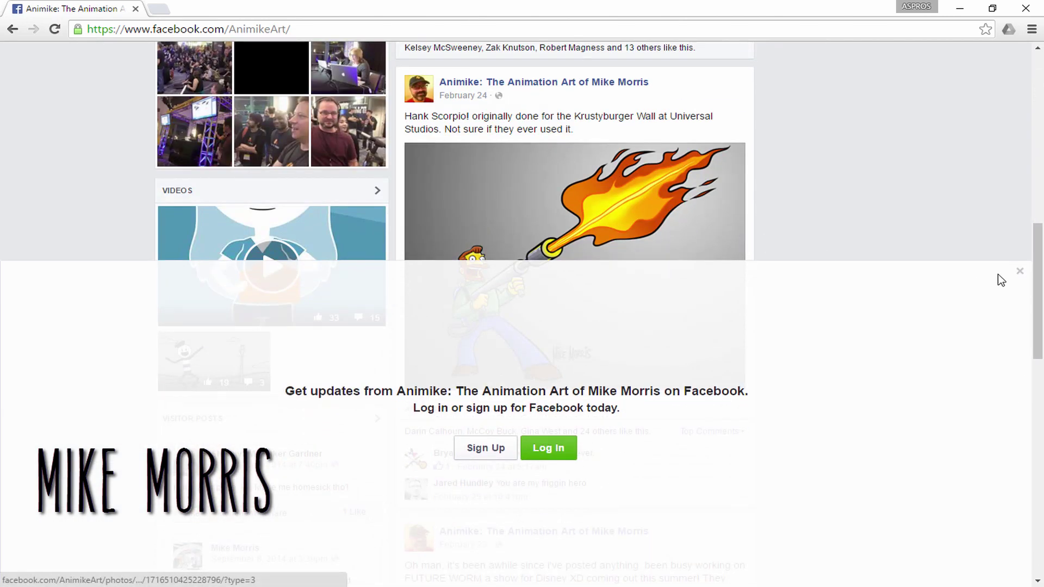
{"action": "left_click", "coordinate": [1026, 272]}
{"action": "scroll", "coordinate": [870, 245], "scroll_direction": "down", "scroll_amount": 4}
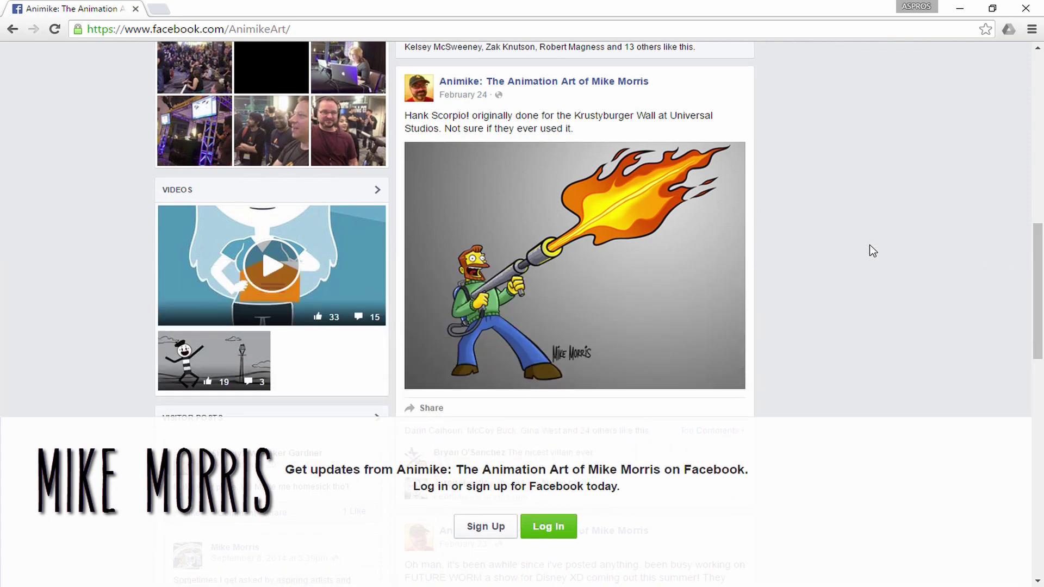
{"action": "scroll", "coordinate": [870, 245], "scroll_direction": "down", "scroll_amount": 4}
{"action": "scroll", "coordinate": [873, 250], "scroll_direction": "down", "scroll_amount": 8}
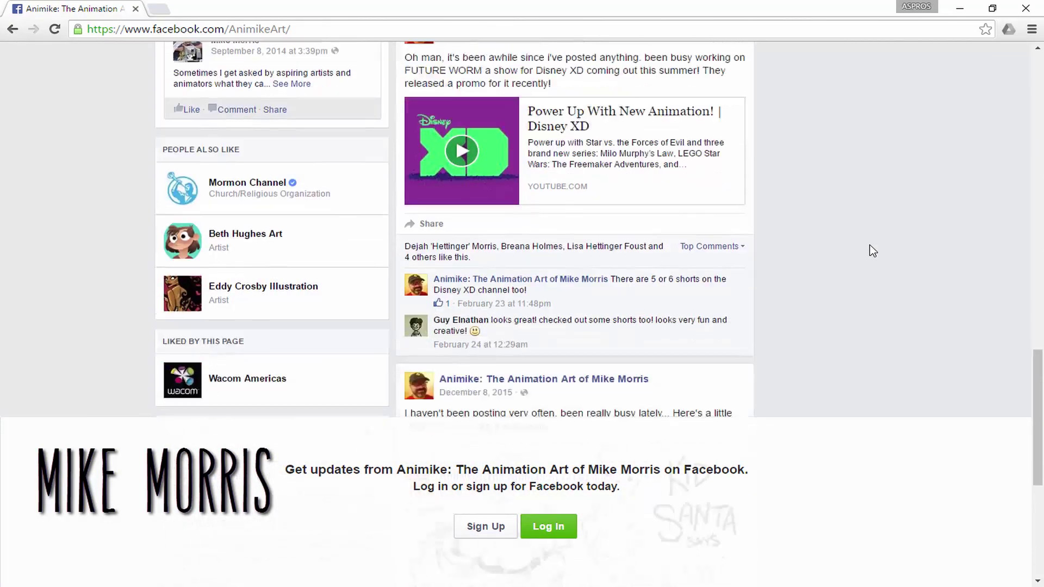
{"action": "scroll", "coordinate": [873, 251], "scroll_direction": "up", "scroll_amount": 18}
{"action": "scroll", "coordinate": [873, 251], "scroll_direction": "up", "scroll_amount": 10}
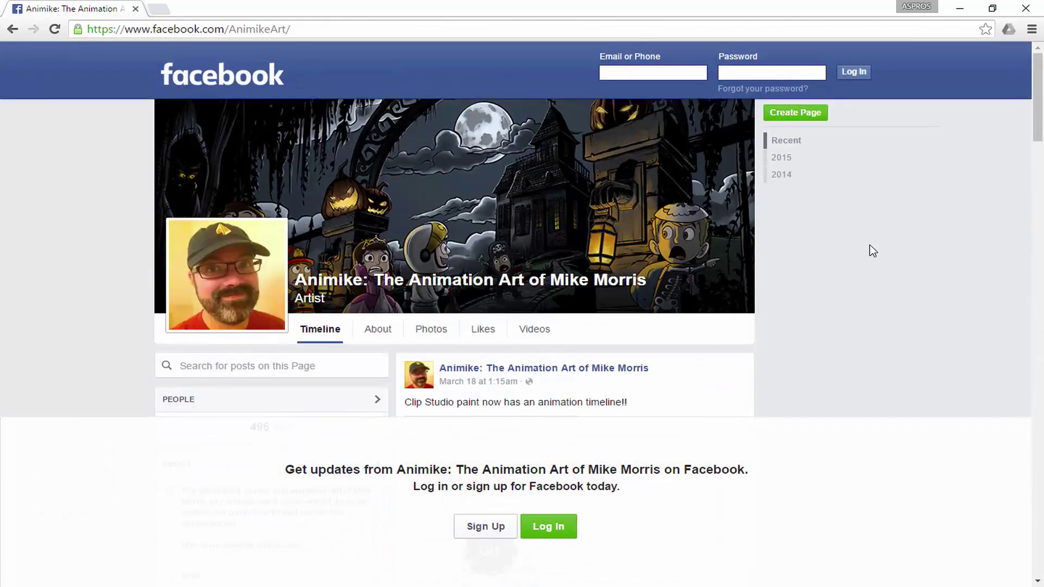
- Browse the artist page's Photos grid
{"action": "left_click", "coordinate": [408, 333]}
{"action": "scroll", "coordinate": [111, 256], "scroll_direction": "down", "scroll_amount": 6}
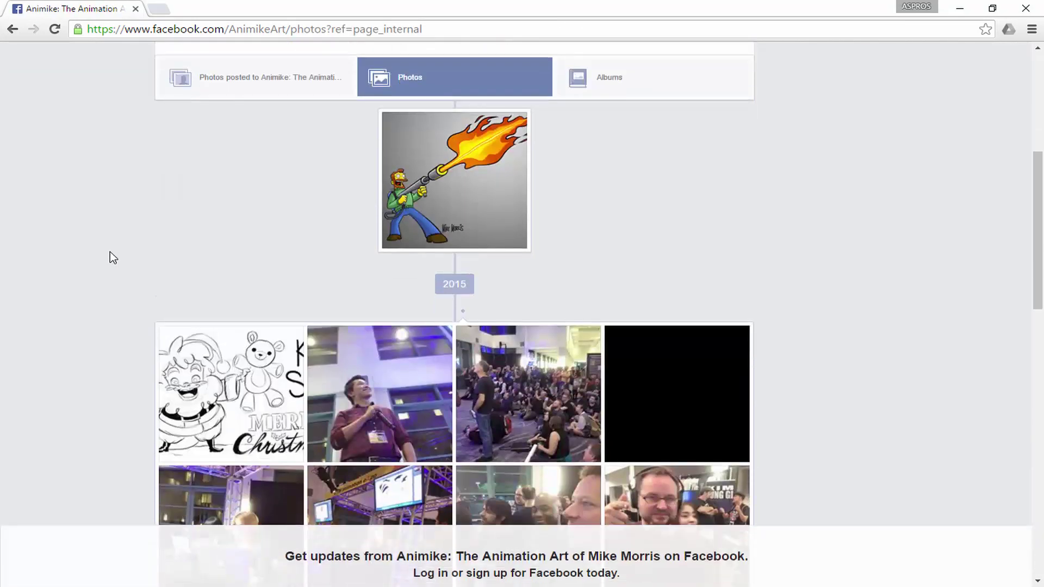
{"action": "scroll", "coordinate": [110, 253], "scroll_direction": "down", "scroll_amount": 5}
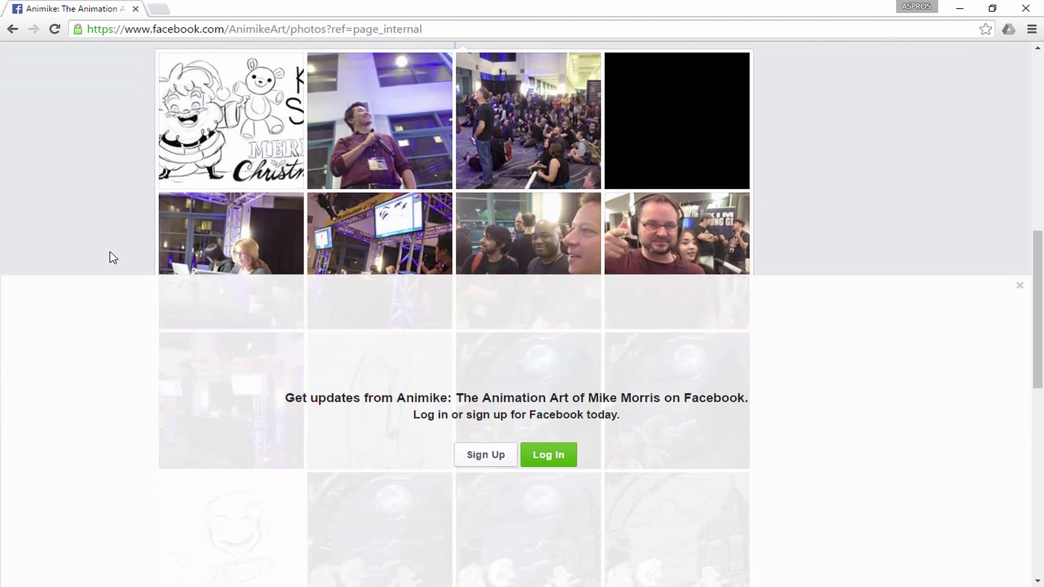
{"action": "scroll", "coordinate": [110, 252], "scroll_direction": "up", "scroll_amount": 10}
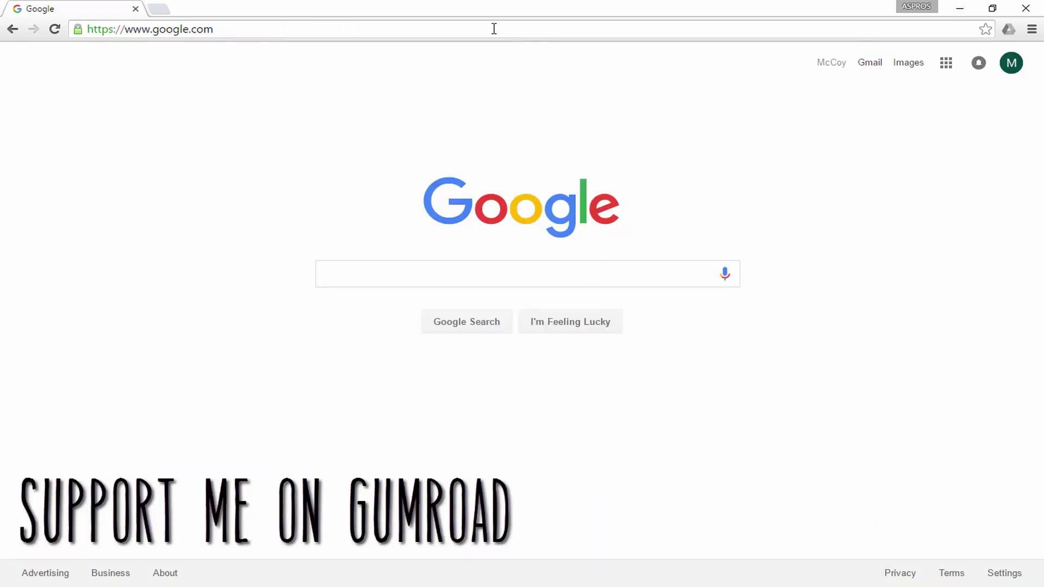
{"action": "type", "text": "www.gum"}
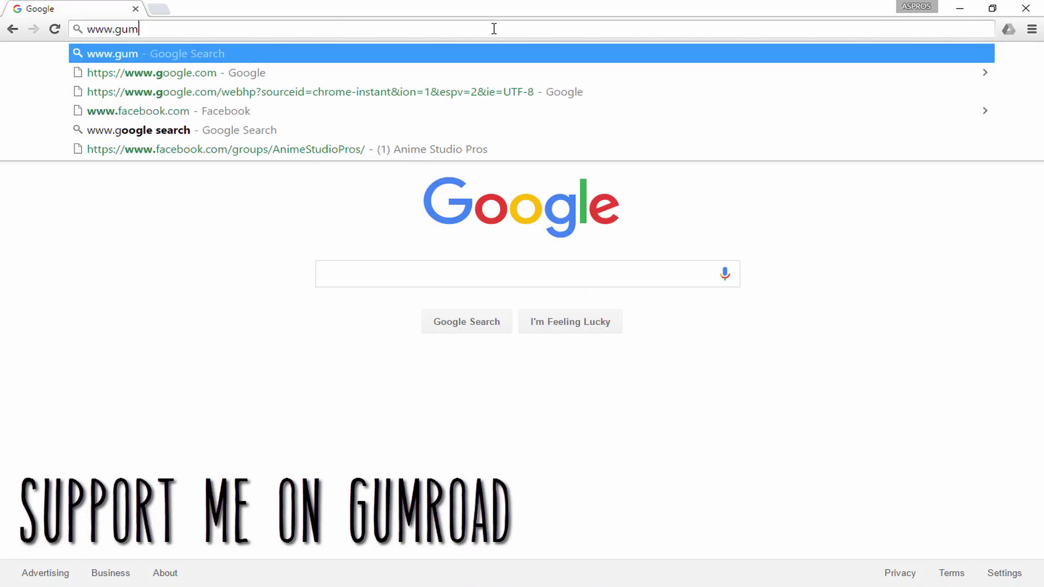
{"action": "type", "text": "road.com/mc"}
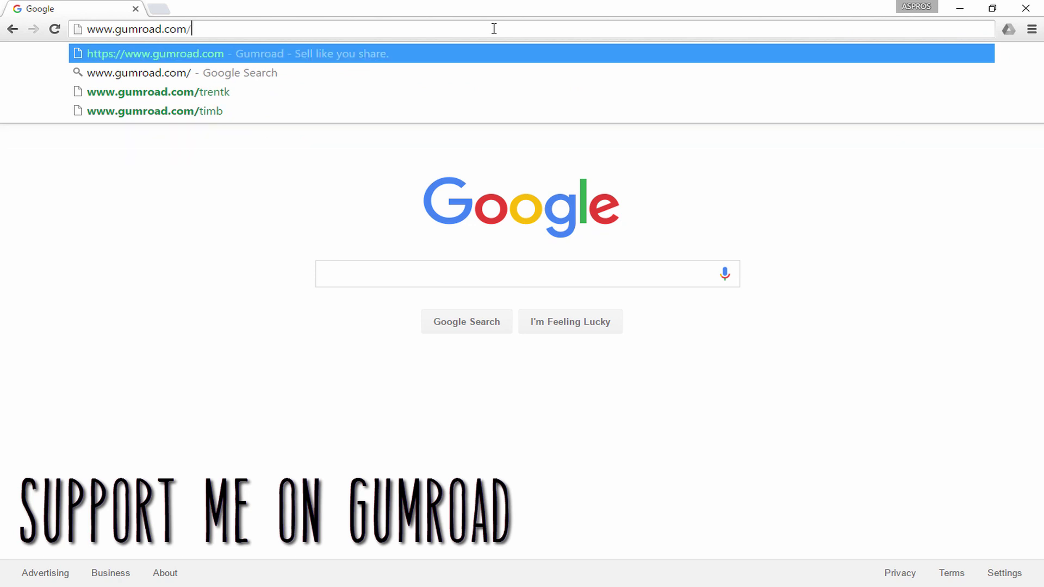
{"action": "type", "text": "coybuck"}
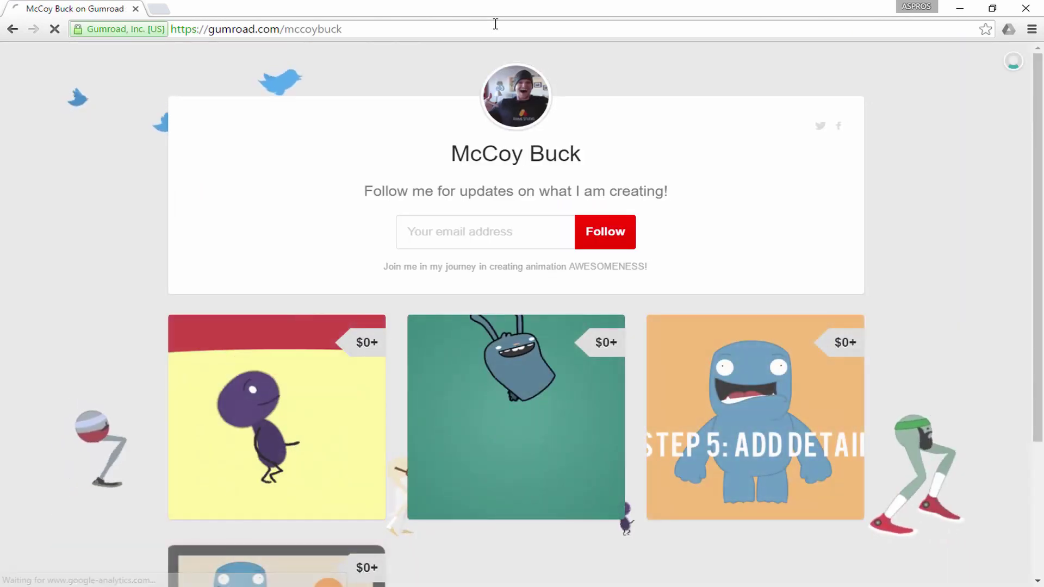
{"action": "scroll", "coordinate": [162, 171], "scroll_direction": "down", "scroll_amount": 1}
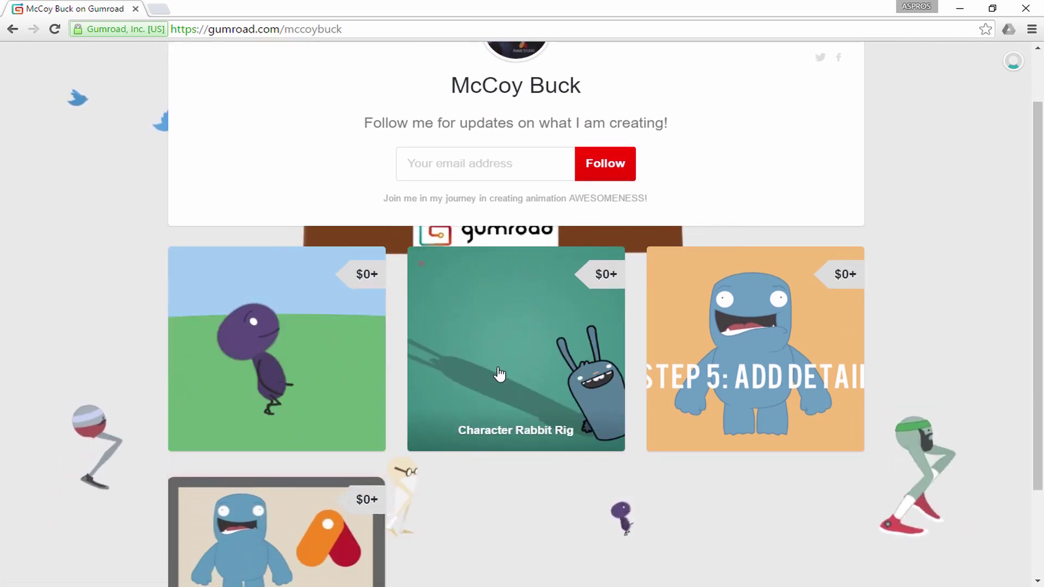
{"action": "left_click", "coordinate": [499, 375]}
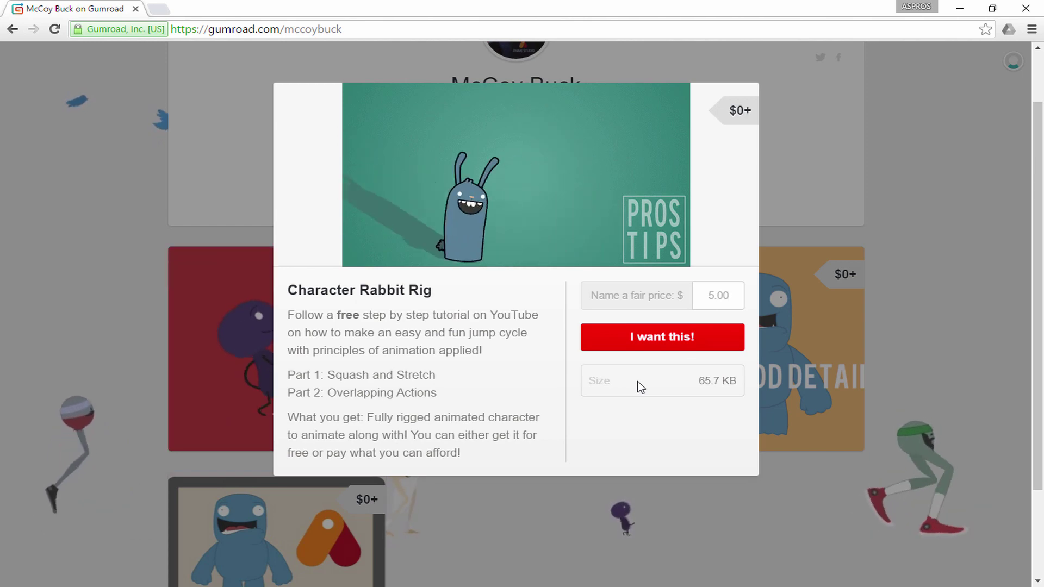
- Add the Character Rabbit Rig to the cart at $5 and cancel the checkout
{"action": "left_click", "coordinate": [638, 338]}
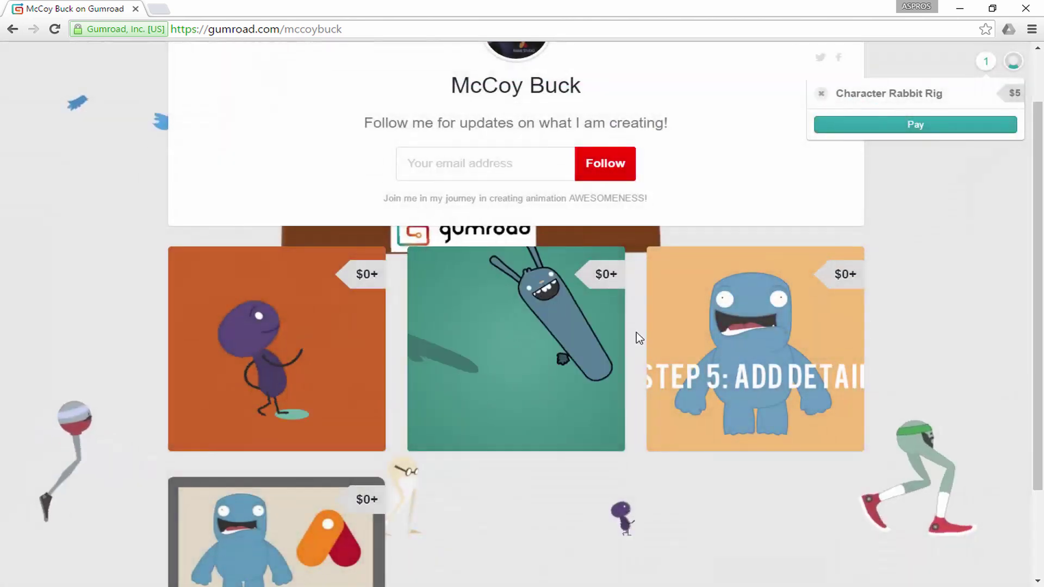
{"action": "left_click", "coordinate": [878, 129]}
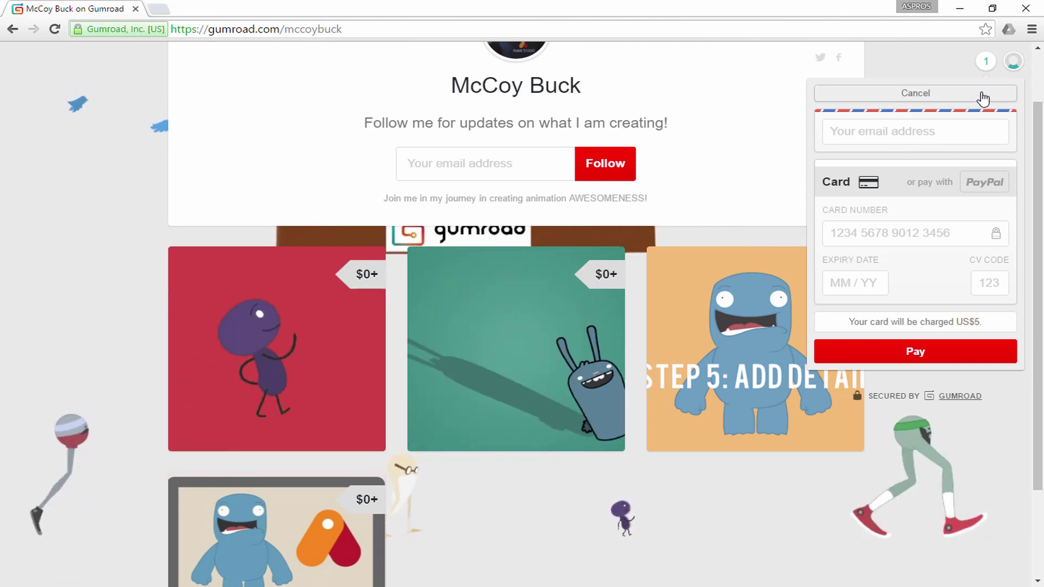
{"action": "left_click", "coordinate": [984, 70]}
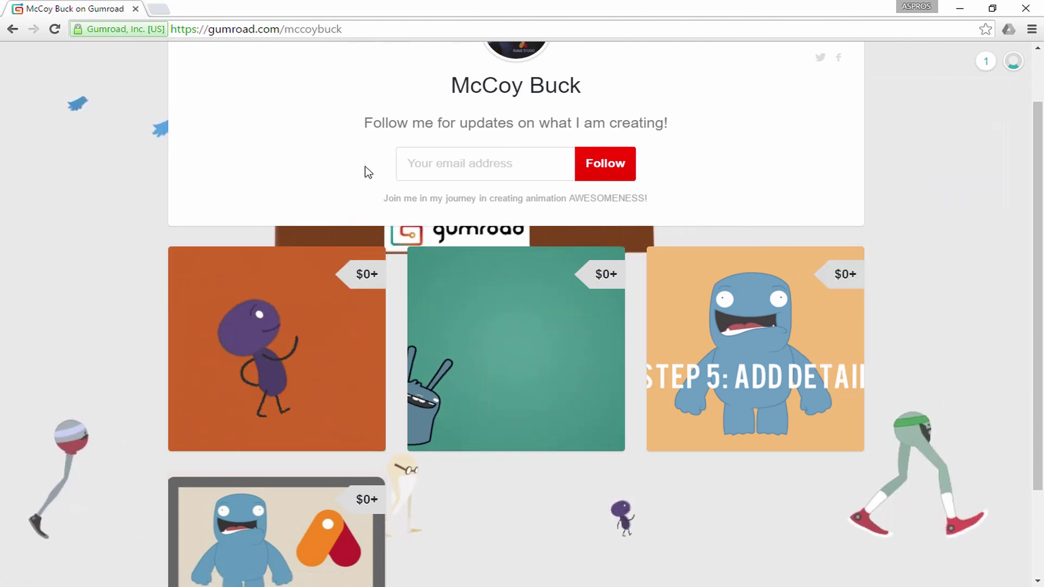
- Add the Character Rabbit Rig to the cart at a fair price of 0.00
{"action": "left_click", "coordinate": [452, 352]}
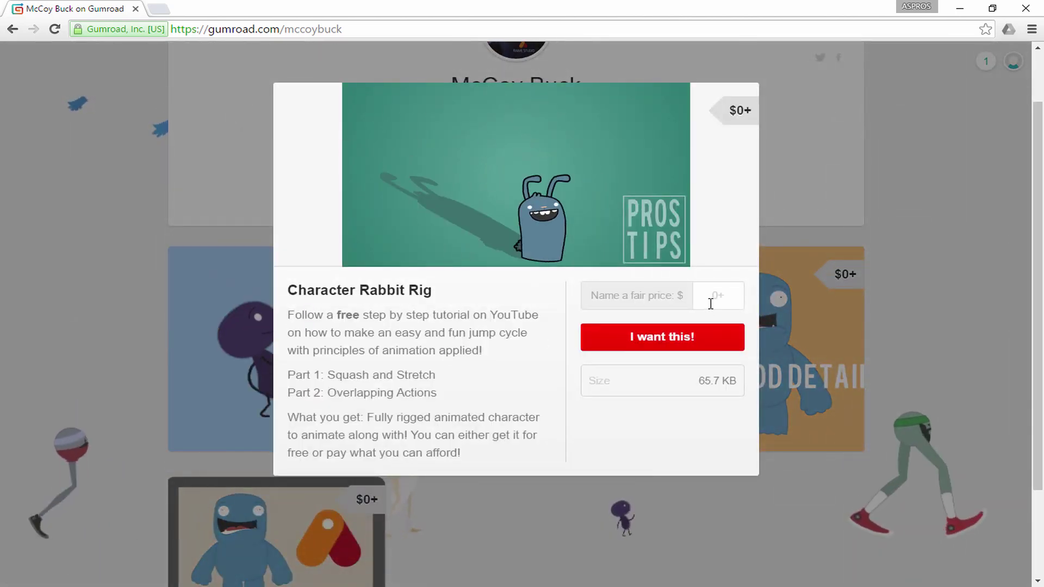
{"action": "type", "text": "0.00"}
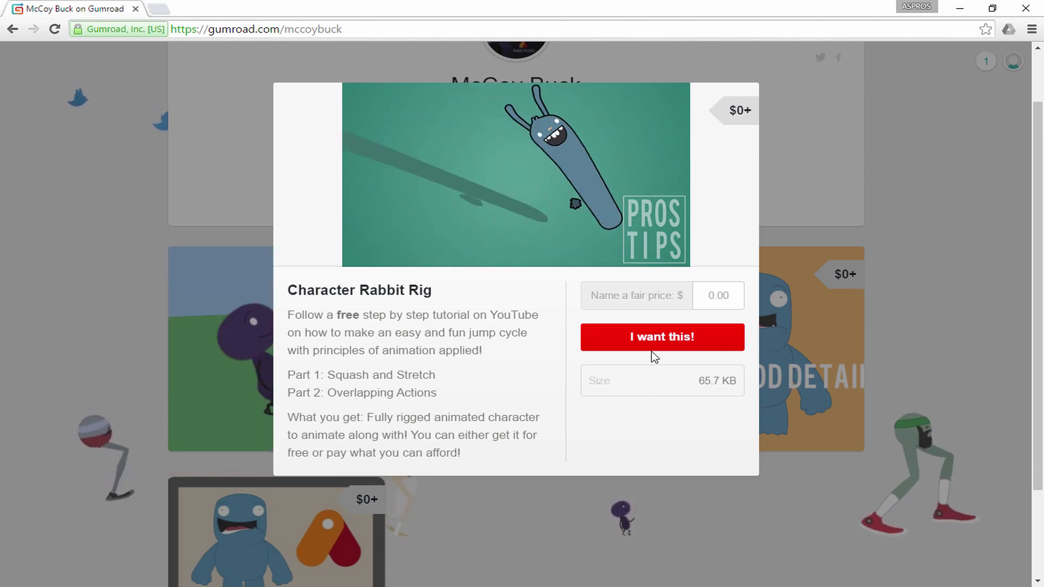
{"action": "left_click", "coordinate": [655, 339]}
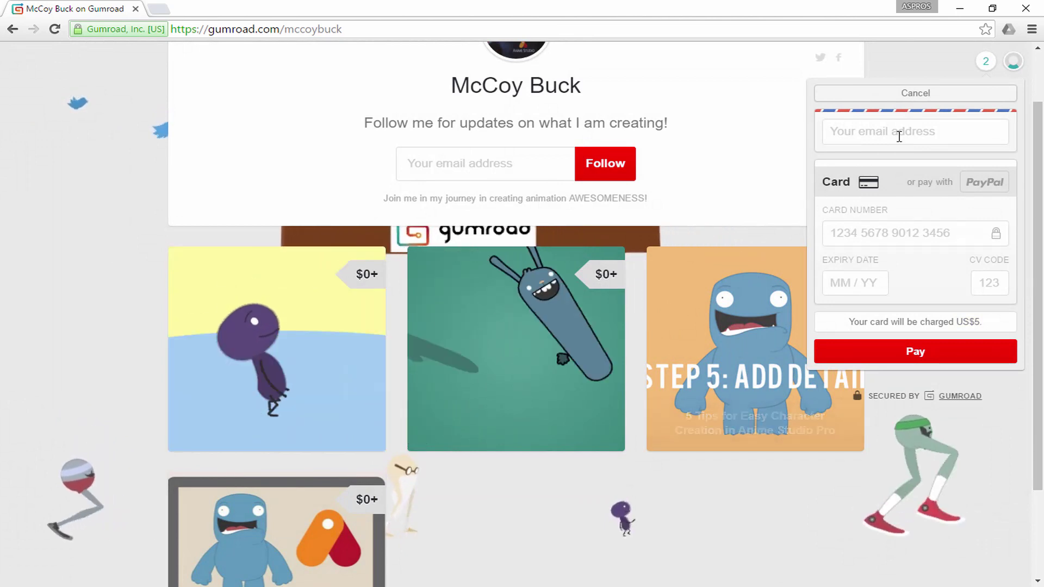
- Remove the $5 item from the cart, leaving one free rig, and cancel the Get form
{"action": "left_click", "coordinate": [916, 94]}
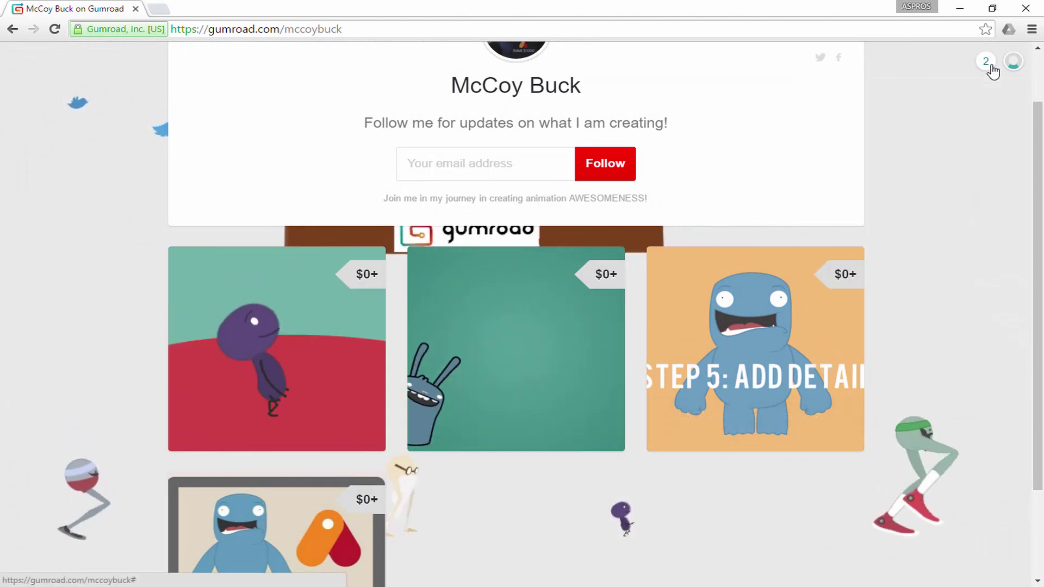
{"action": "left_click", "coordinate": [986, 61]}
{"action": "left_click", "coordinate": [937, 130]}
{"action": "left_click", "coordinate": [929, 133]}
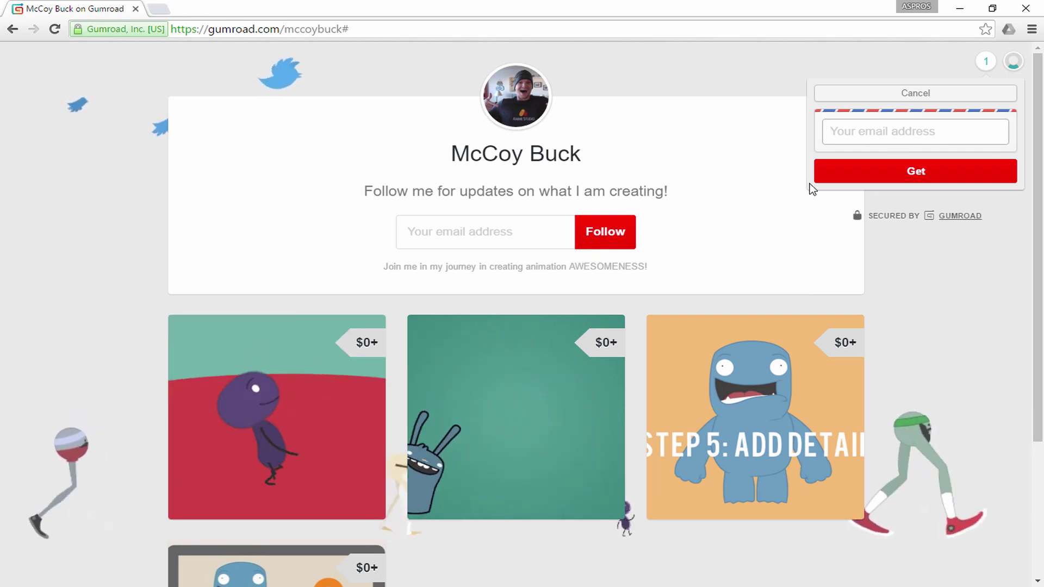
{"action": "left_click", "coordinate": [988, 62]}
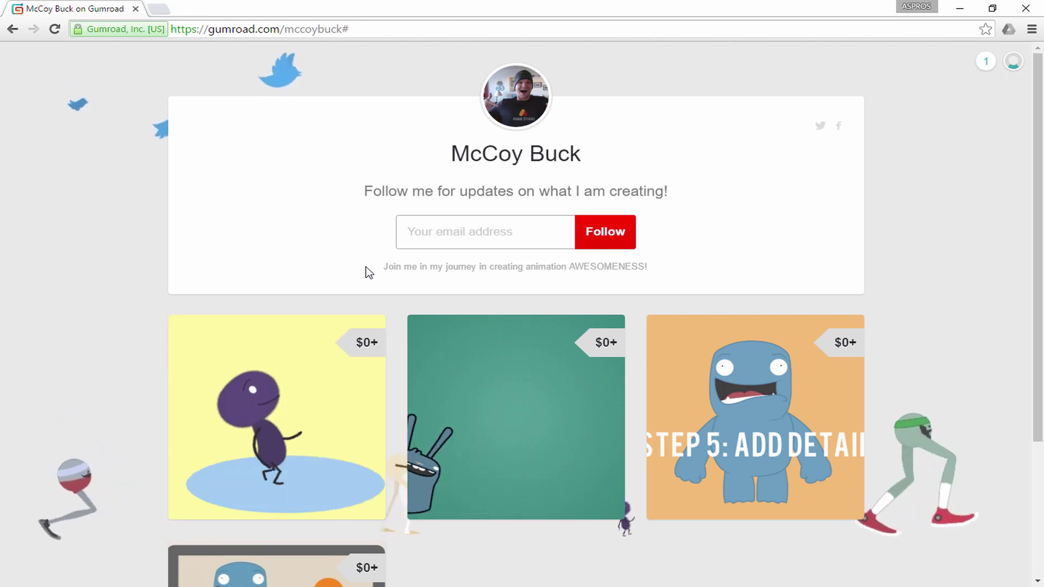
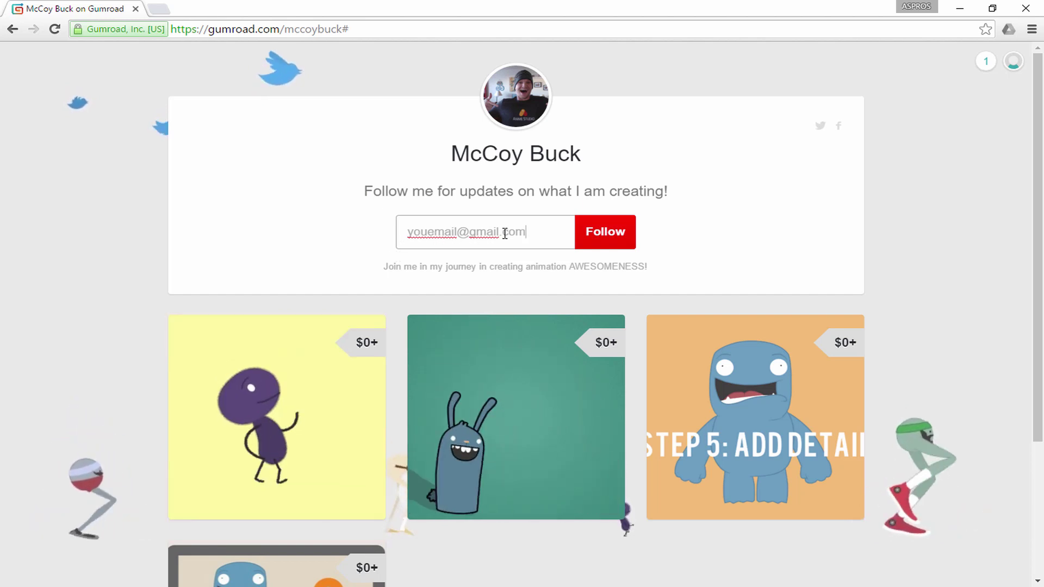
- Enter an e-mail address in the creator's sign-up form and follow for updates
{"action": "left_click", "coordinate": [603, 238]}
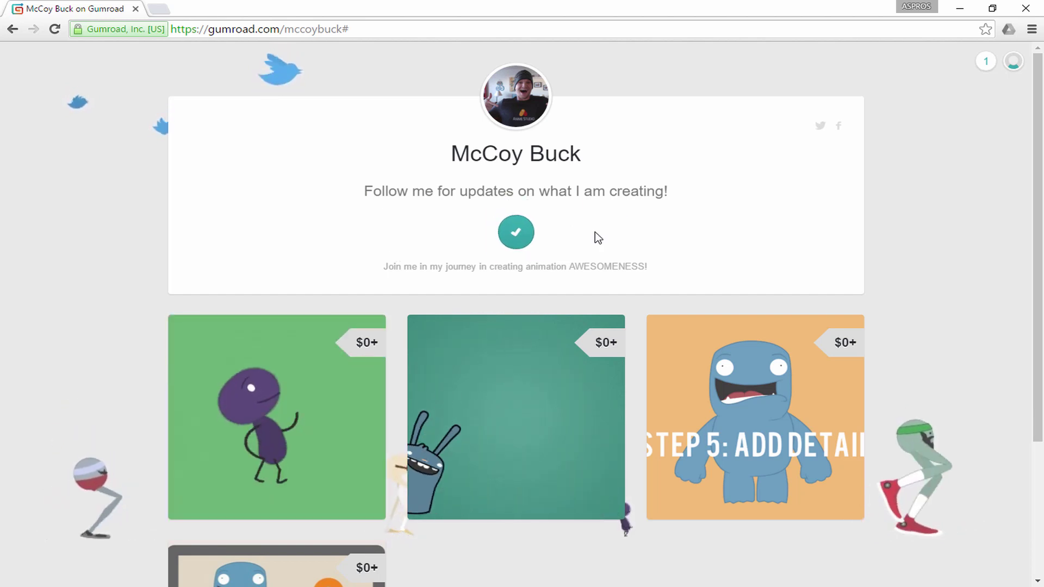